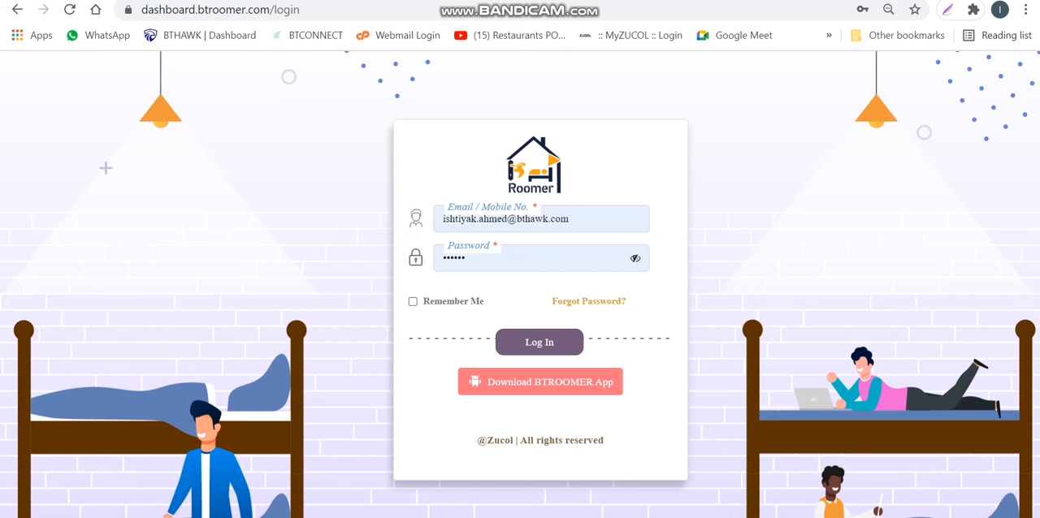
pyautogui.hotkey('ctrl', 'l')
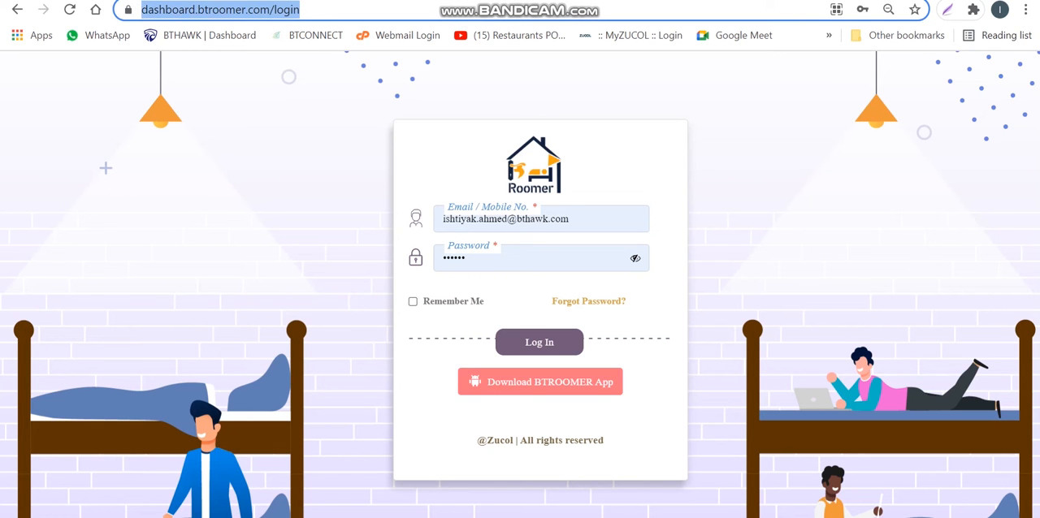
pyautogui.click(325, 9)
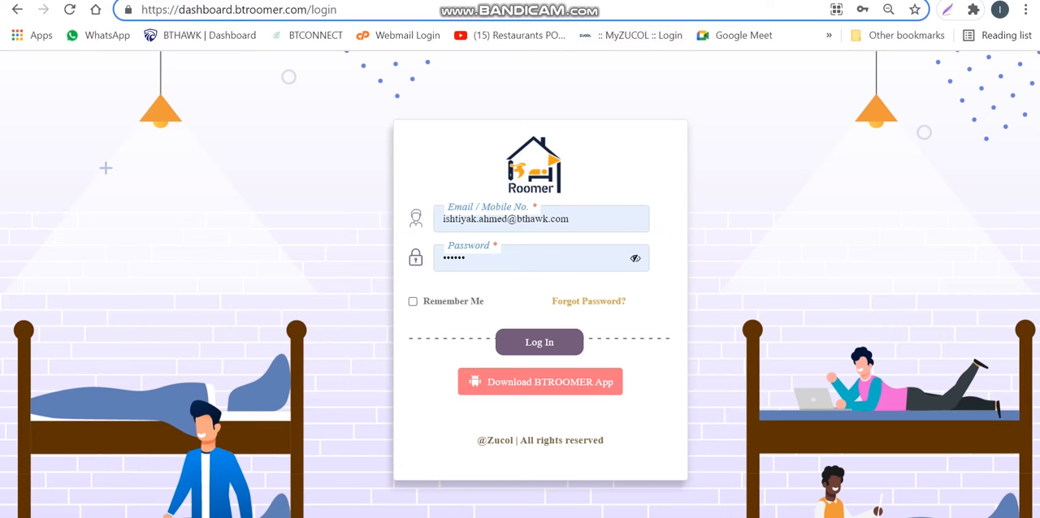
pyautogui.click(341, 187)
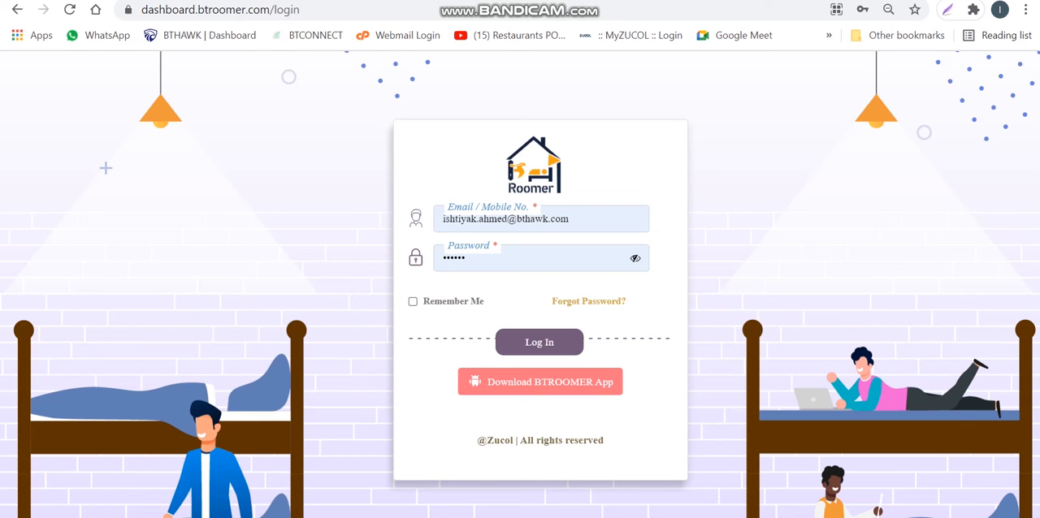
# Check the prefilled e-mail and password fields, reveal the password, and log in to the dashboard
pyautogui.click(571, 220)
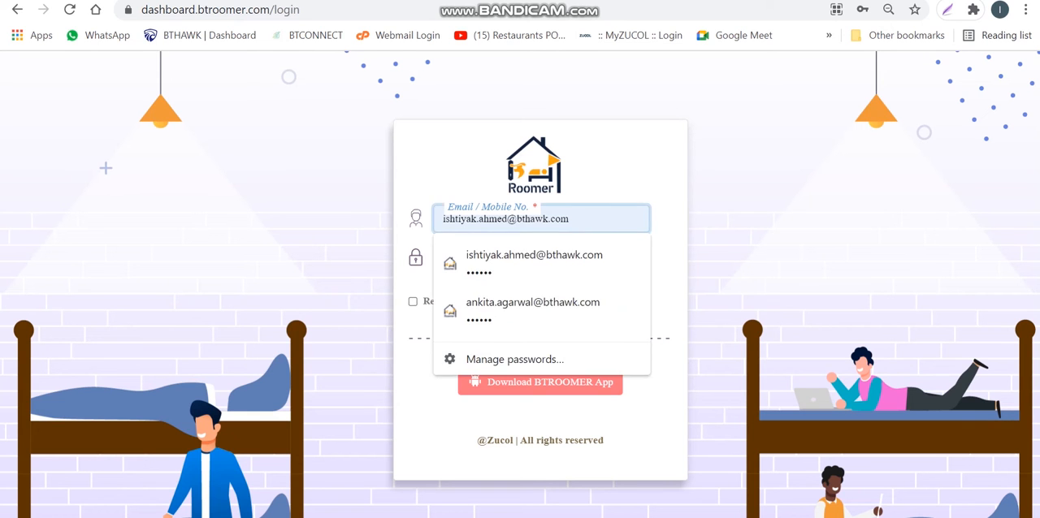
pyautogui.click(670, 264)
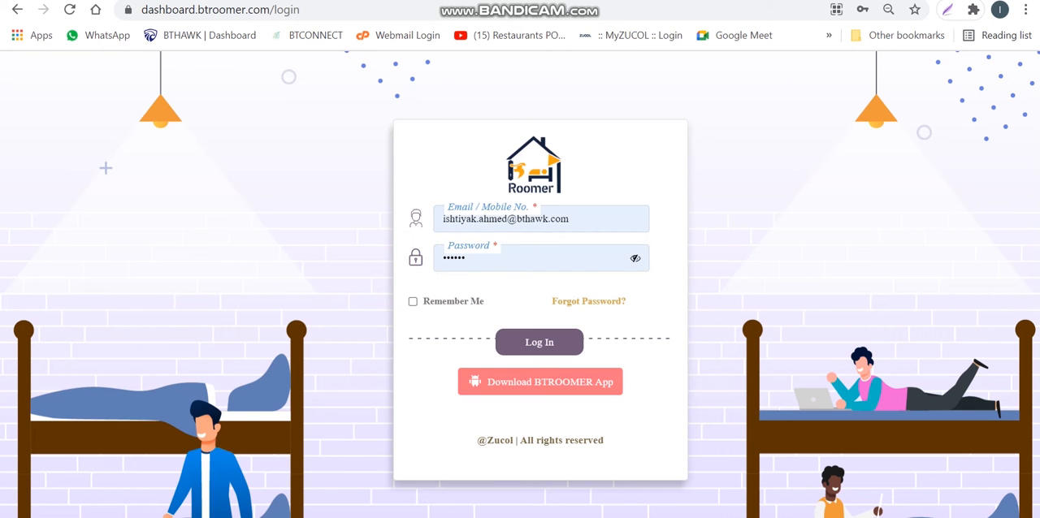
pyautogui.click(572, 219)
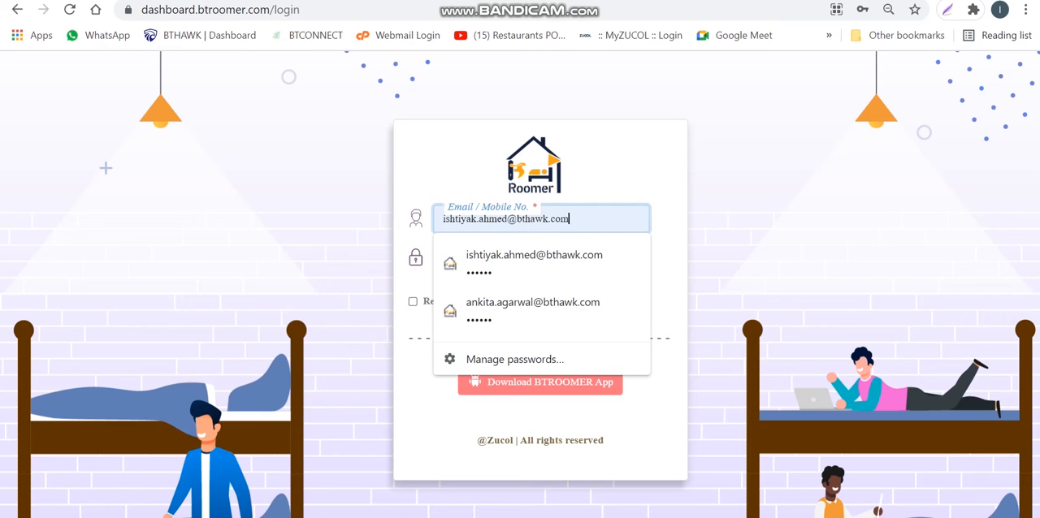
pyautogui.click(669, 264)
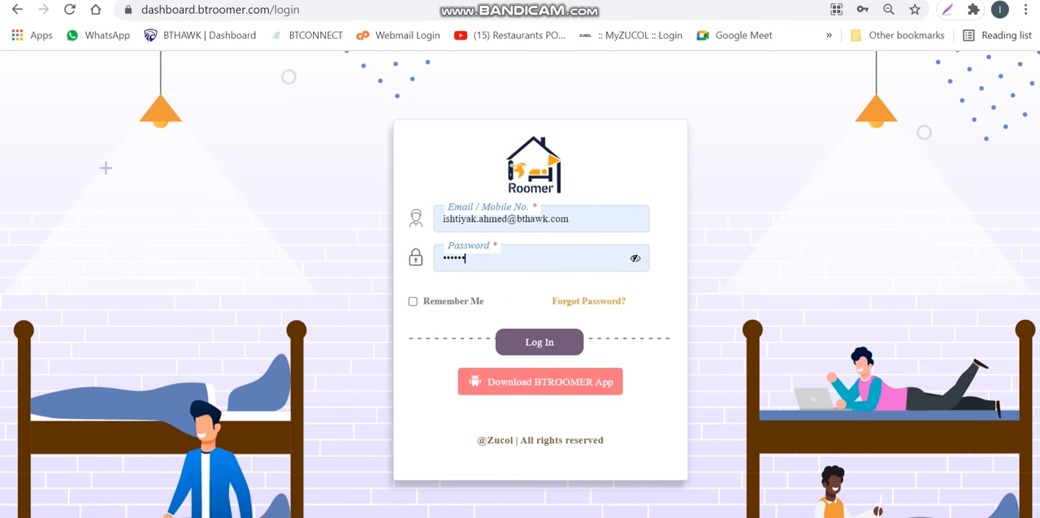
pyautogui.click(556, 259)
pyautogui.click(669, 265)
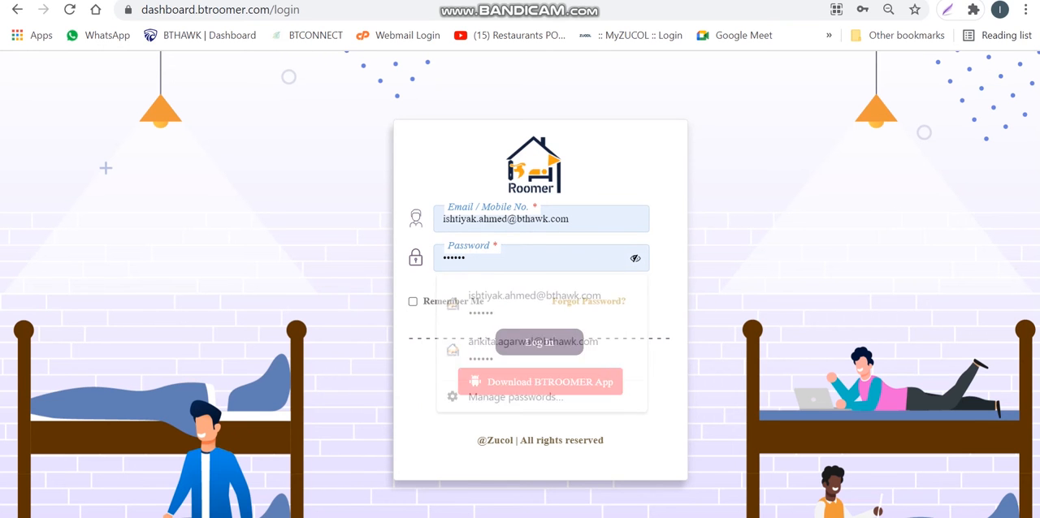
pyautogui.click(635, 258)
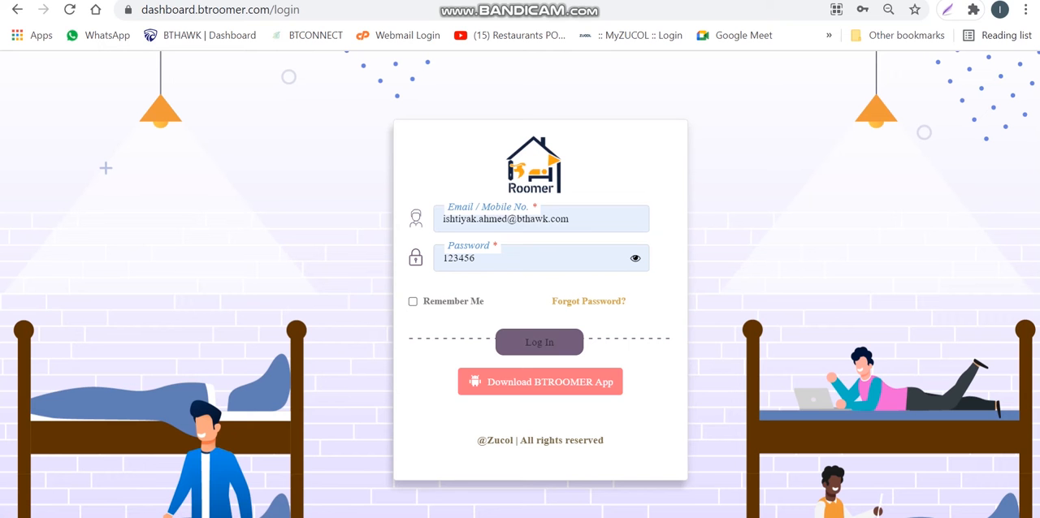
pyautogui.click(539, 342)
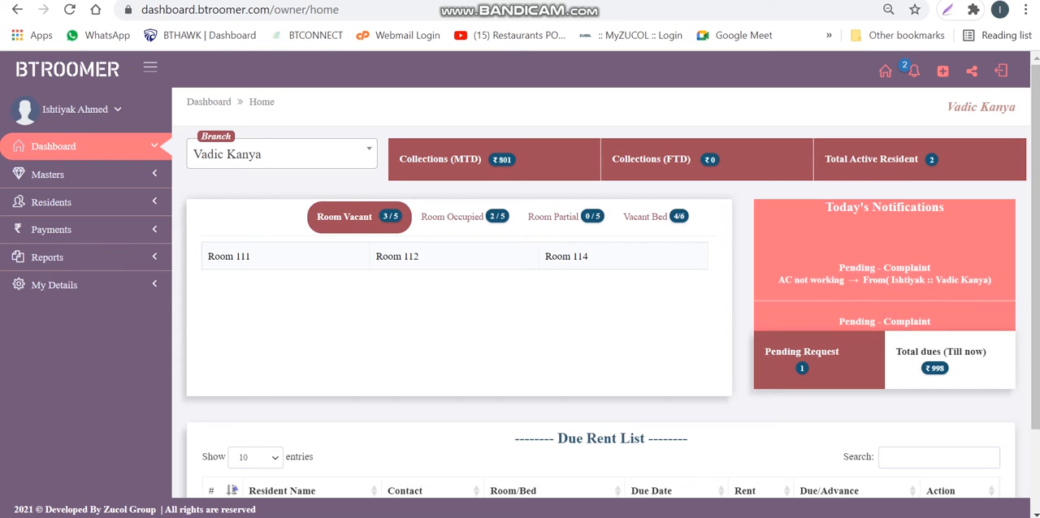
# Select the Vadic Kanya branch and open its month-to-date collections to check the From and To date filters
pyautogui.click(281, 154)
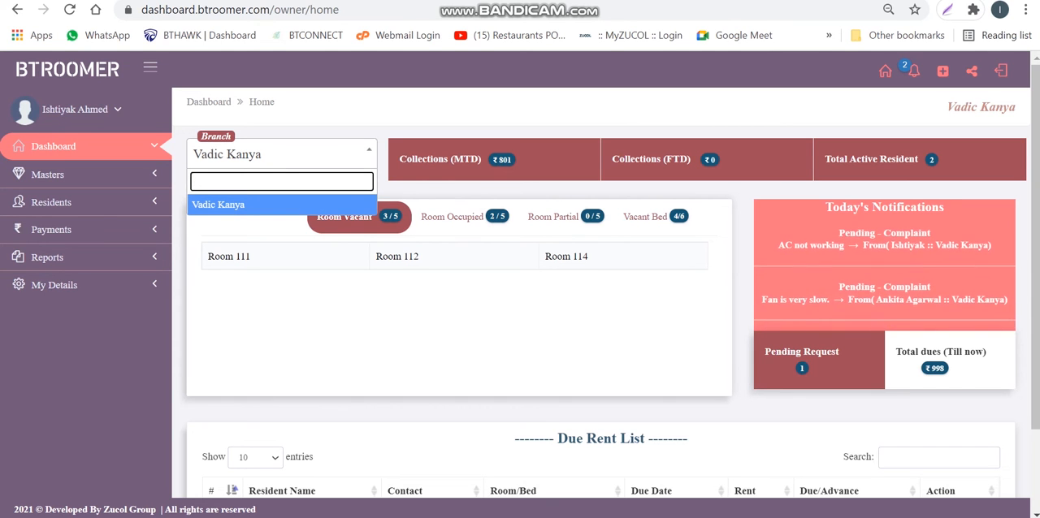
pyautogui.click(282, 205)
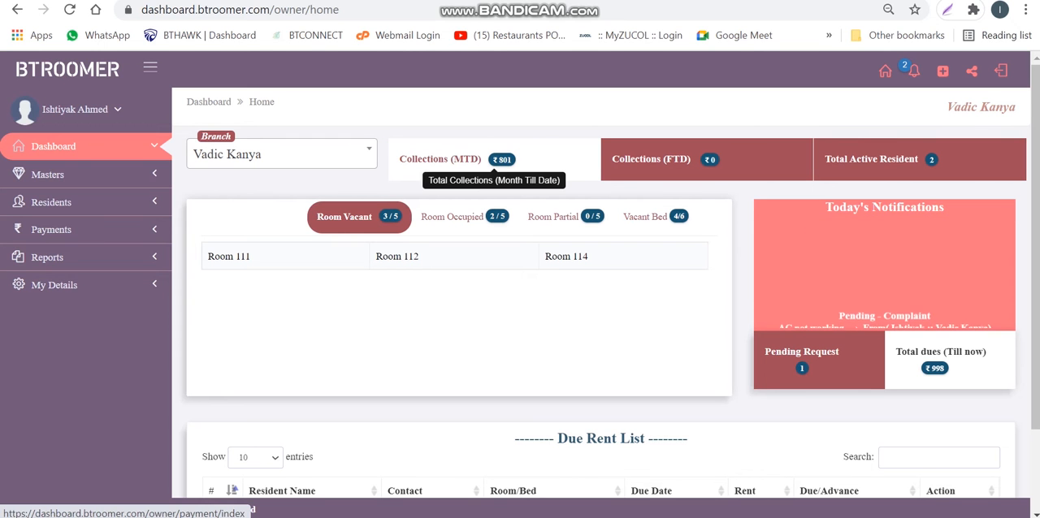
pyautogui.click(501, 159)
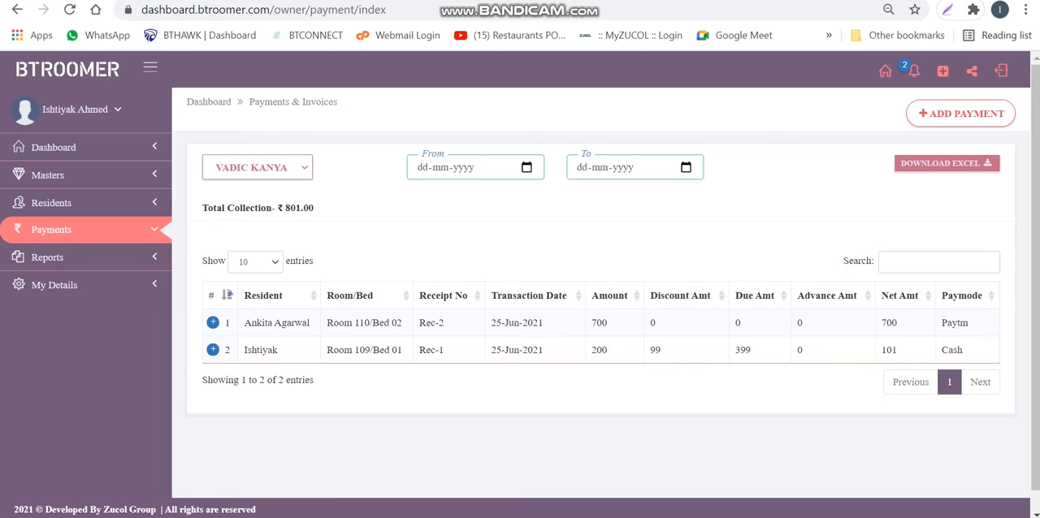
pyautogui.click(526, 167)
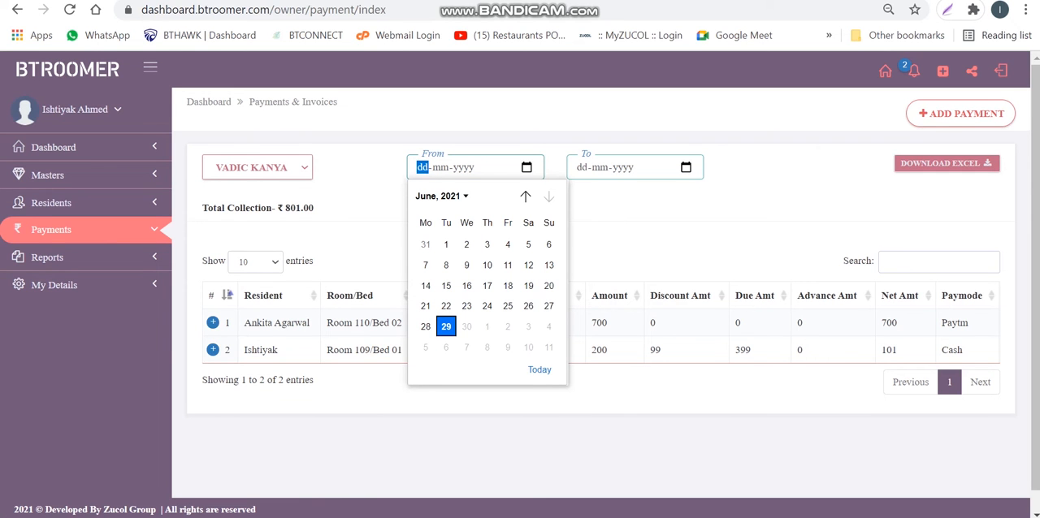
pyautogui.click(634, 217)
pyautogui.click(687, 168)
pyautogui.click(771, 213)
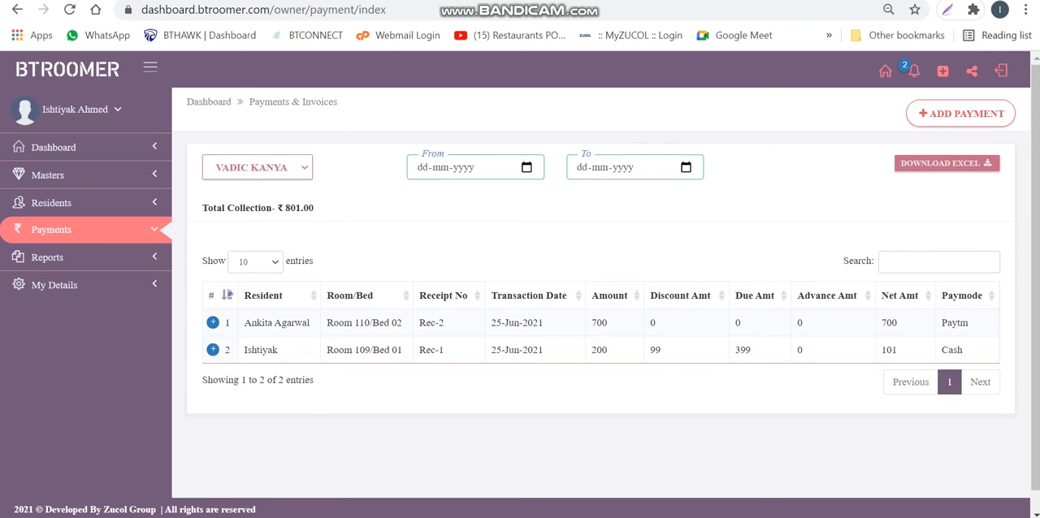
# Return to the dashboard home, view the collections for the day, and go back to the home page
pyautogui.click(78, 69)
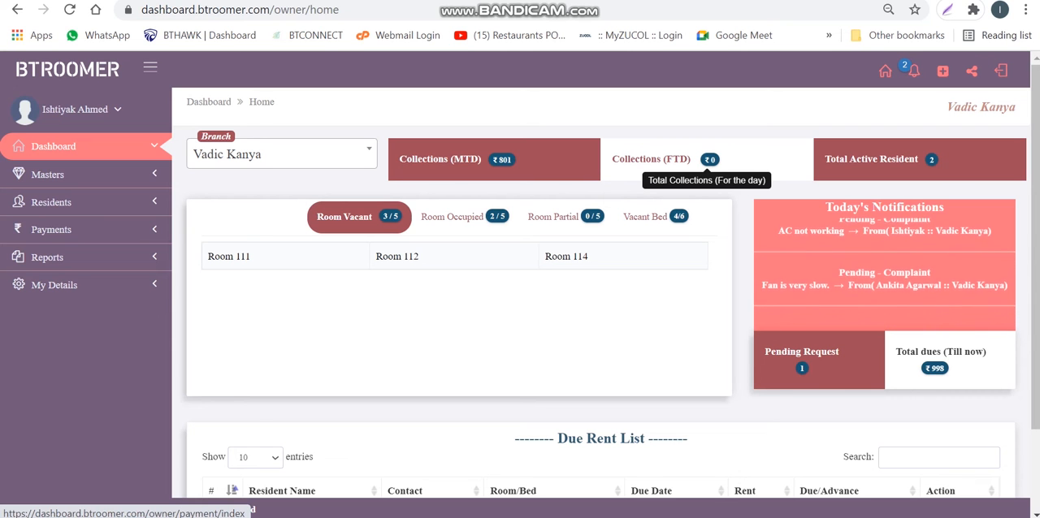
pyautogui.click(709, 160)
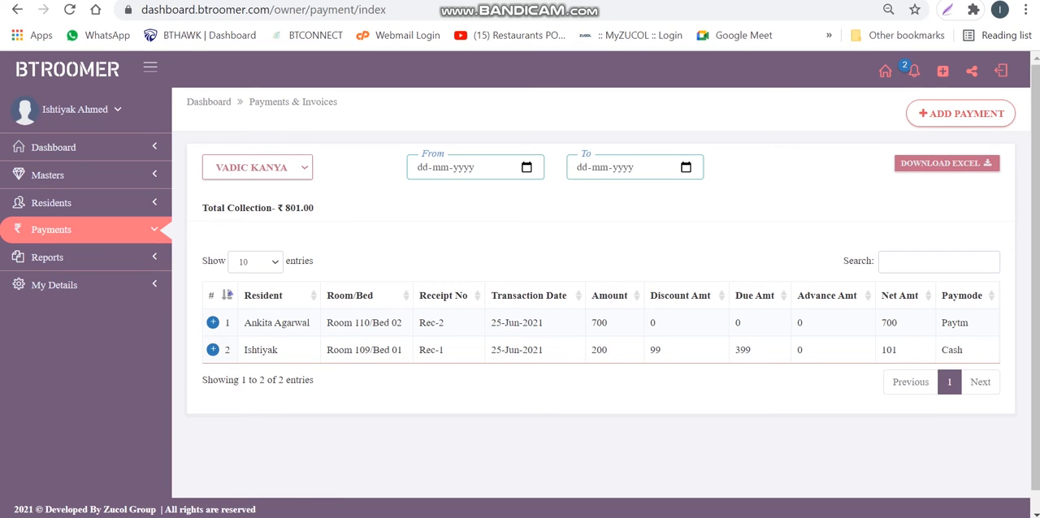
pyautogui.hotkey('alt', 'Left')
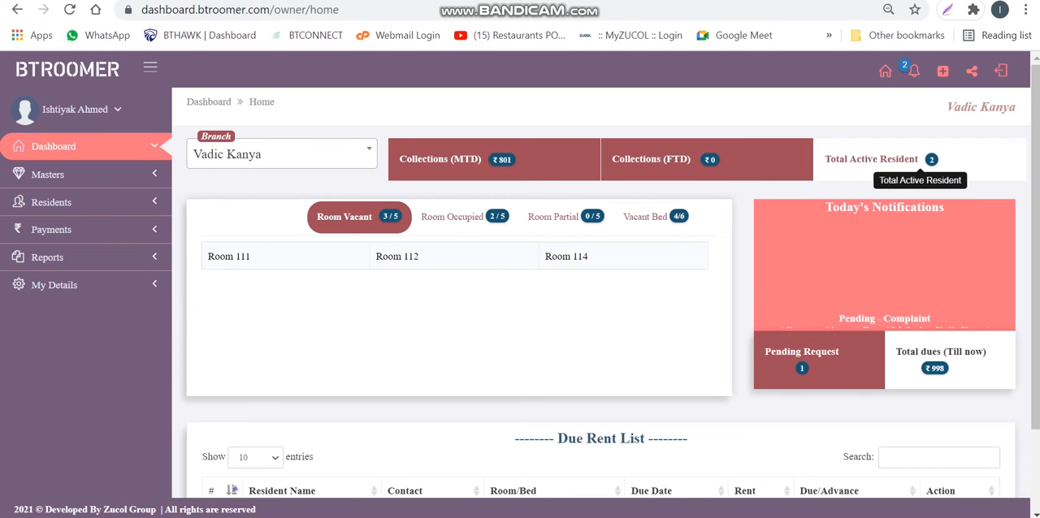
# Open the list of active residents and view the Icon Map explaining the action icons
pyautogui.click(894, 161)
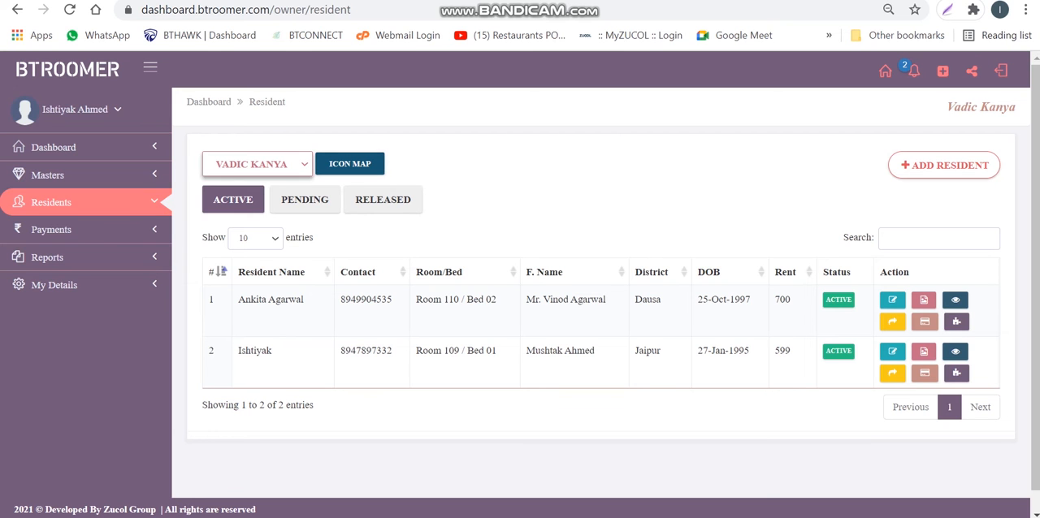
pyautogui.click(349, 164)
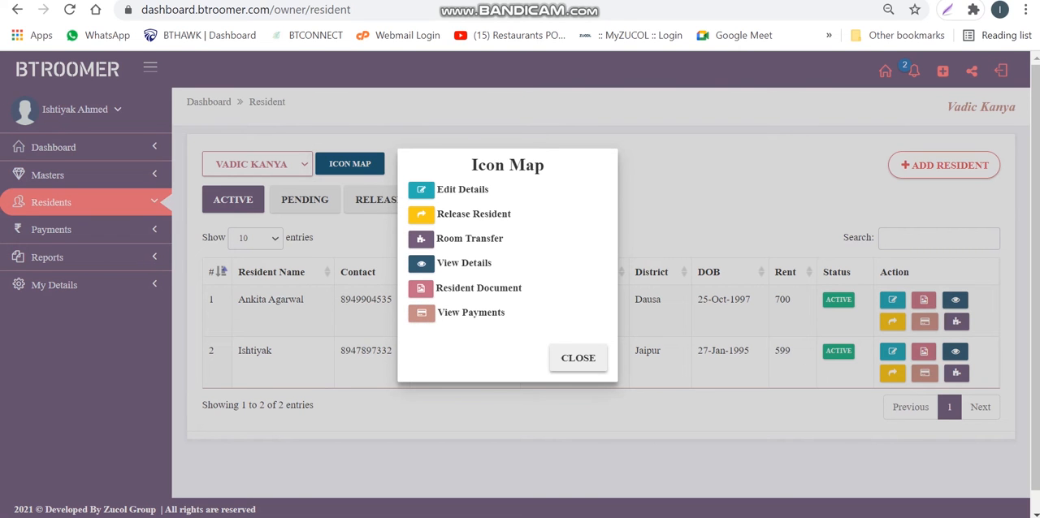
pyautogui.click(578, 358)
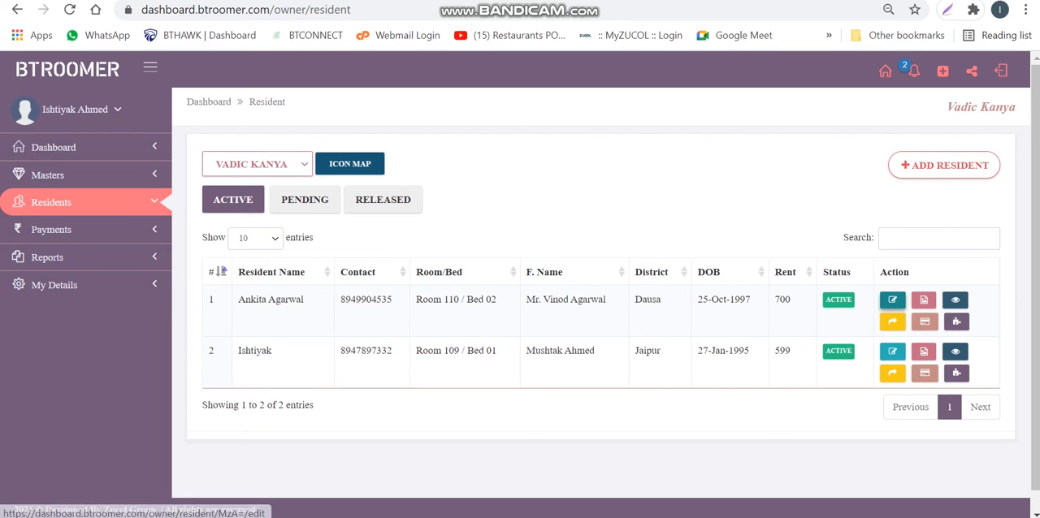
# Open the first resident's details for editing, review the form, and return to the resident list
pyautogui.click(892, 300)
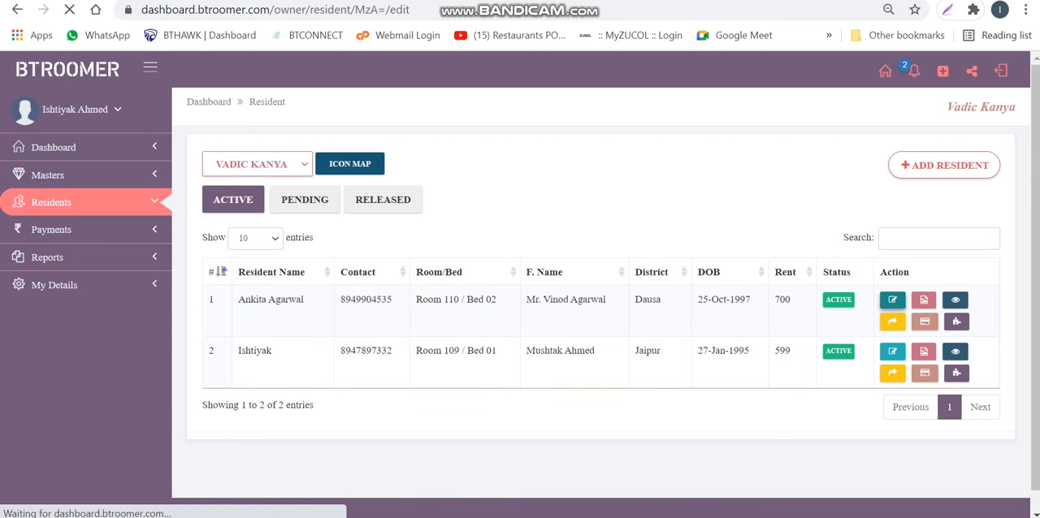
pyautogui.scroll(-1, 601, 293)
pyautogui.scroll(-3, 601, 293)
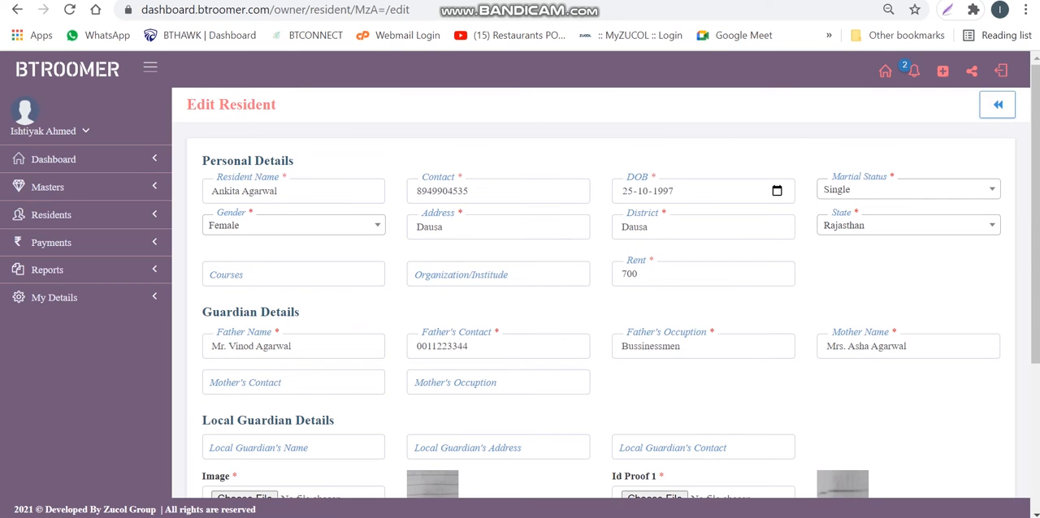
pyautogui.click(997, 105)
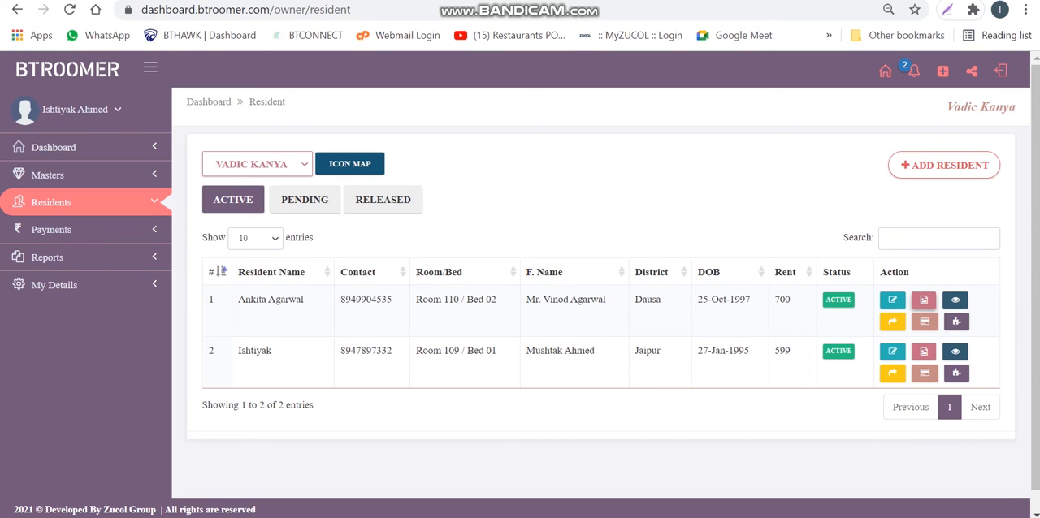
# View Document 1 among the first resident's documents and close the document windows
pyautogui.click(923, 300)
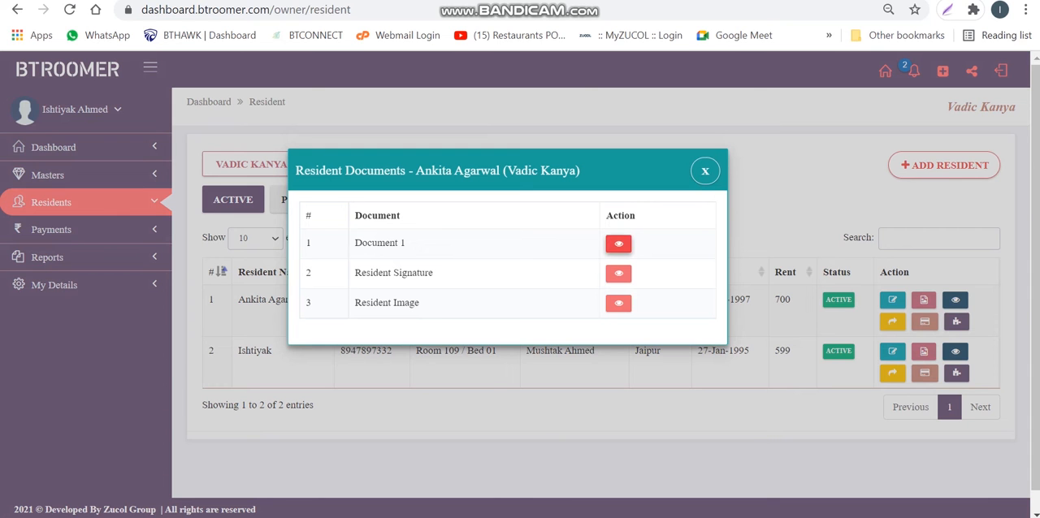
pyautogui.click(618, 244)
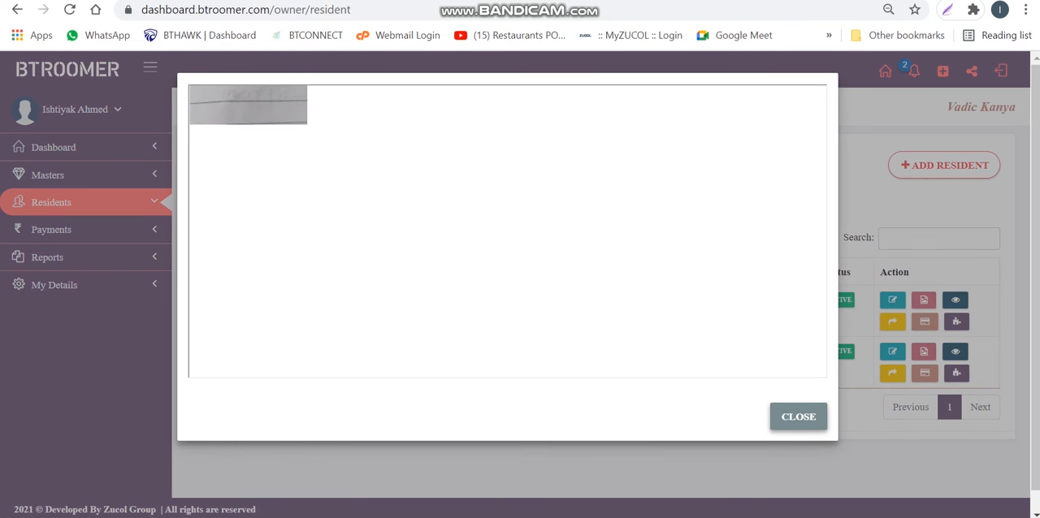
pyautogui.click(799, 417)
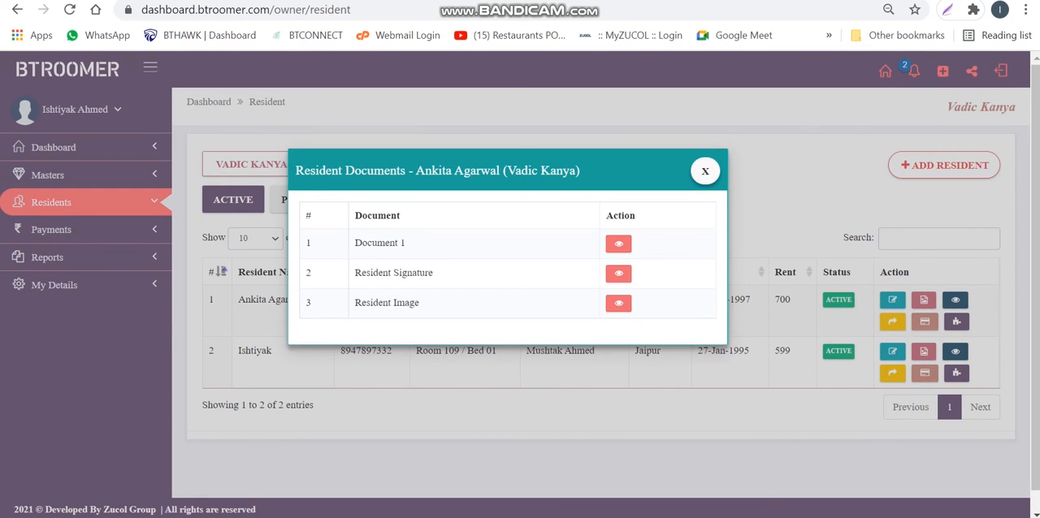
pyautogui.click(706, 170)
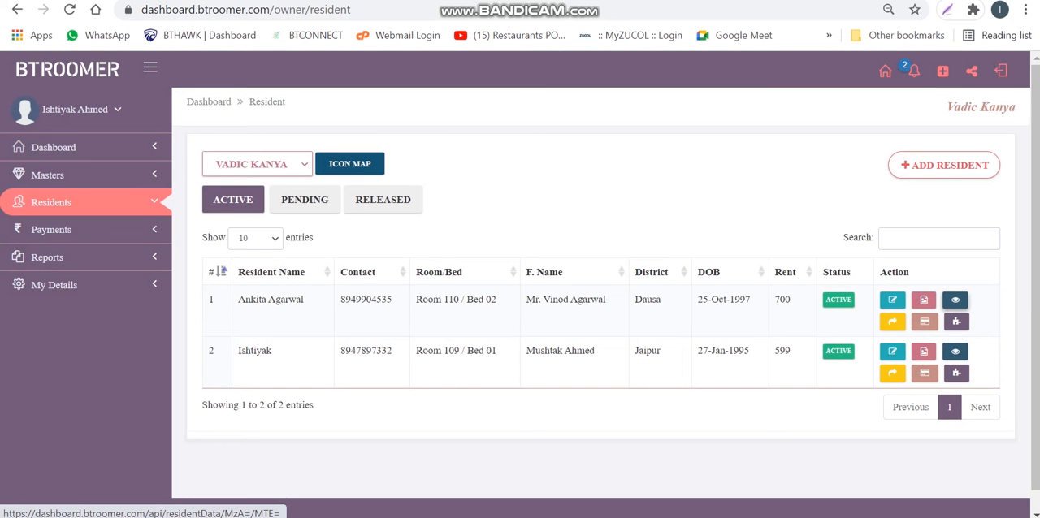
# Open the first resident's Resident Details PDF, read through it, and close it
pyautogui.click(955, 300)
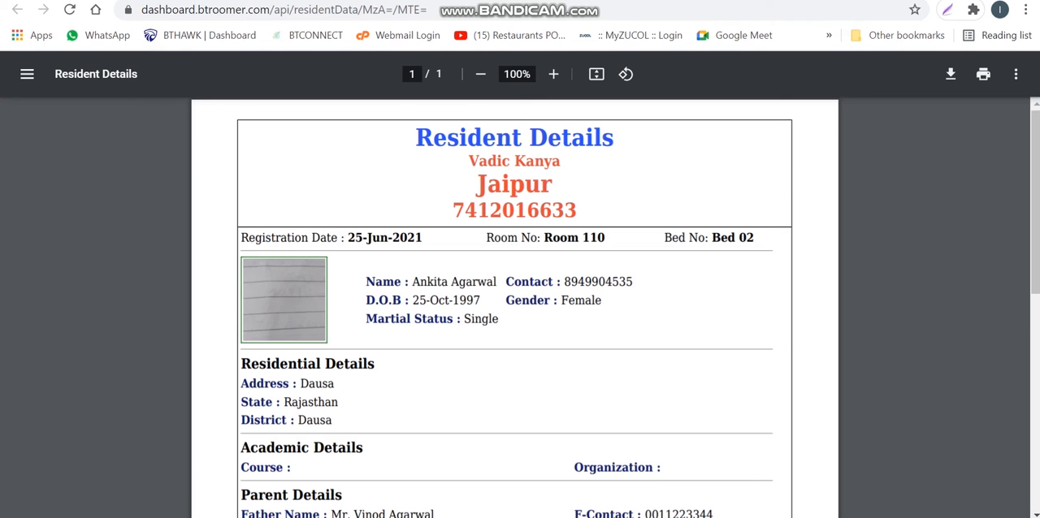
pyautogui.scroll(-5, 514, 308)
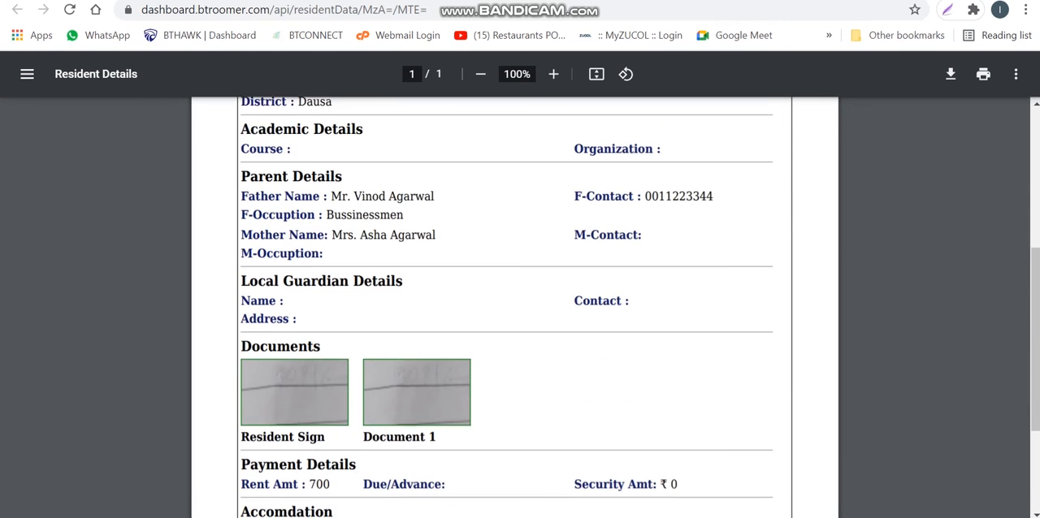
pyautogui.scroll(-2, 514, 309)
pyautogui.scroll(6, 514, 308)
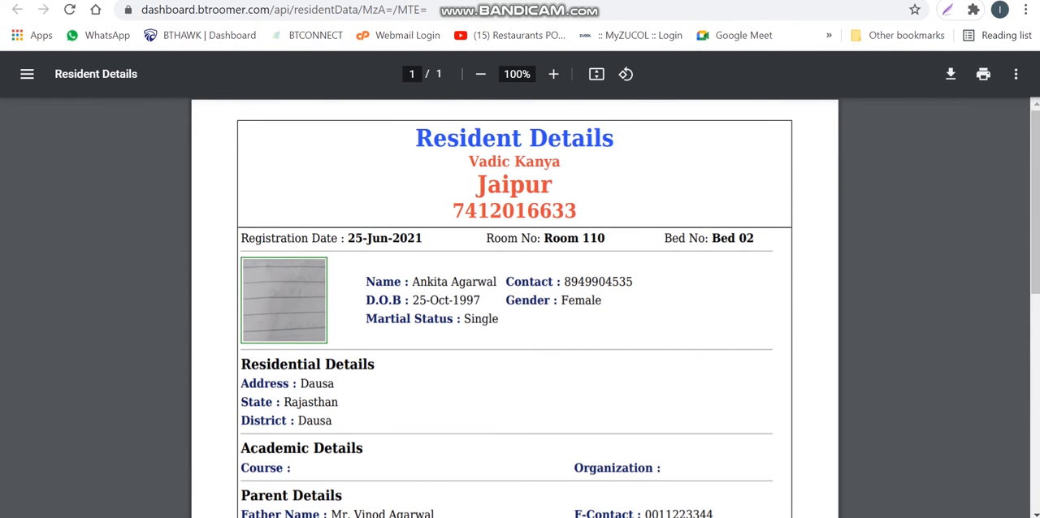
pyautogui.hotkey('ctrl', 'w')
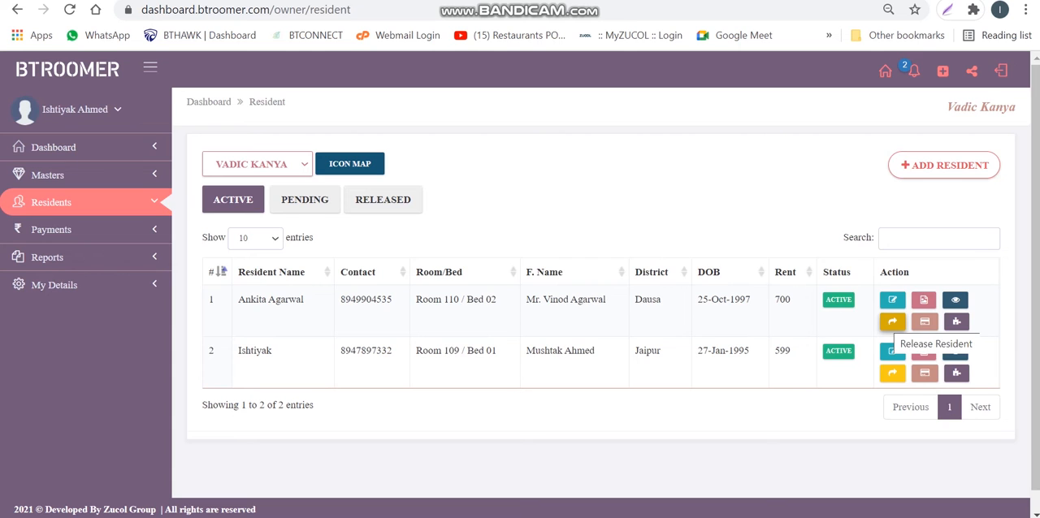
# Start releasing the first resident, entering an amount of 100 and a discount of 200
pyautogui.click(892, 322)
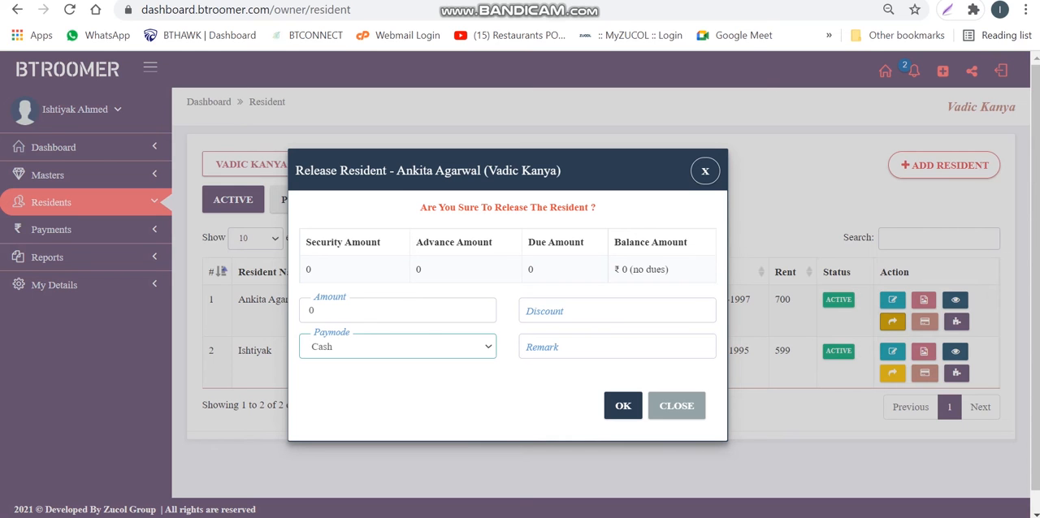
pyautogui.click(312, 310)
pyautogui.press('BackSpace')
pyautogui.write('100')
pyautogui.press('Tab')
pyautogui.write('200')
# Set the release paymode to UPI, enter the remark "Test", and fill in the transaction ID
pyautogui.click(398, 347)
pyautogui.press('End')
pyautogui.press('Up')
pyautogui.press('Up')
pyautogui.press('Return')
pyautogui.press('Tab')
pyautogui.write('Test')
pyautogui.press('Tab')
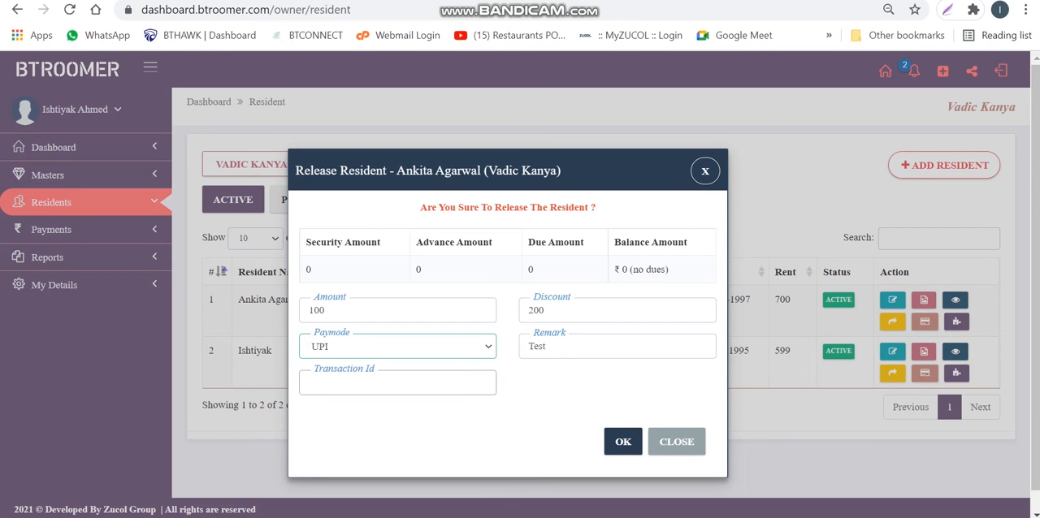
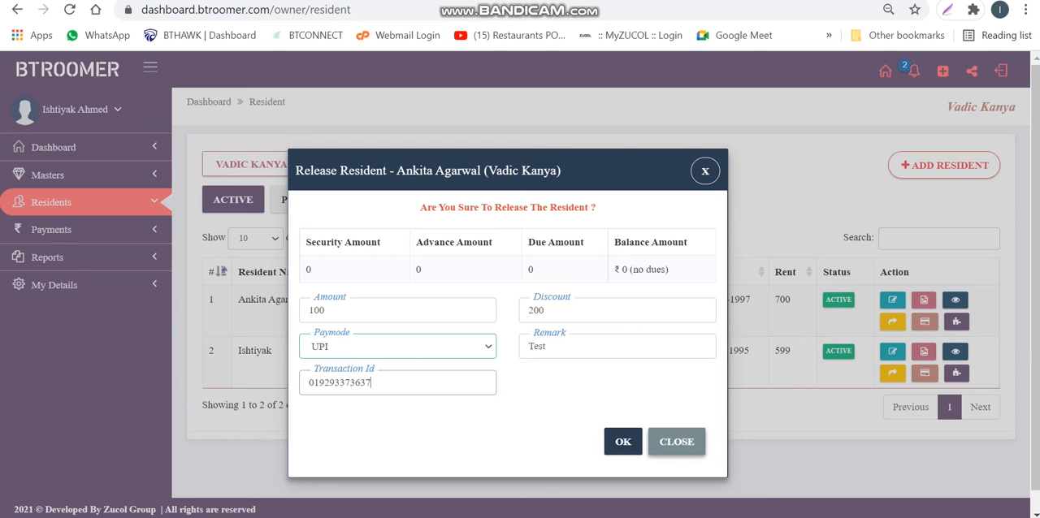
# Close the release form without confirming, and review the first resident's Payment Details through to the Action column
pyautogui.click(676, 441)
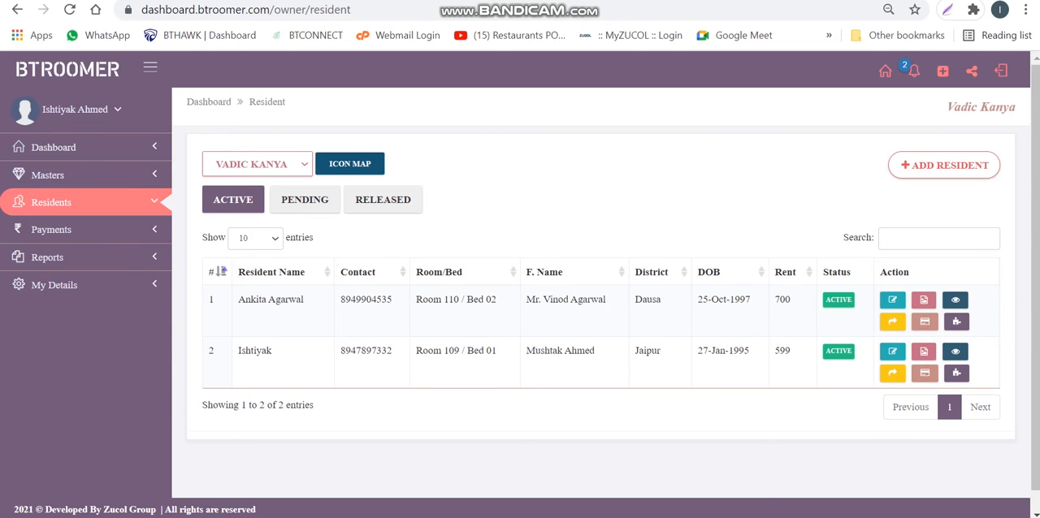
pyautogui.click(924, 322)
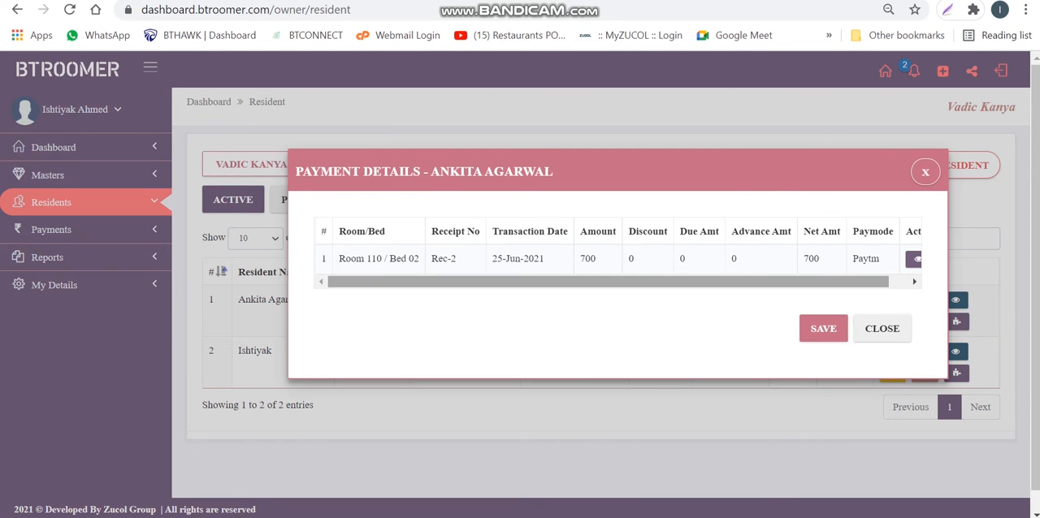
pyautogui.moveTo(845, 282)
pyautogui.mouseDown()
pyautogui.moveTo(864, 282)
pyautogui.moveTo(846, 282)
pyautogui.mouseUp()
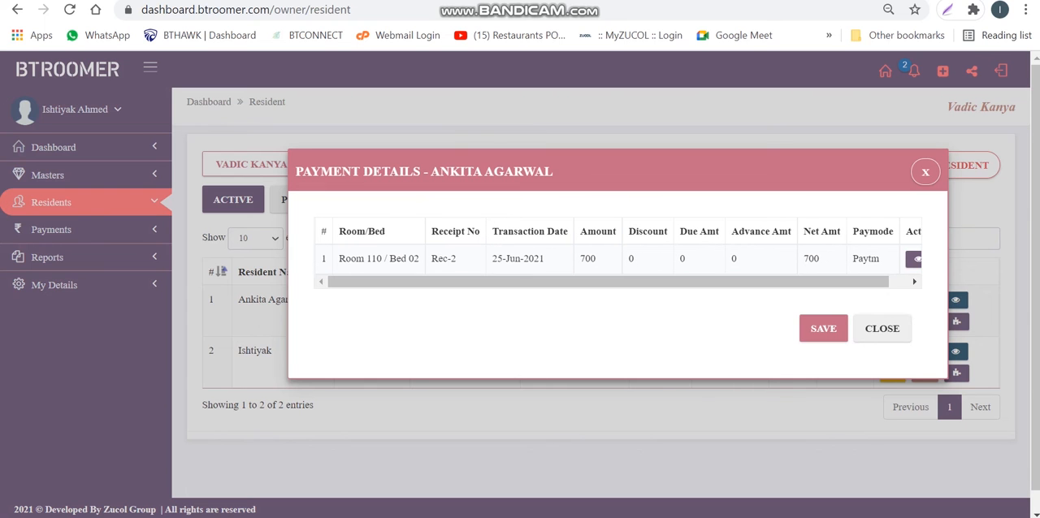
pyautogui.doubleClick(811, 259)
pyautogui.moveTo(845, 282); pyautogui.dragTo(866, 281)
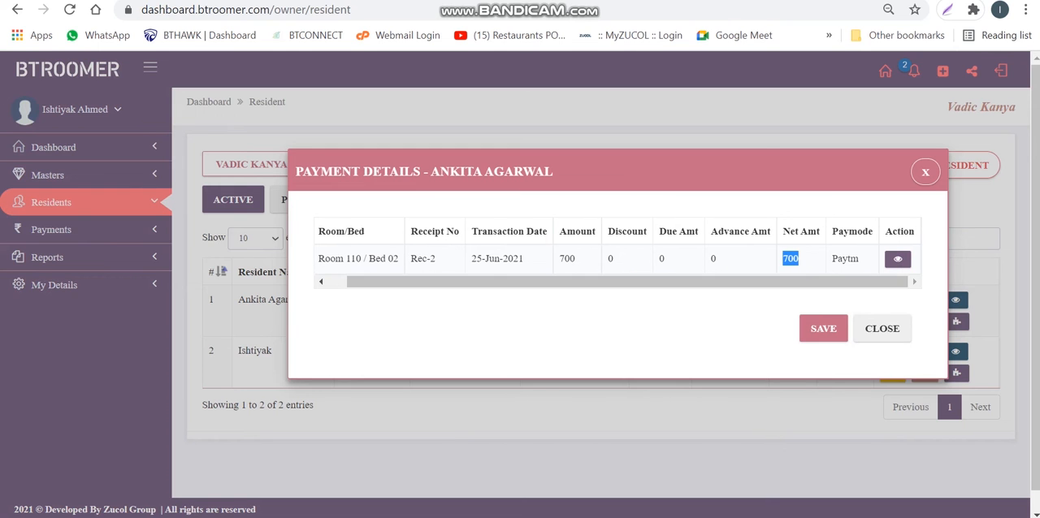
# Open the receipt for the first resident's Rec-2 payment, check the hostel name, and close the receipt and the payment details
pyautogui.click(897, 259)
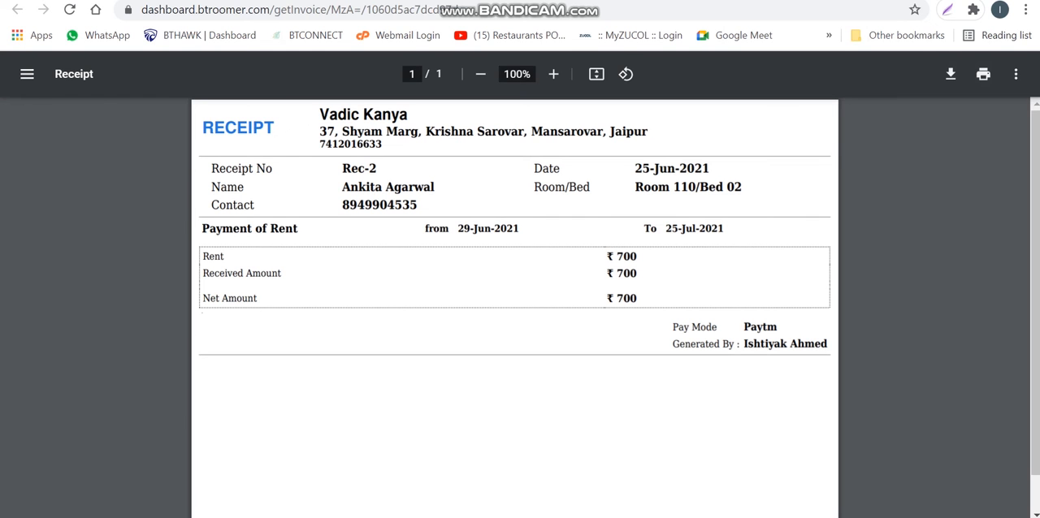
pyautogui.moveTo(320, 114); pyautogui.dragTo(407, 115)
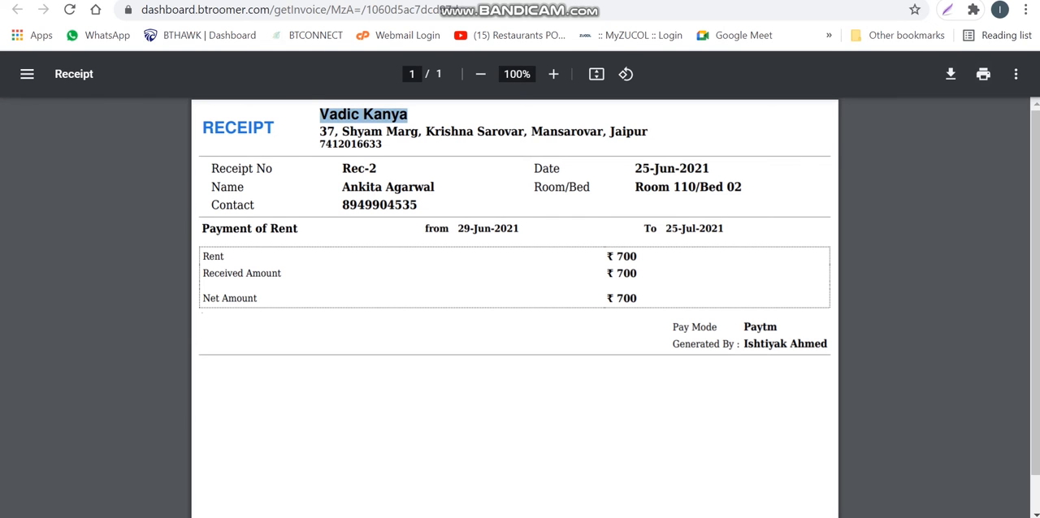
pyautogui.hotkey('ctrl', 'w')
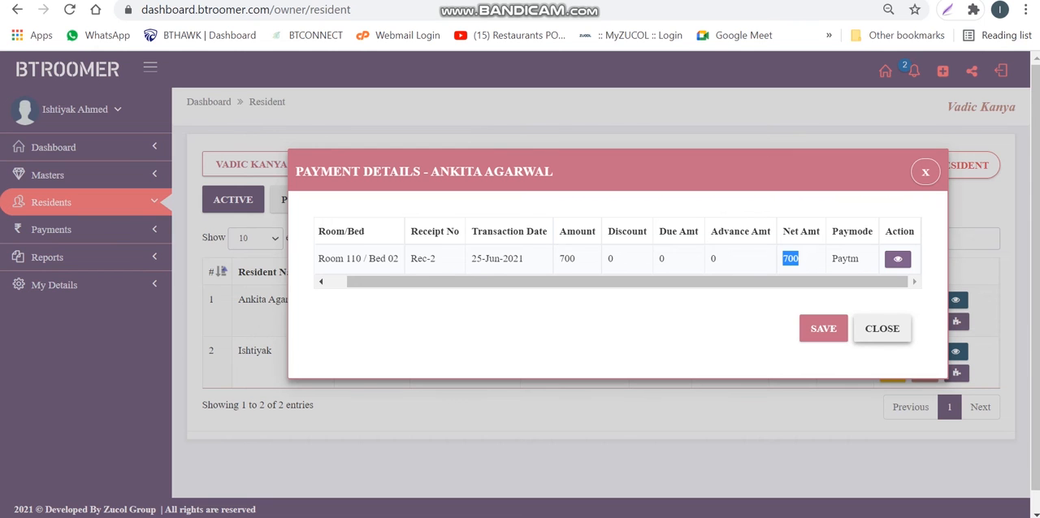
pyautogui.click(882, 328)
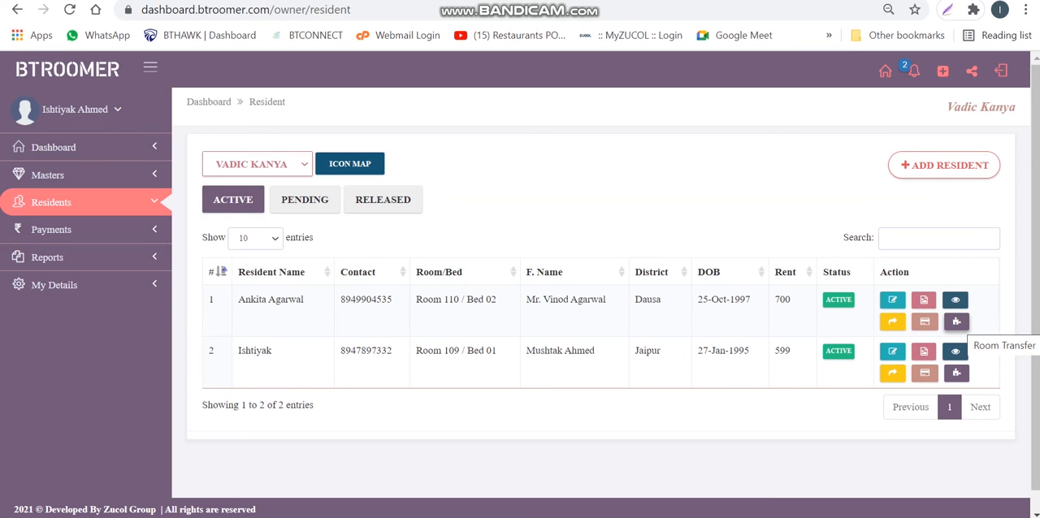
# Fill in a room transfer for the first resident to branch Vadic Kanya, Room 111, Bed 05, and close the form without saving
pyautogui.click(957, 321)
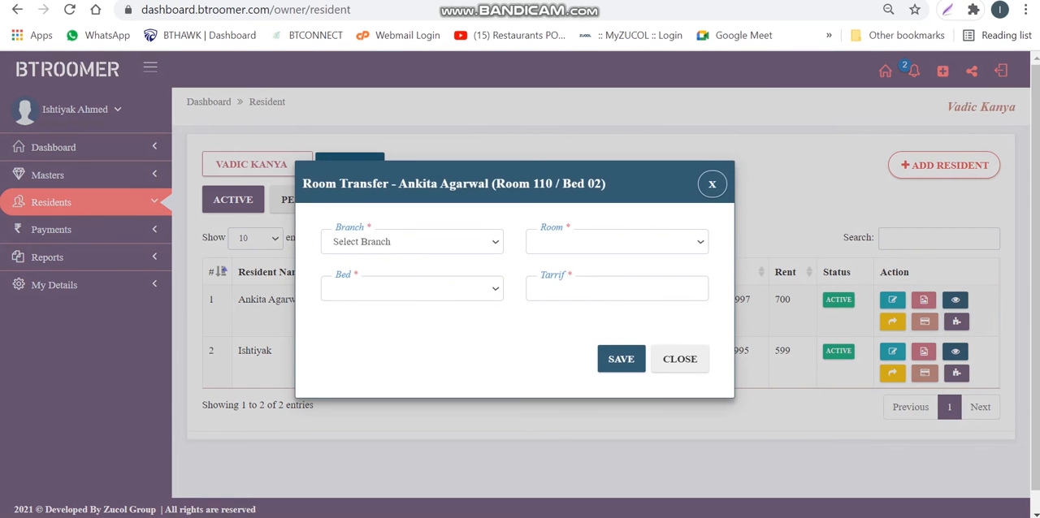
pyautogui.click(412, 242)
pyautogui.click(381, 274)
pyautogui.click(617, 242)
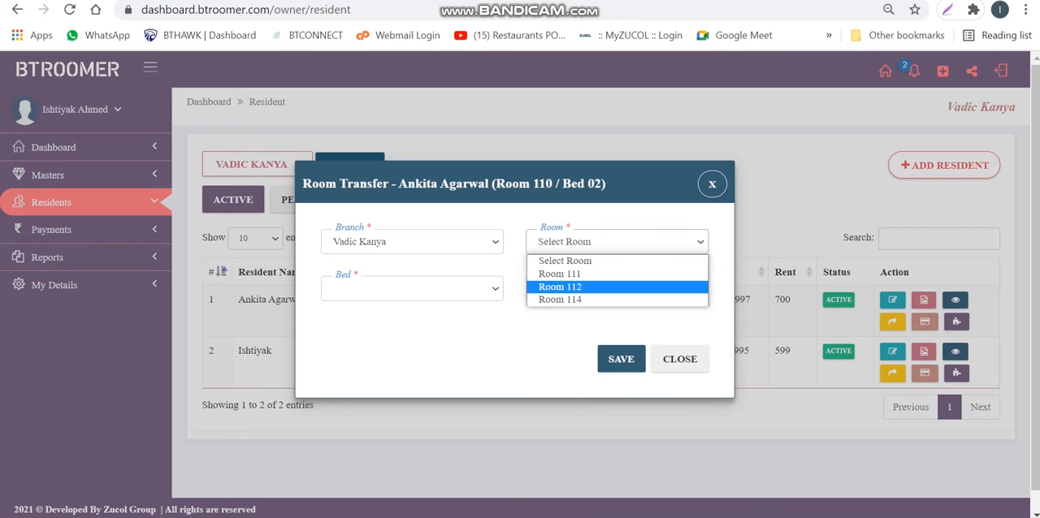
pyautogui.click(560, 274)
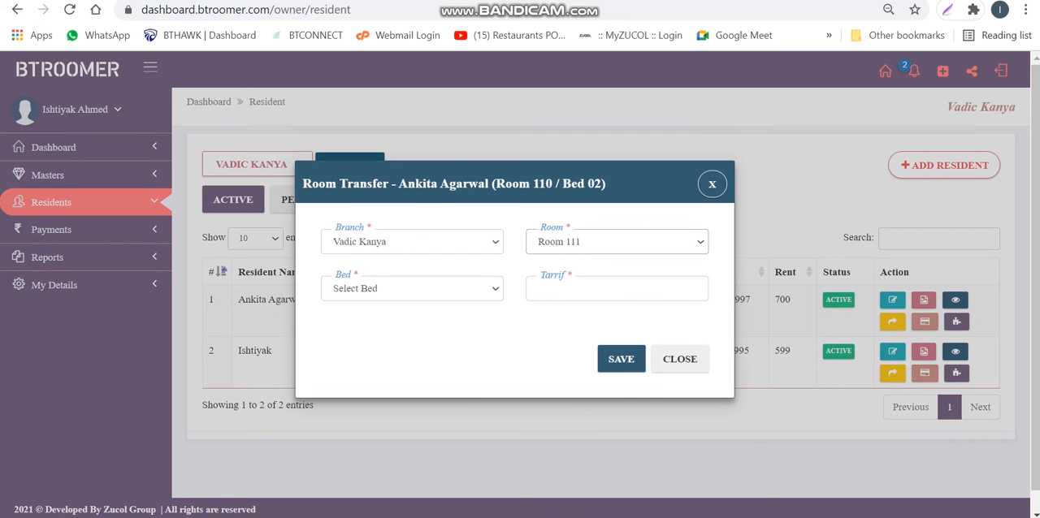
pyautogui.click(412, 288)
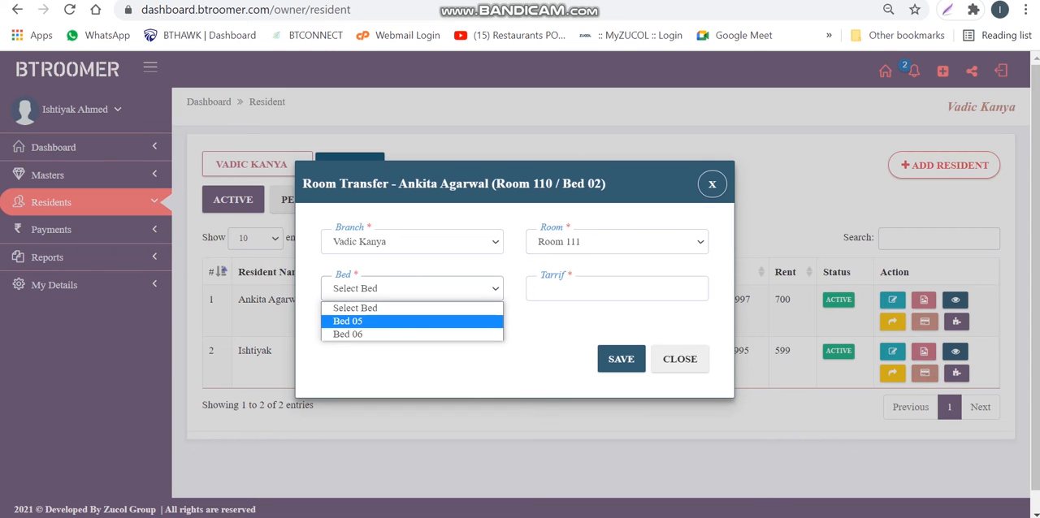
pyautogui.click(348, 321)
pyautogui.click(561, 289)
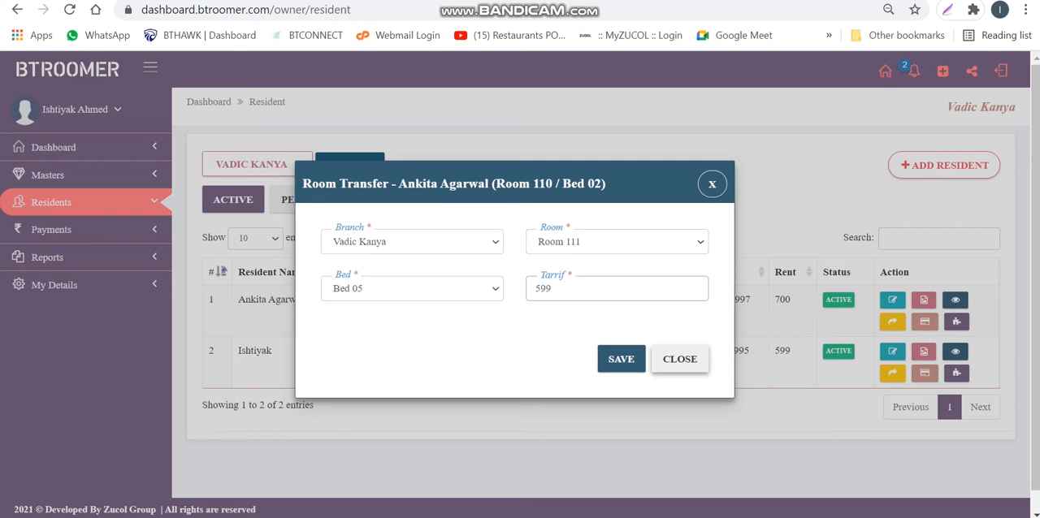
pyautogui.click(679, 359)
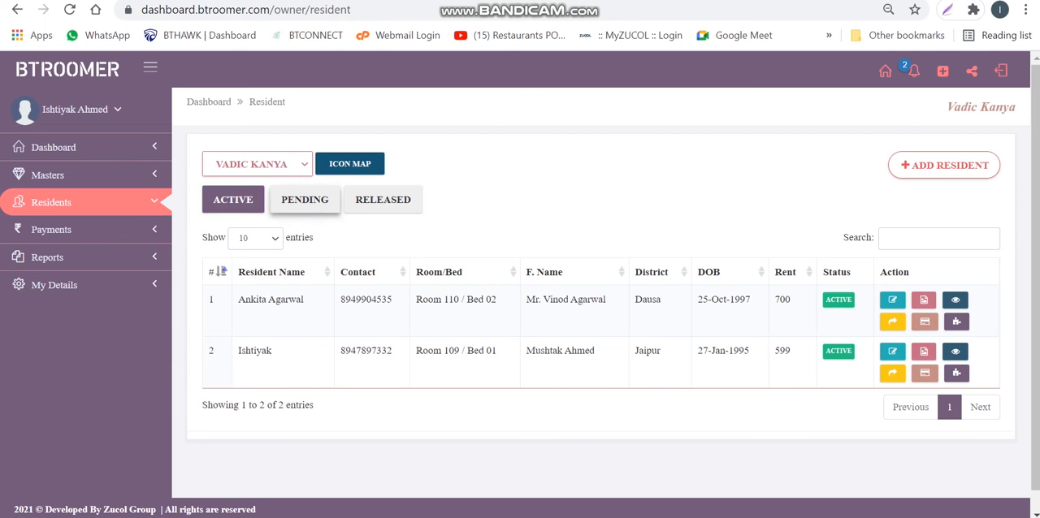
# Compare the pending and active resident lists, check the pending resident's name, and view the released residents
pyautogui.click(305, 200)
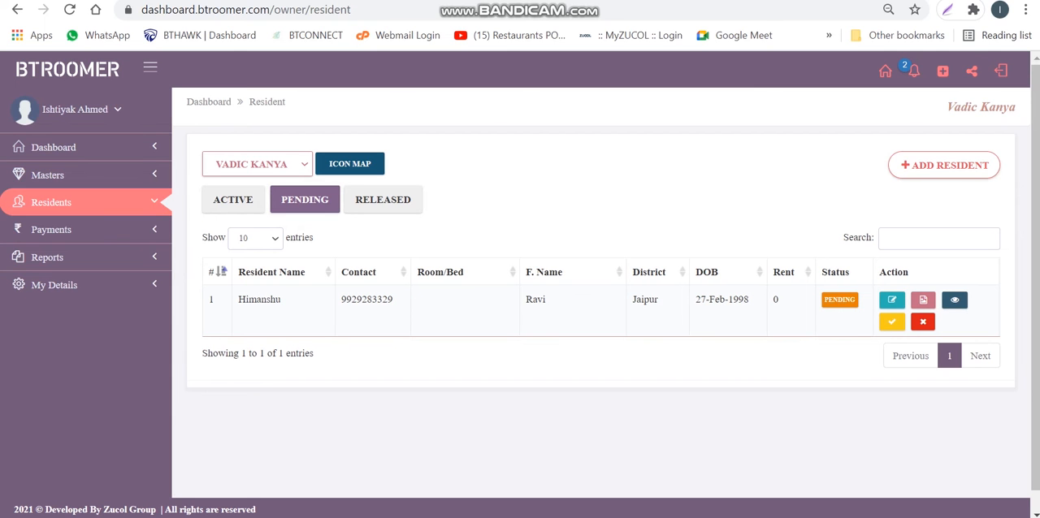
pyautogui.click(233, 200)
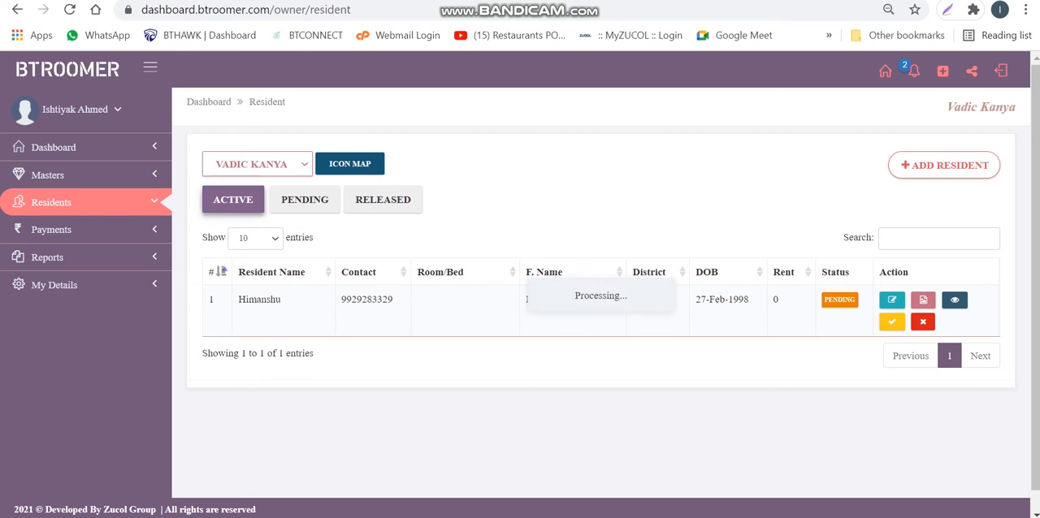
pyautogui.click(305, 200)
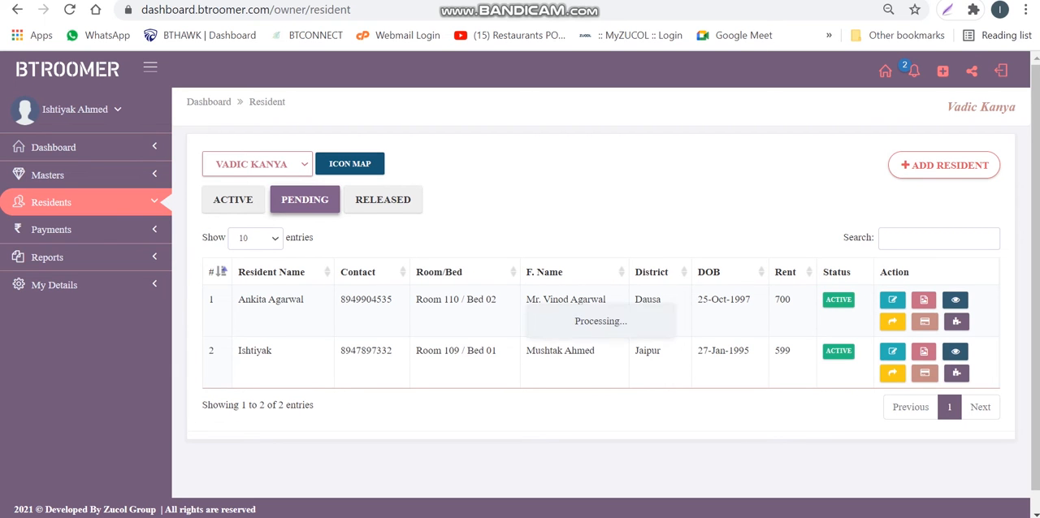
pyautogui.doubleClick(259, 300)
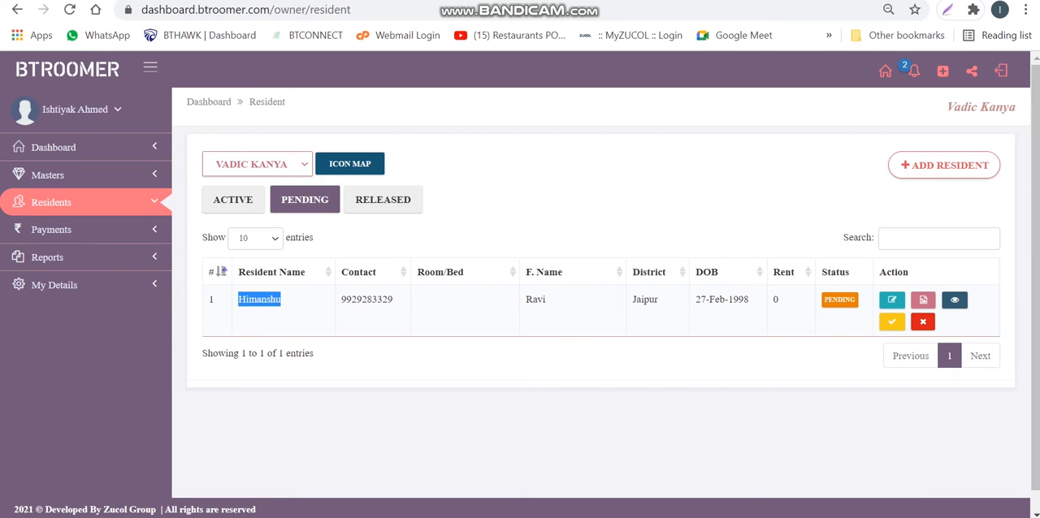
pyautogui.click(382, 199)
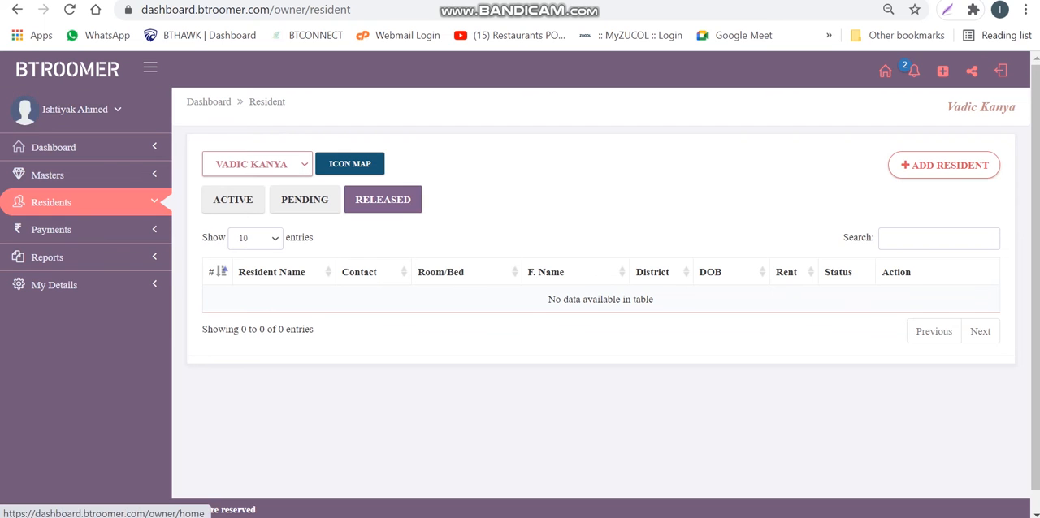
# Return to the dashboard home page and read the pending complaints under Today's Notifications
pyautogui.click(67, 70)
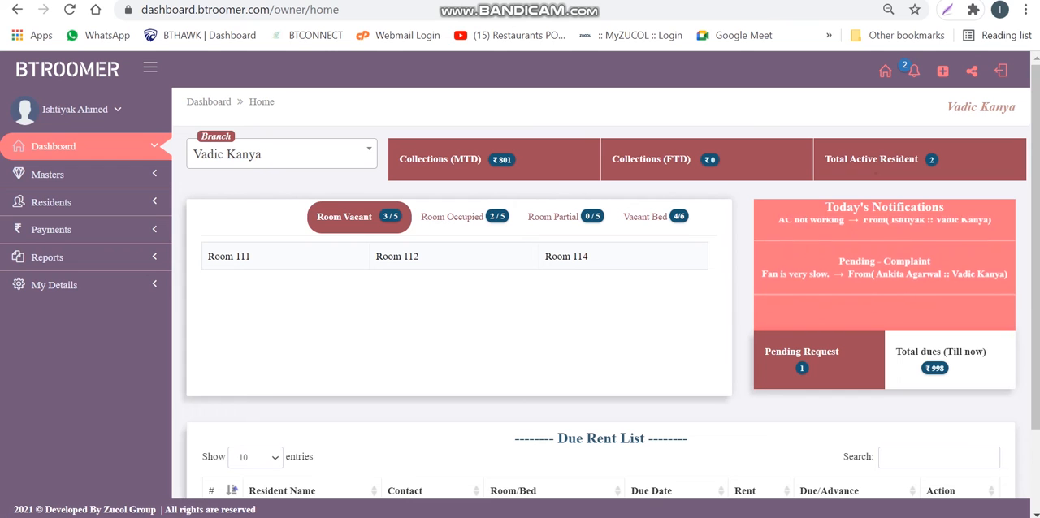
pyautogui.tripleClick(885, 208)
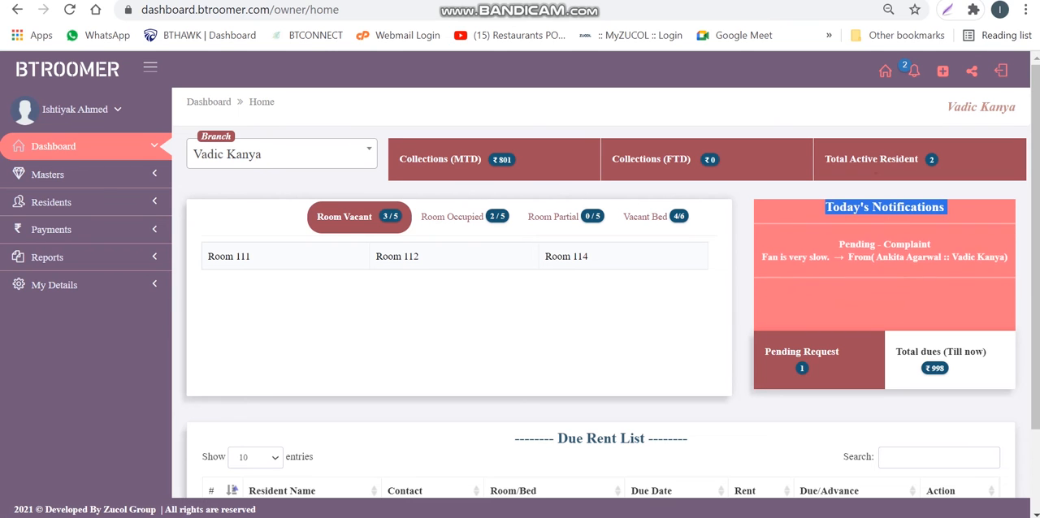
pyautogui.click(884, 208)
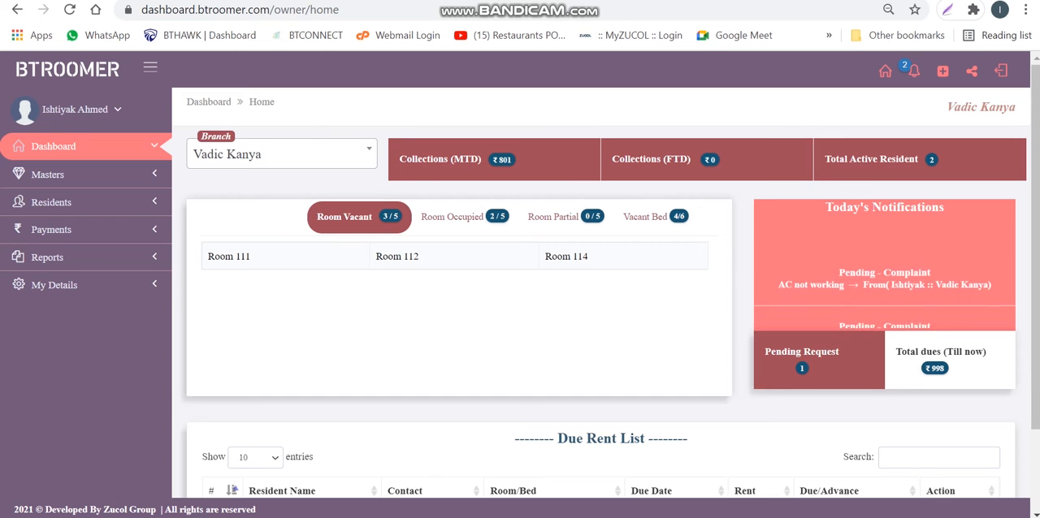
pyautogui.moveTo(779, 275); pyautogui.dragTo(968, 264)
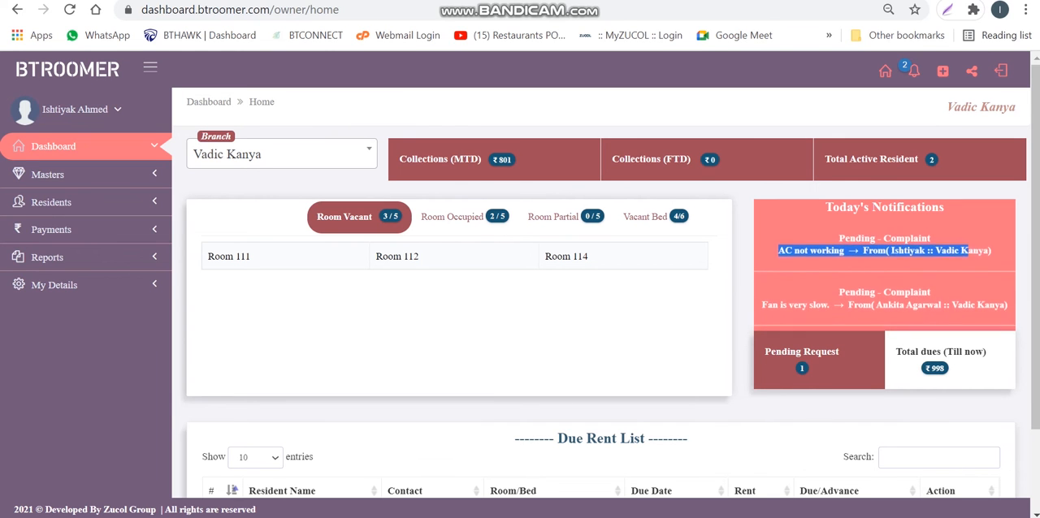
pyautogui.moveTo(762, 300); pyautogui.dragTo(971, 288)
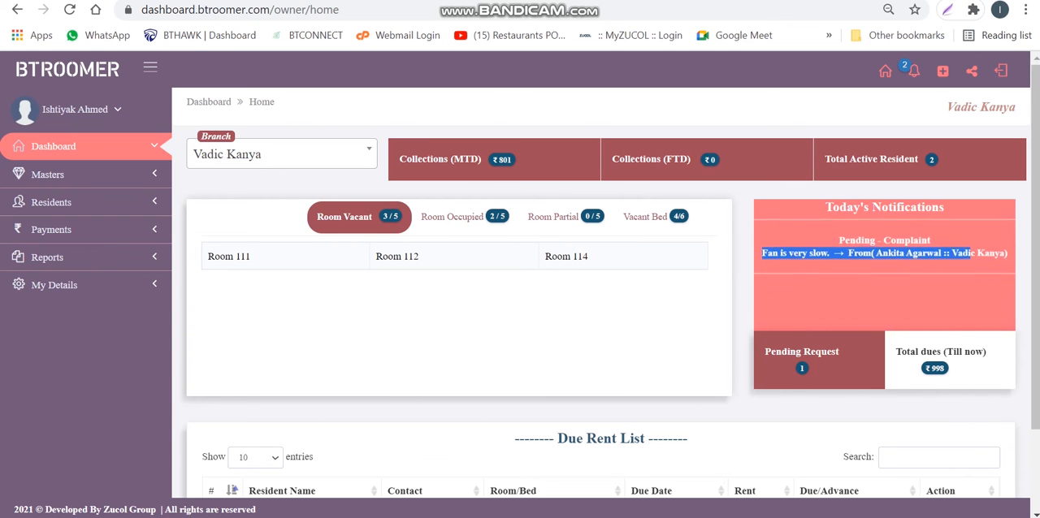
# View the resident behind the Pending Request count and the one behind Total dues, closing each popup
pyautogui.click(801, 368)
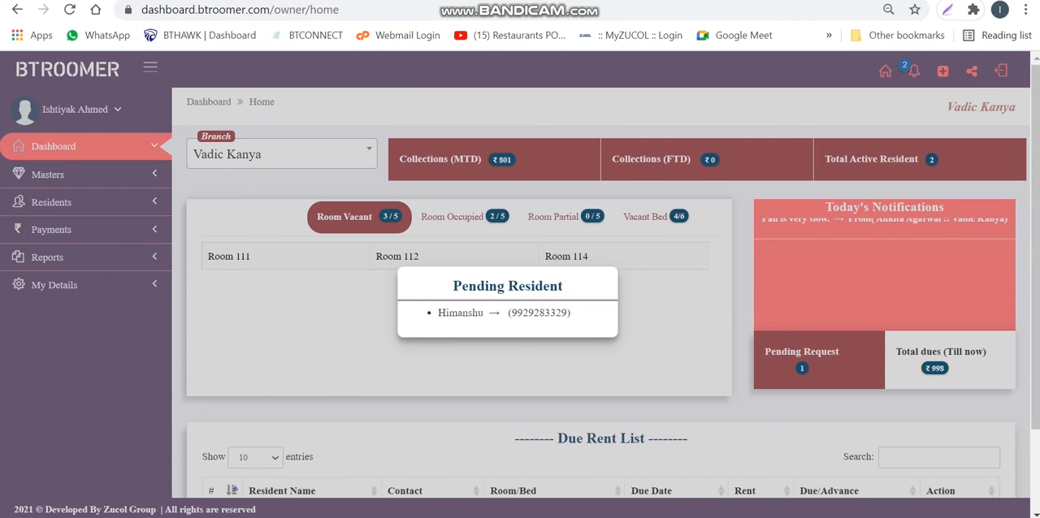
pyautogui.moveTo(438, 312); pyautogui.dragTo(571, 314)
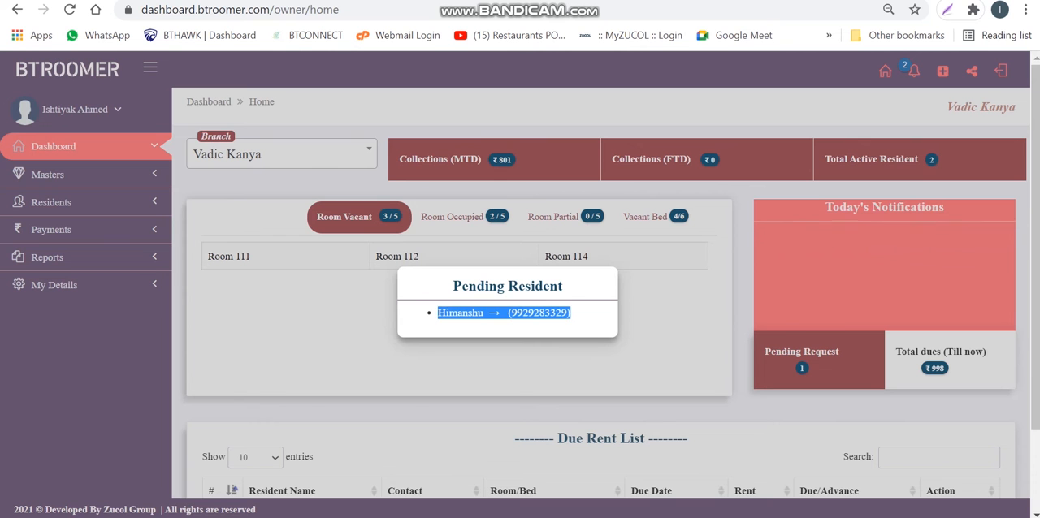
pyautogui.click(658, 346)
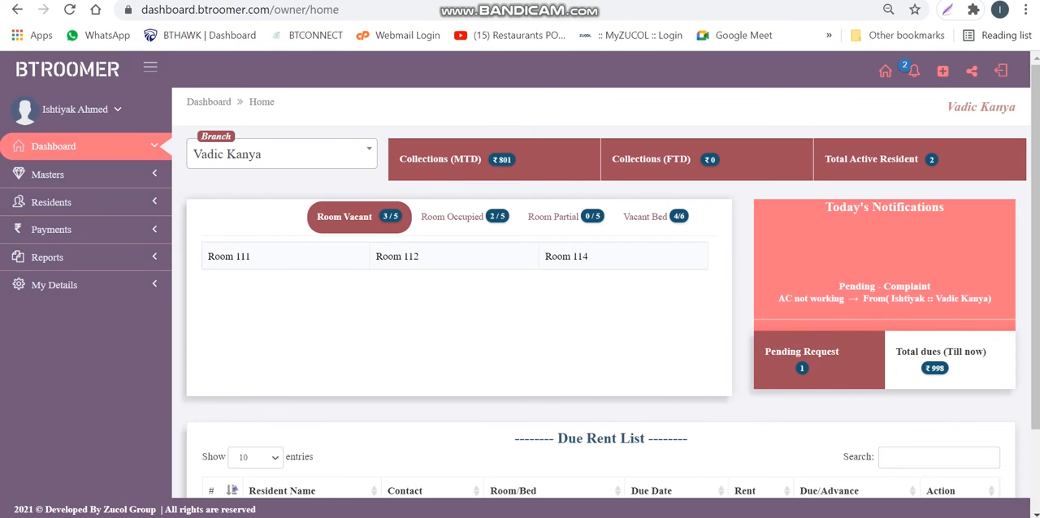
pyautogui.click(935, 368)
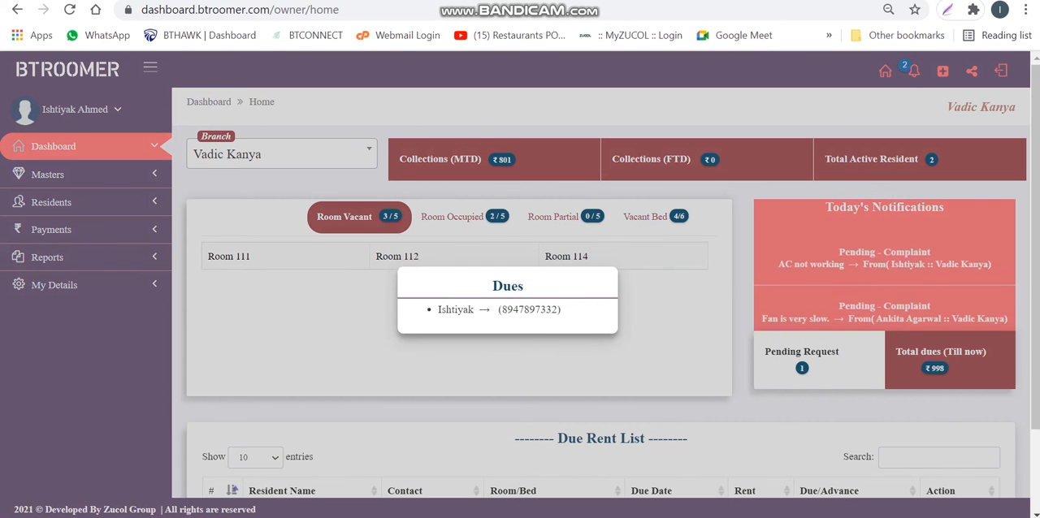
pyautogui.moveTo(437, 310); pyautogui.dragTo(562, 310)
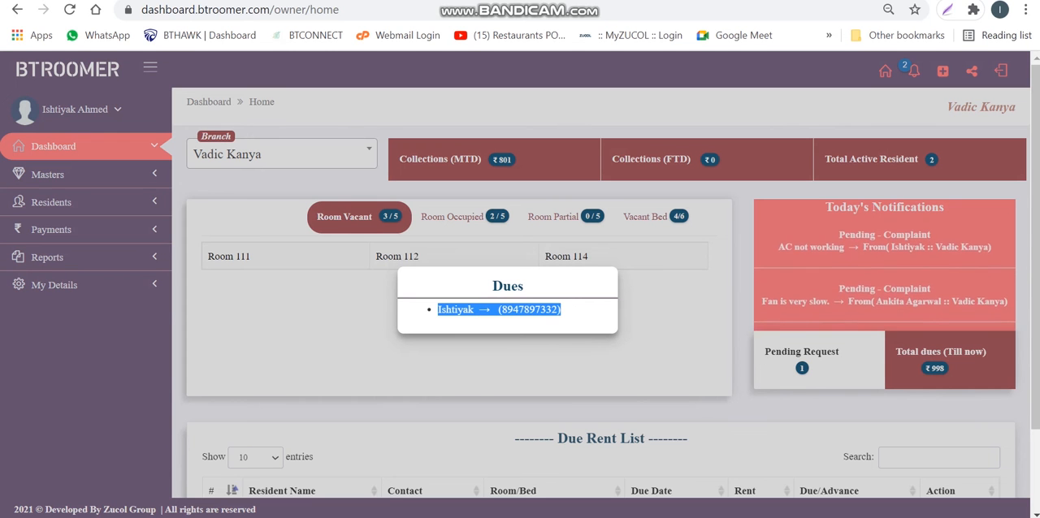
pyautogui.click(662, 341)
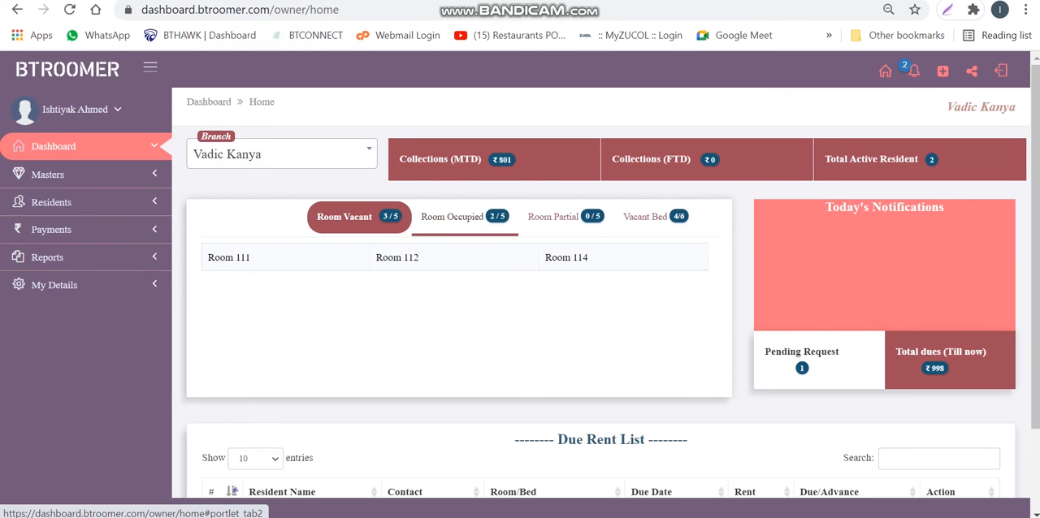
# Review the Room Occupied, Room Partial and Vacant Bed lists on the dashboard
pyautogui.click(452, 217)
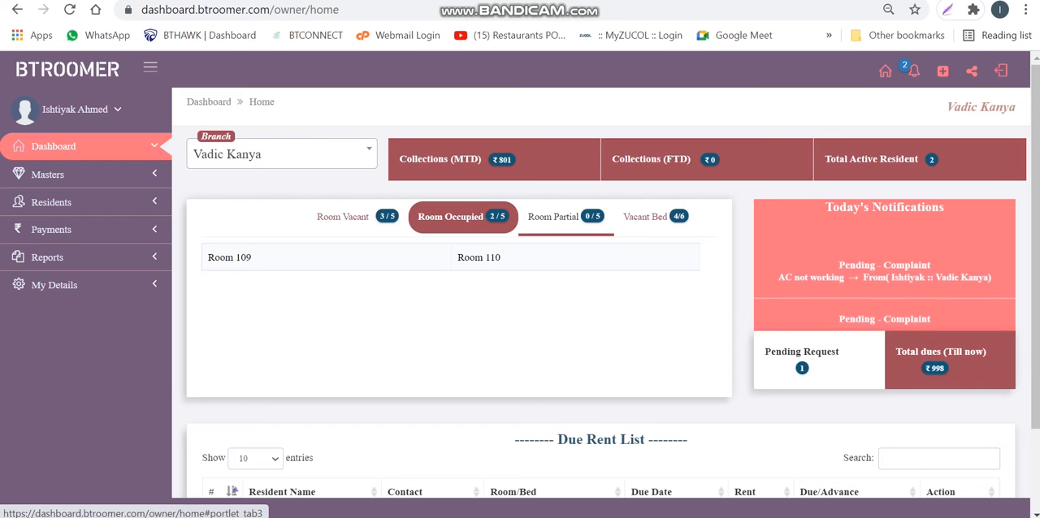
pyautogui.click(556, 217)
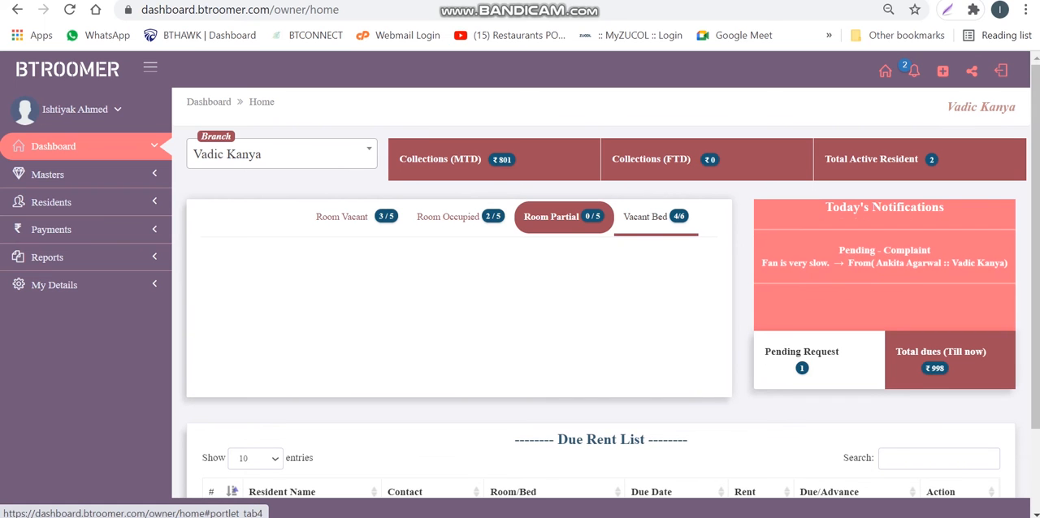
pyautogui.click(645, 216)
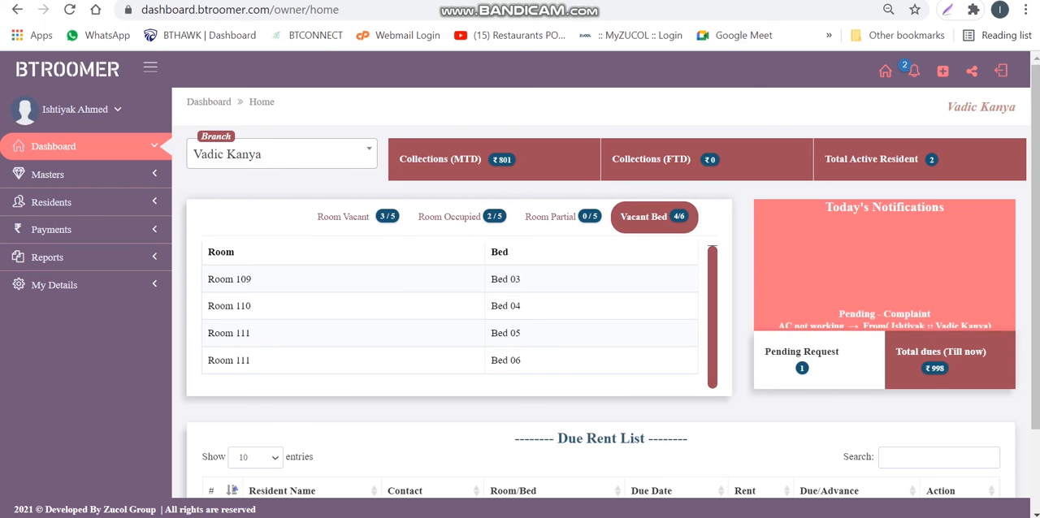
# Open the Add Payments form for the resident in the Due Rent List and set the payment type to Paytm
pyautogui.scroll(-1, 601, 293)
pyautogui.scroll(-1, 602, 298)
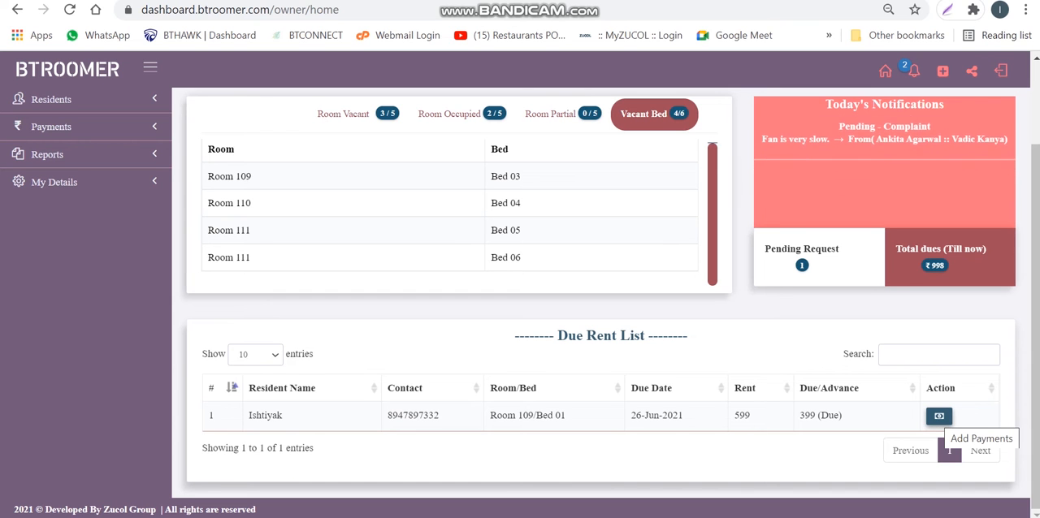
pyautogui.click(939, 416)
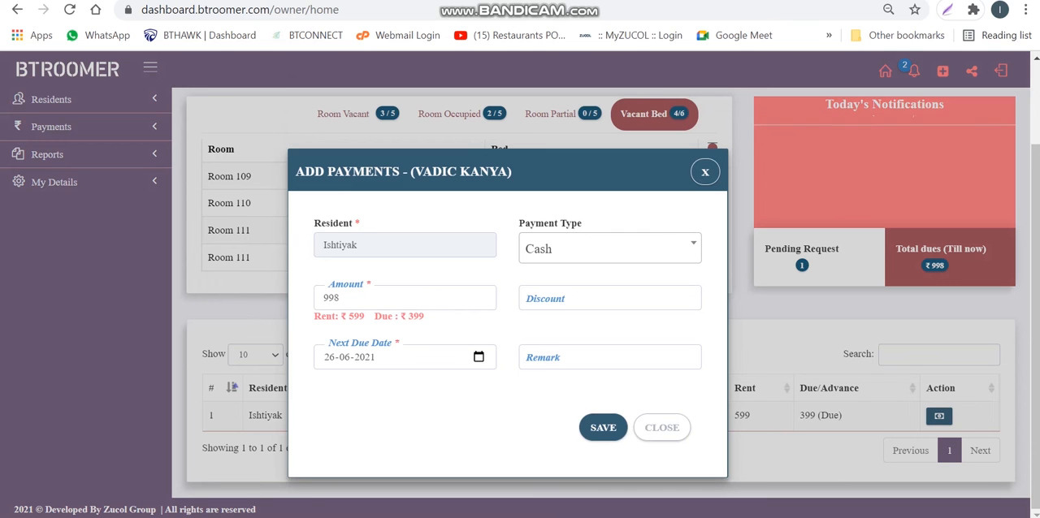
pyautogui.click(610, 249)
pyautogui.press('Down')
pyautogui.press('Up')
pyautogui.press('Down')
pyautogui.press('Return')
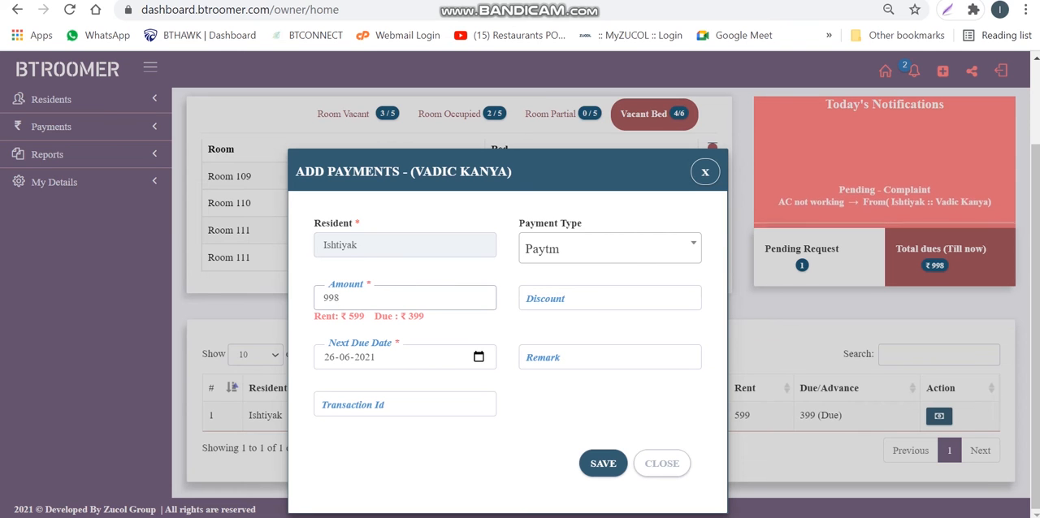
# Set the payment amount to 100, the discount to 10 and the next due date to 11-07-2021
pyautogui.press('BackSpace')
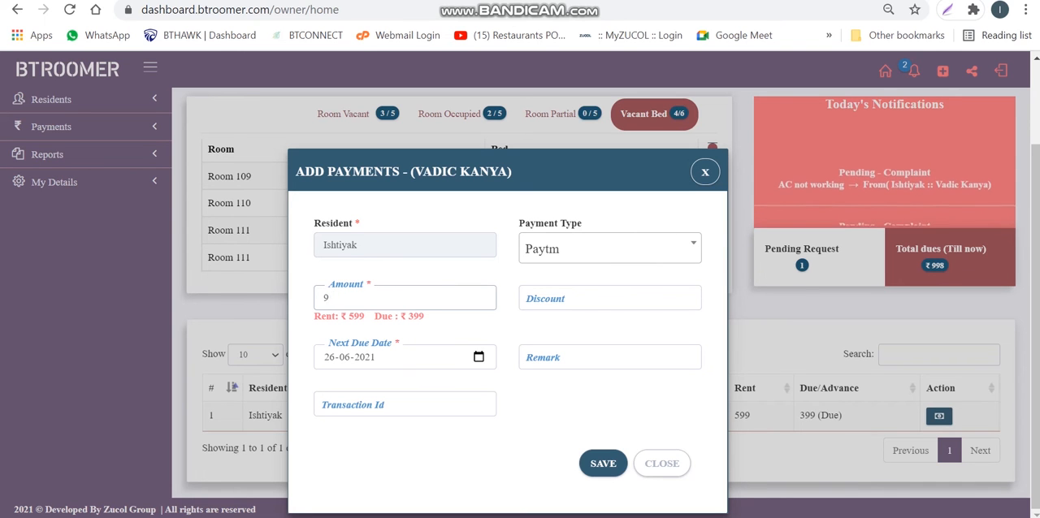
pyautogui.write('100')
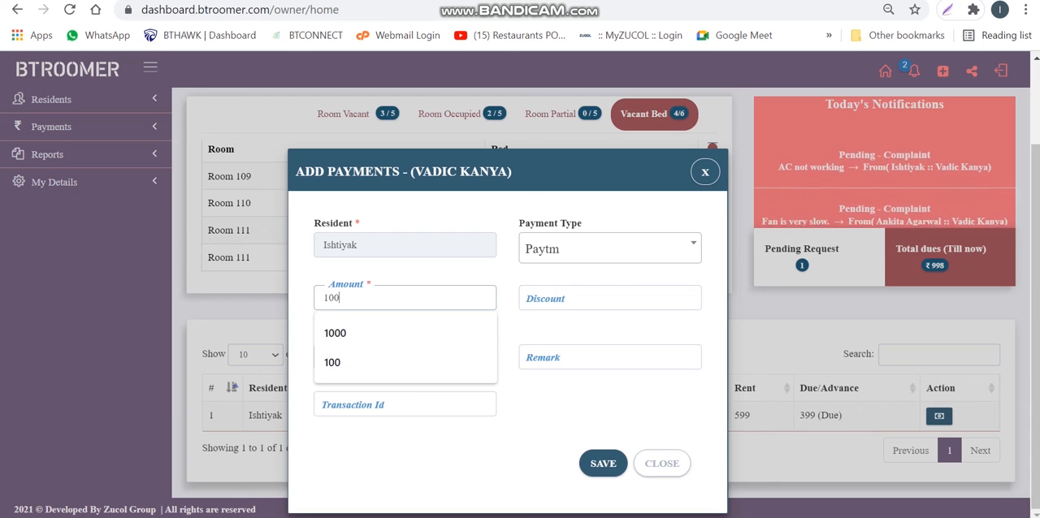
pyautogui.press('Tab')
pyautogui.write('10')
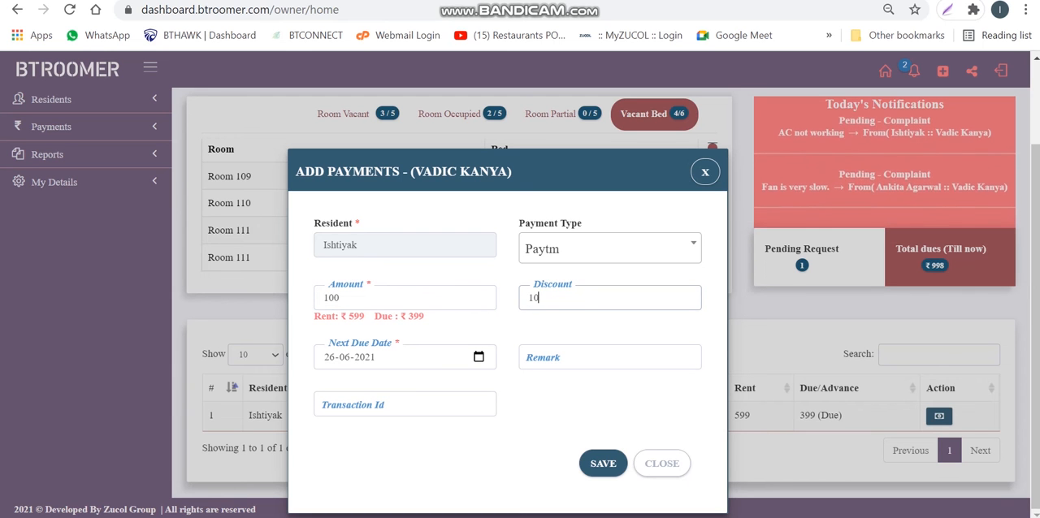
pyautogui.click(478, 357)
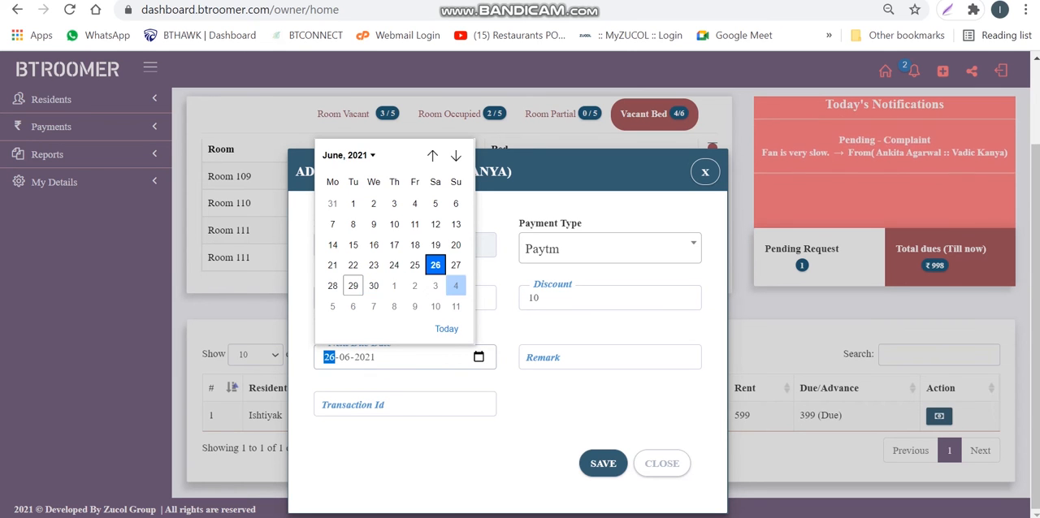
pyautogui.click(456, 306)
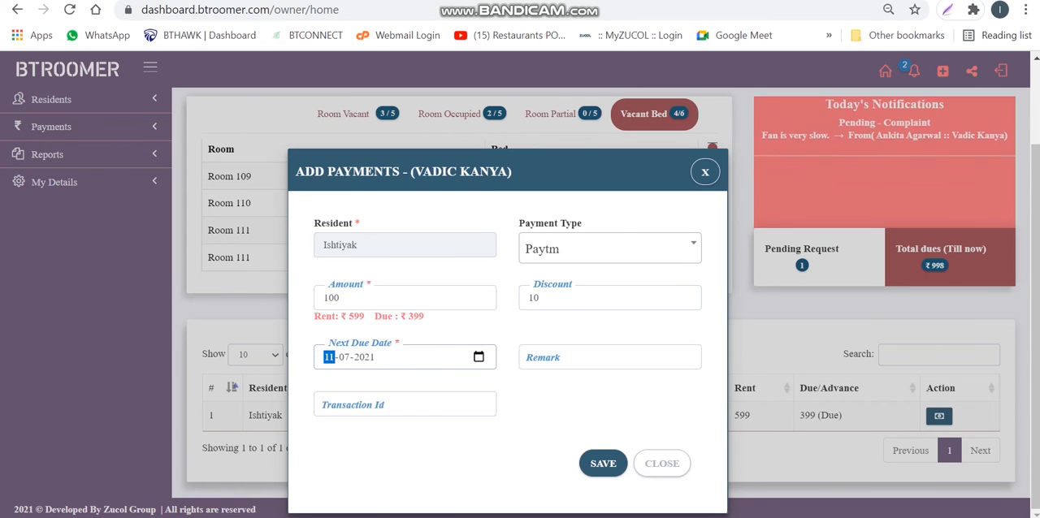
# Fill in the payment's remark and transaction ID, then save and confirm the payment
pyautogui.click(585, 358)
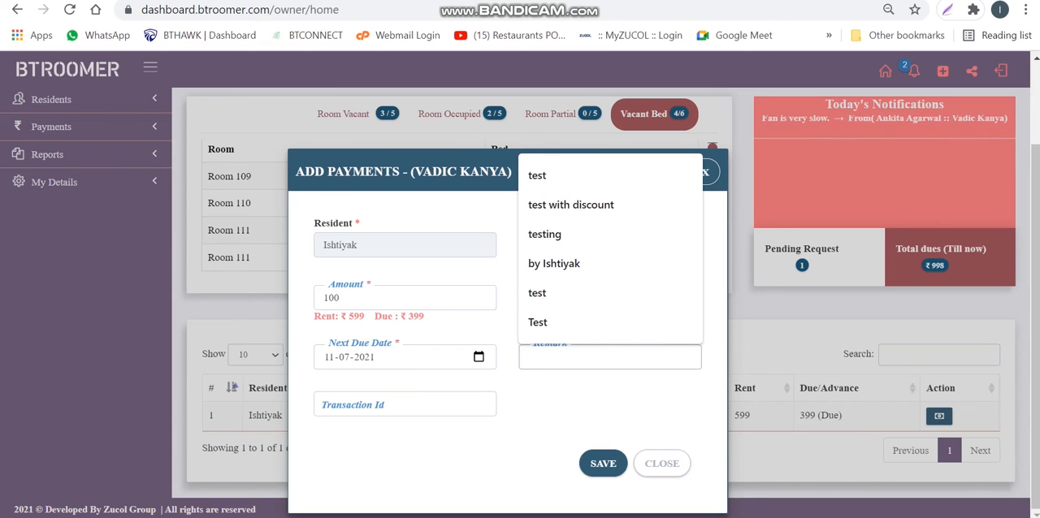
pyautogui.click(554, 264)
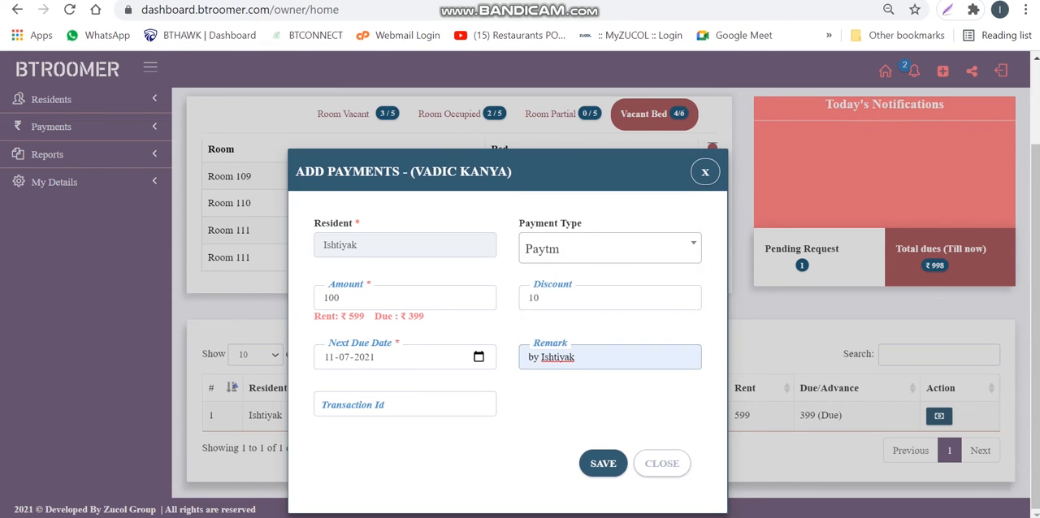
pyautogui.click(405, 404)
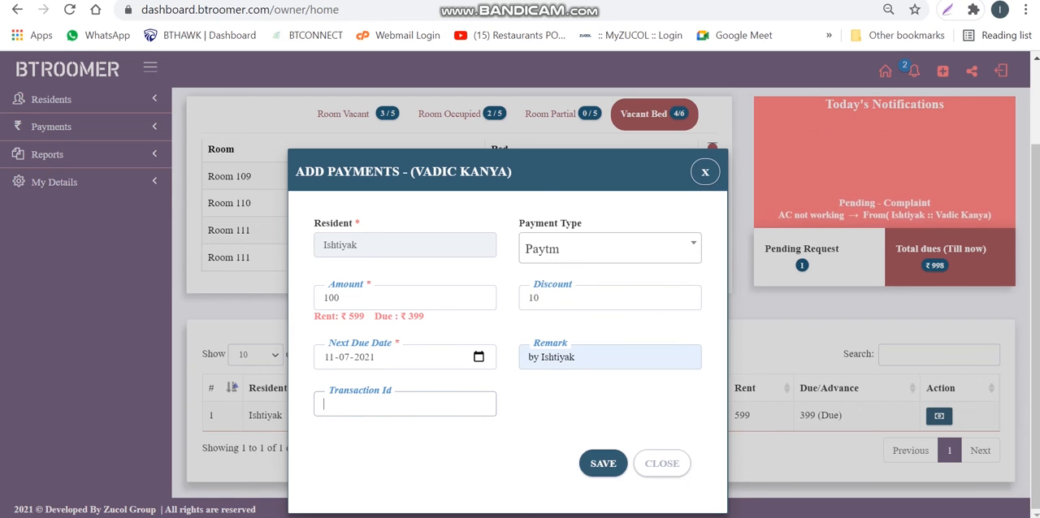
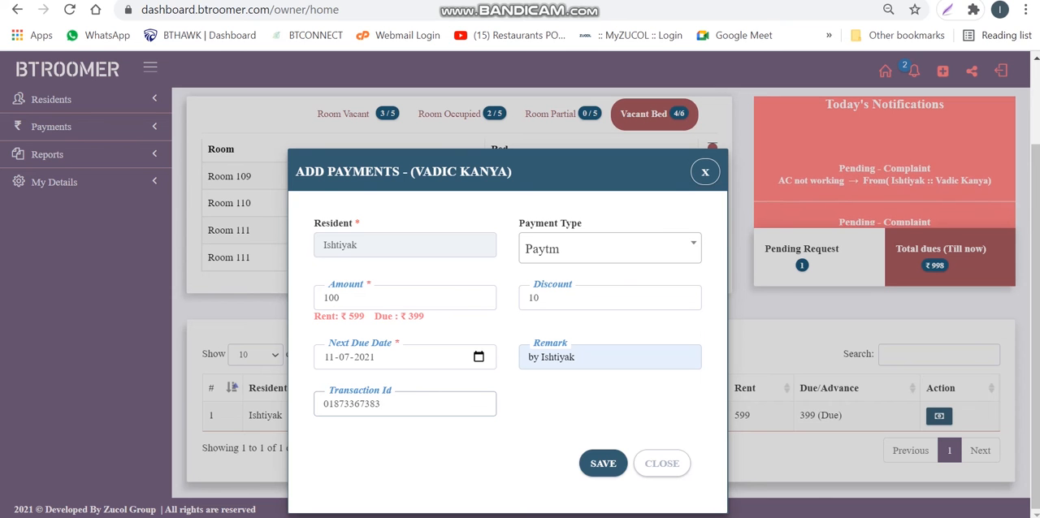
pyautogui.click(603, 464)
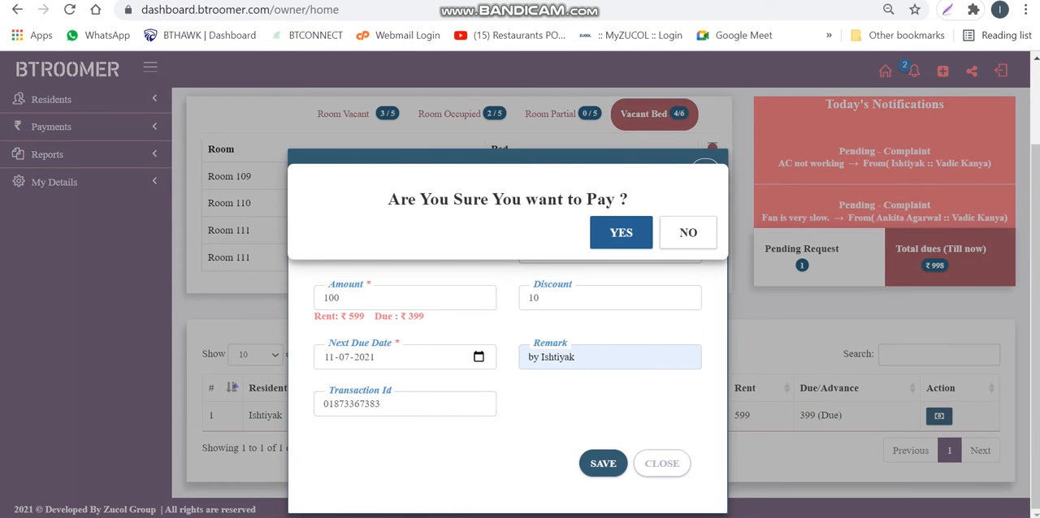
pyautogui.click(621, 234)
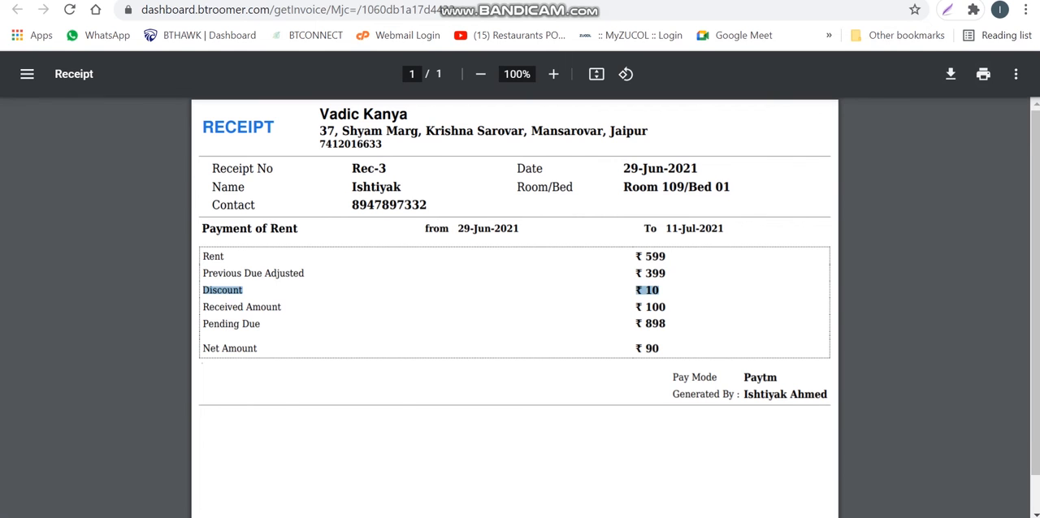
# Close the payment receipt, check the refreshed dashboard, and view the Complaints list before returning to the home page
pyautogui.hotkey('ctrl', 'w')
pyautogui.scroll(2, 520, 284)
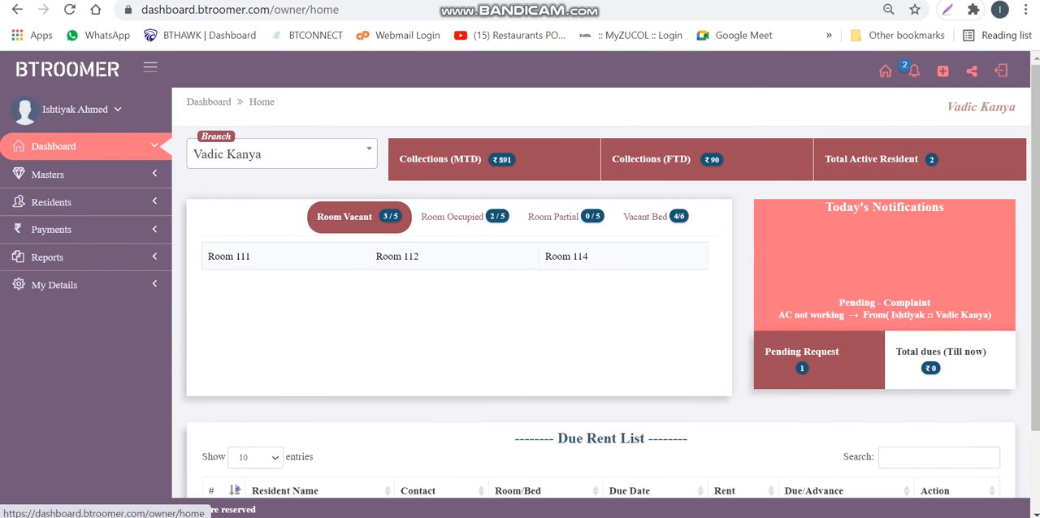
pyautogui.click(54, 148)
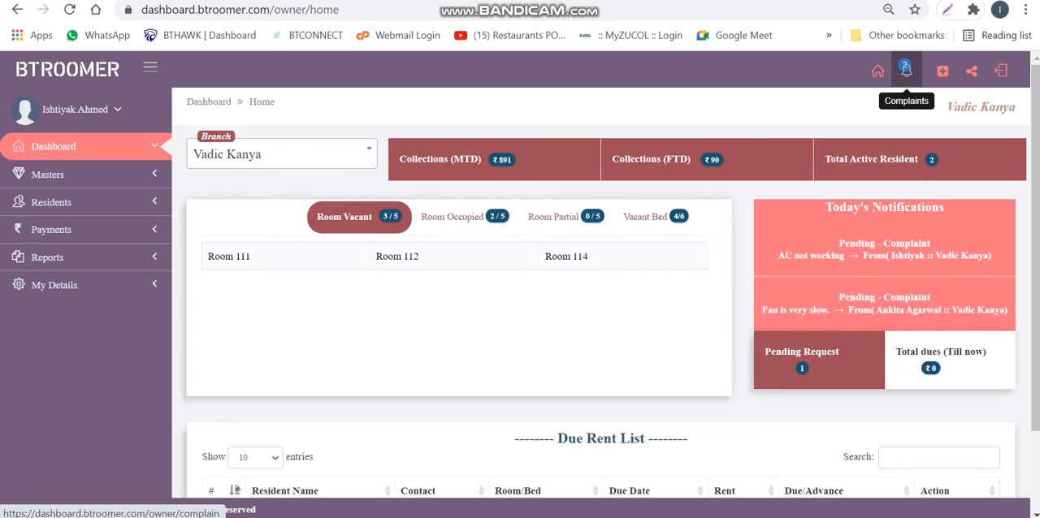
pyautogui.click(906, 71)
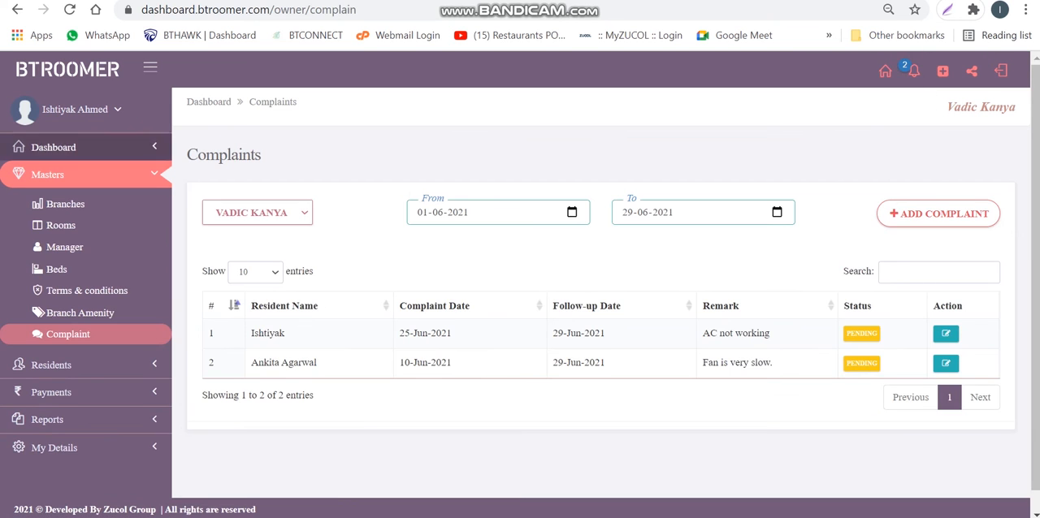
pyautogui.click(885, 71)
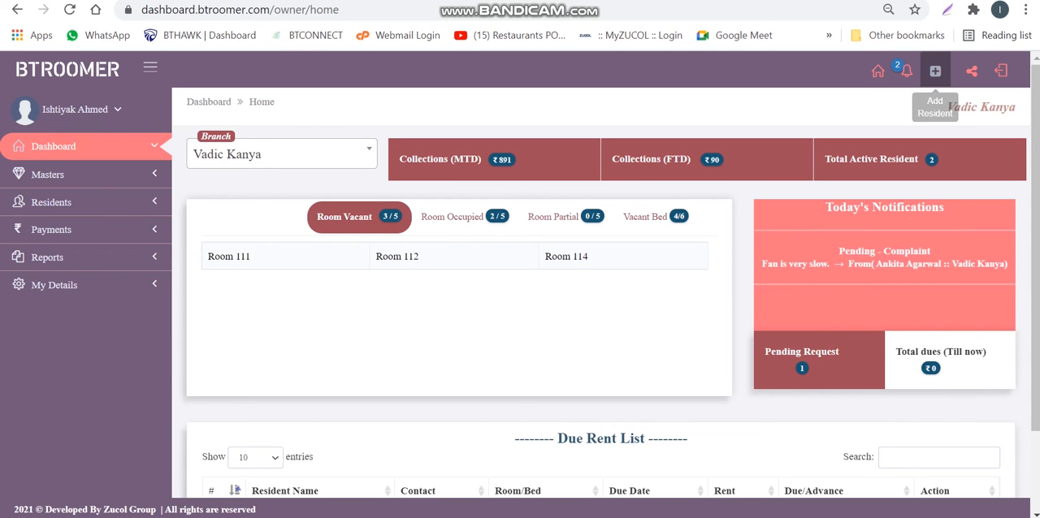
# Open the Add Resident form and review its personal, guardian, ID proof and accommodation fields, including the Branch and Room options
pyautogui.click(935, 70)
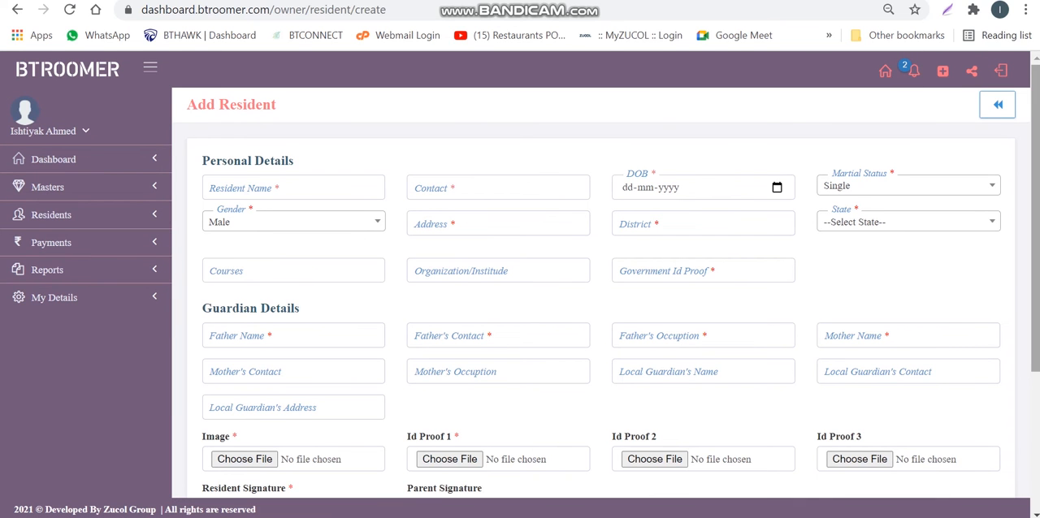
pyautogui.scroll(-4, 520, 325)
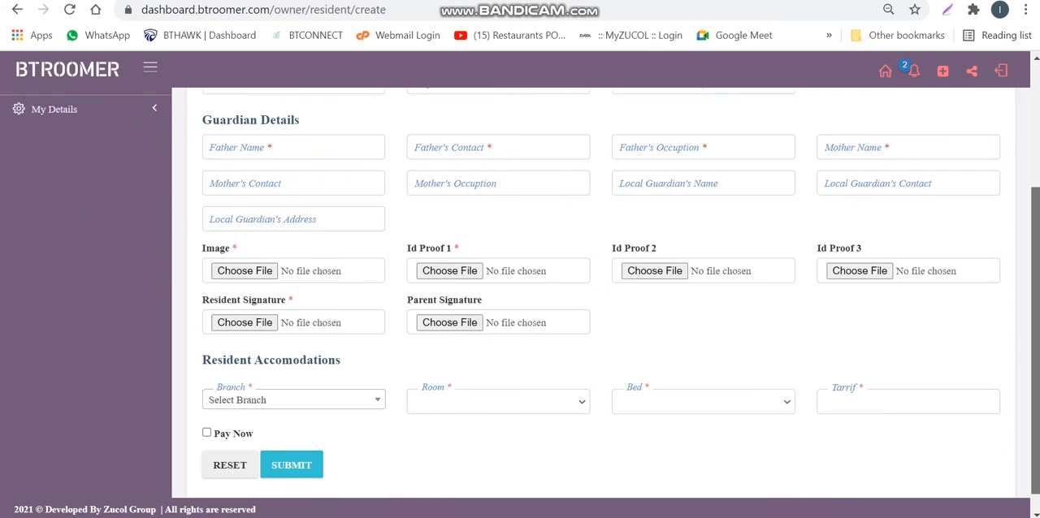
pyautogui.scroll(3, 520, 325)
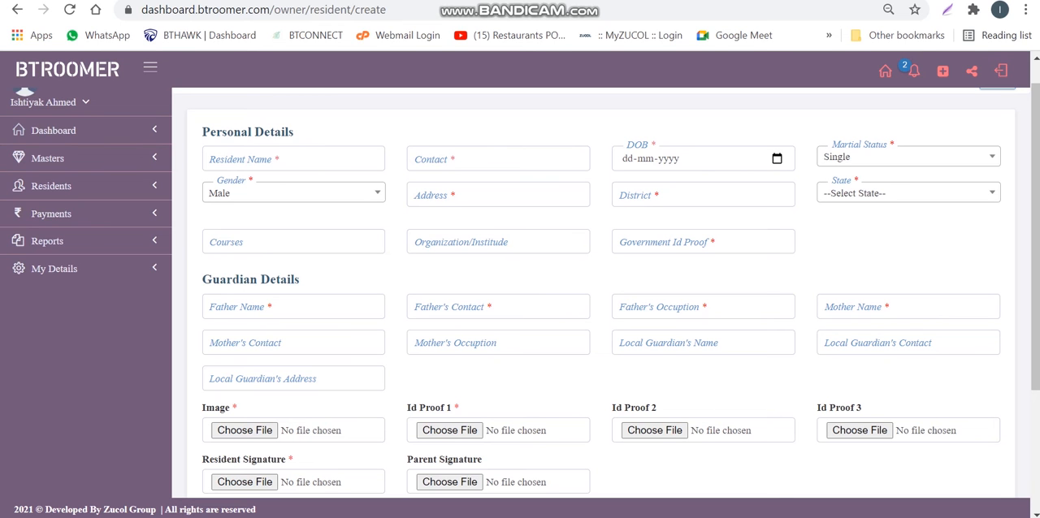
pyautogui.scroll(-3, 601, 325)
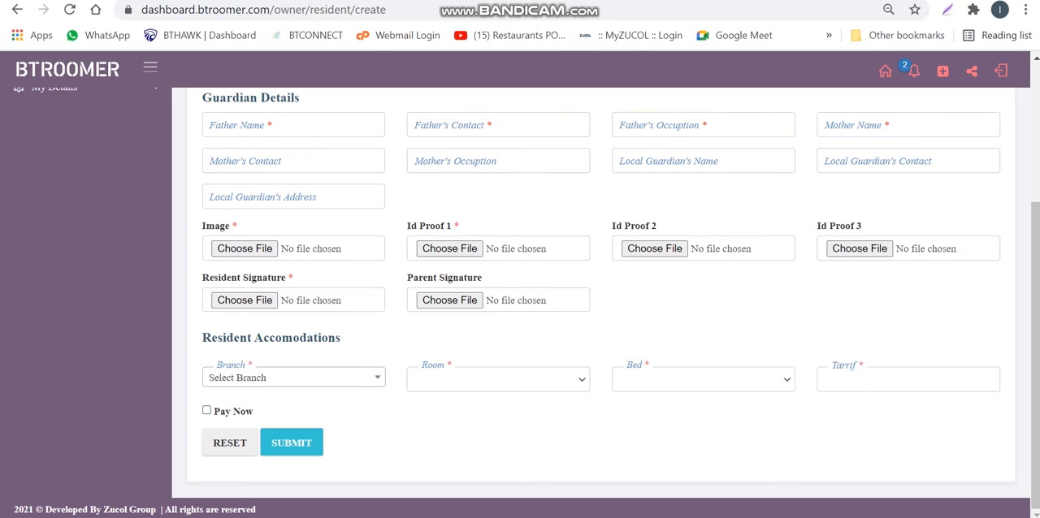
pyautogui.click(293, 378)
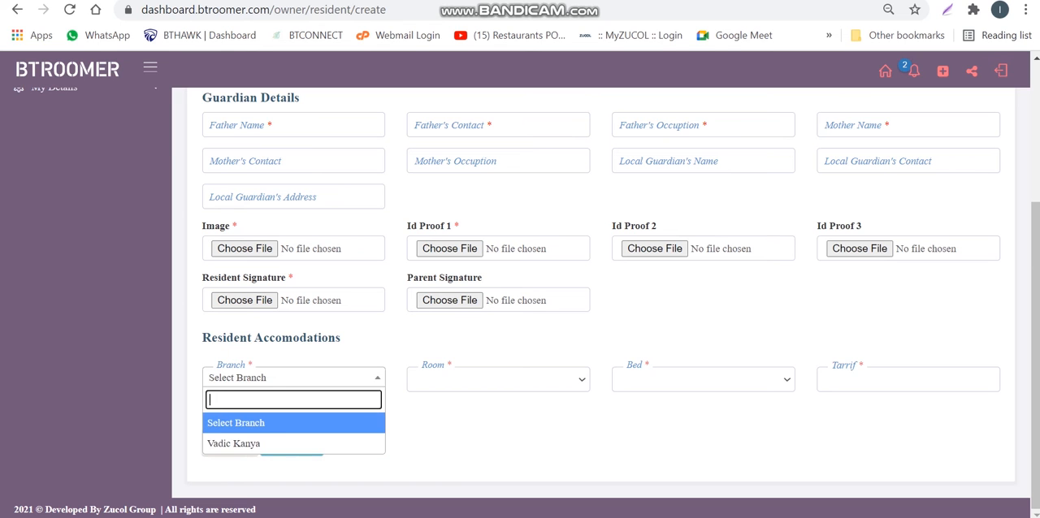
pyautogui.click(293, 377)
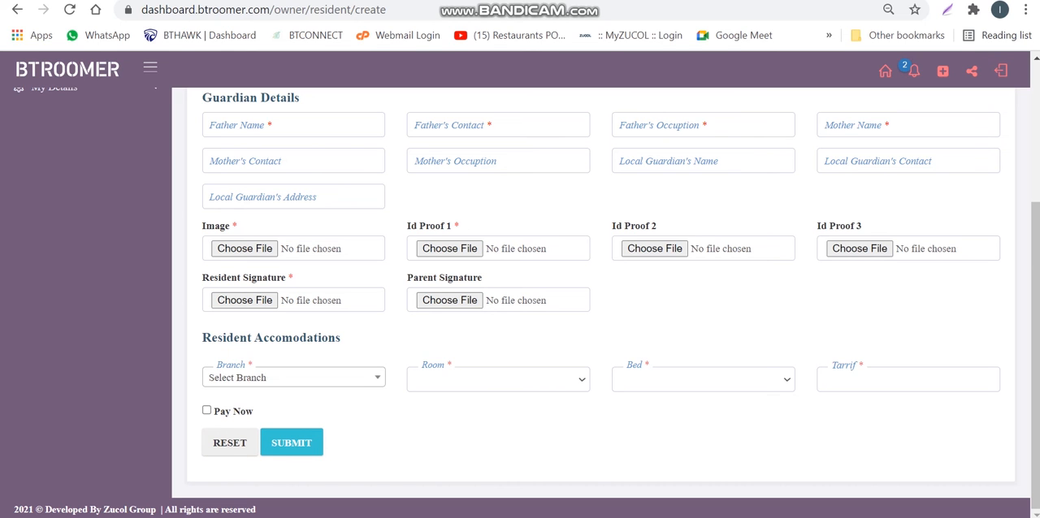
pyautogui.click(498, 379)
pyautogui.click(503, 431)
# Enable Pay Now on the Add Resident form, review its payment fields and Paymode options, and go back to the resident list
pyautogui.click(206, 410)
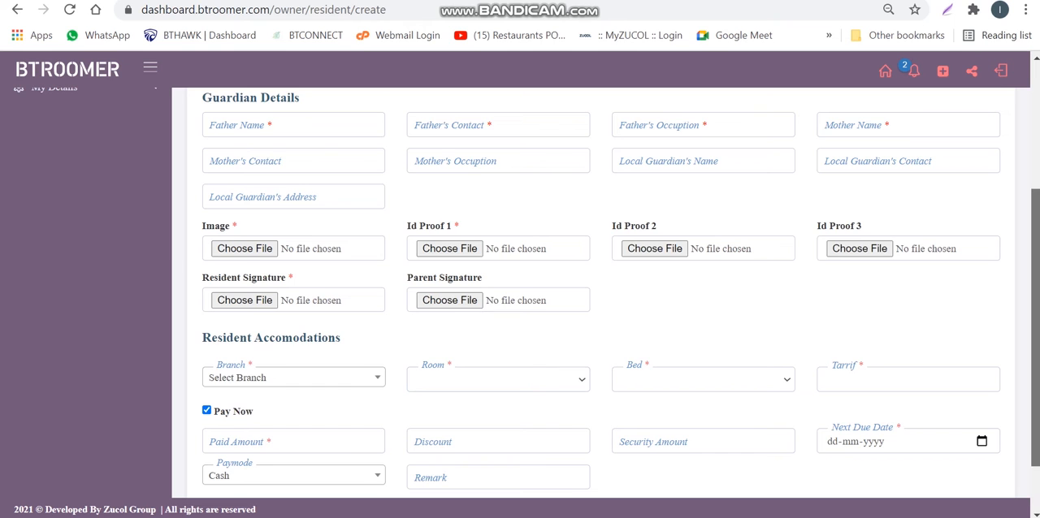
pyautogui.scroll(-1, 593, 293)
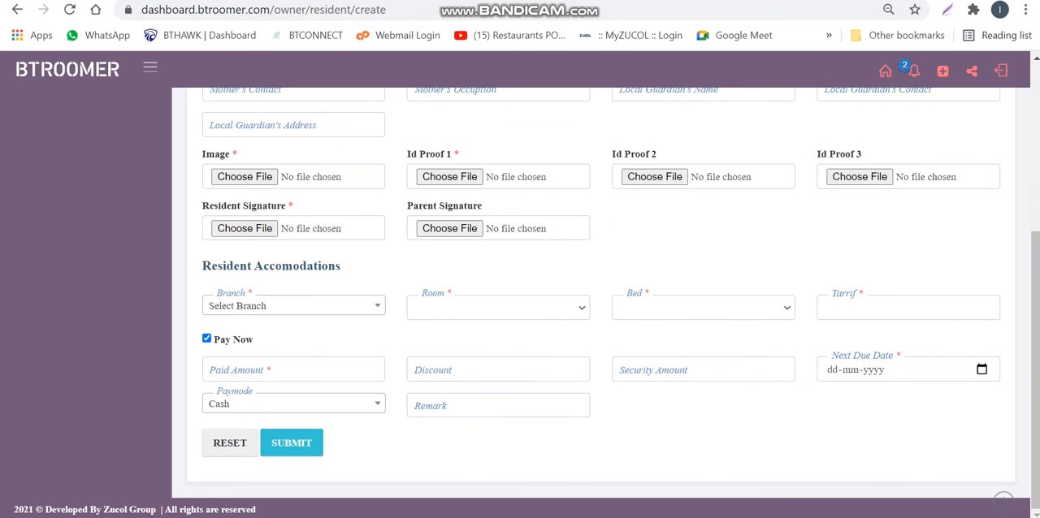
pyautogui.click(293, 370)
pyautogui.click(430, 340)
pyautogui.click(236, 404)
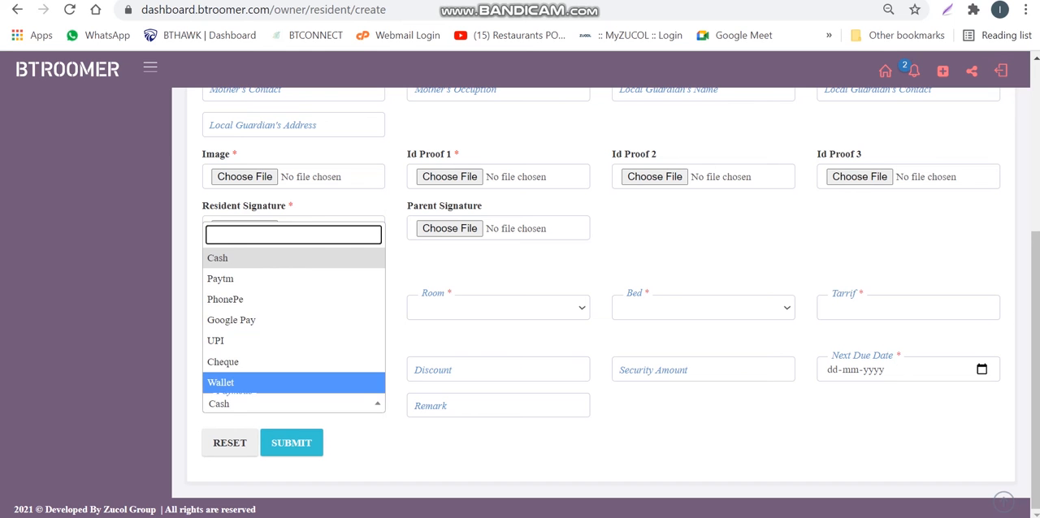
pyautogui.click(498, 406)
pyautogui.click(674, 439)
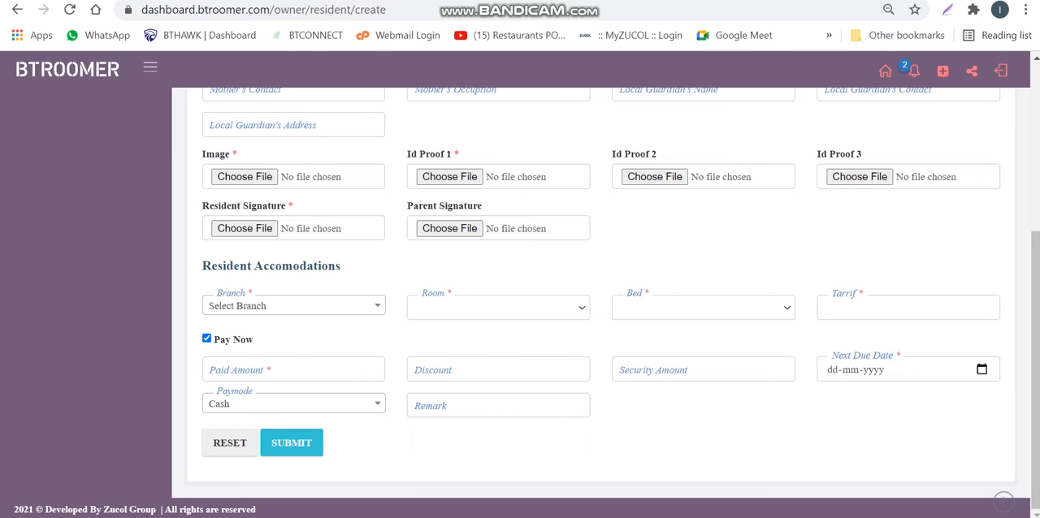
pyautogui.scroll(4, 478, 407)
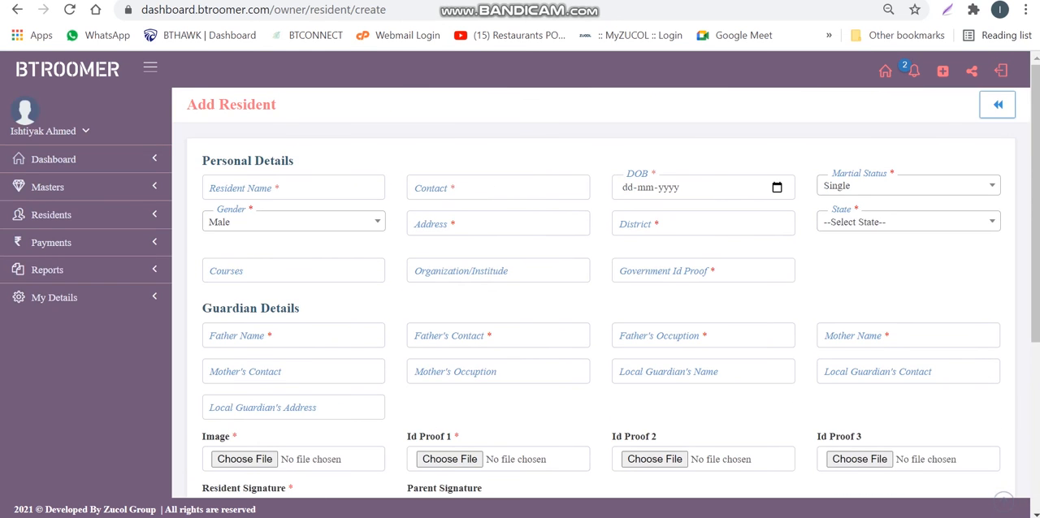
pyautogui.click(998, 106)
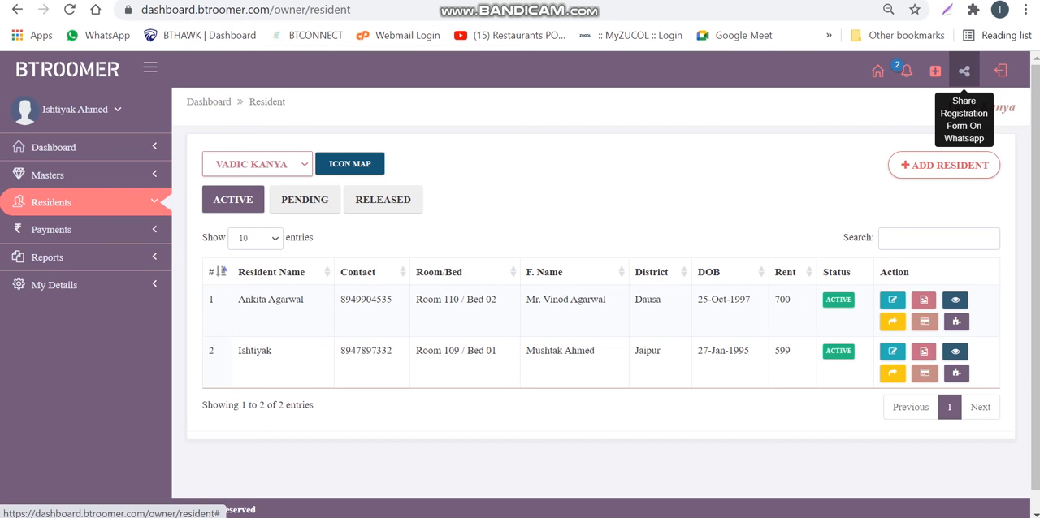
# Share the registration form for the Vadic Kanya branch on WhatsApp, using a previously saved contact number
pyautogui.click(964, 71)
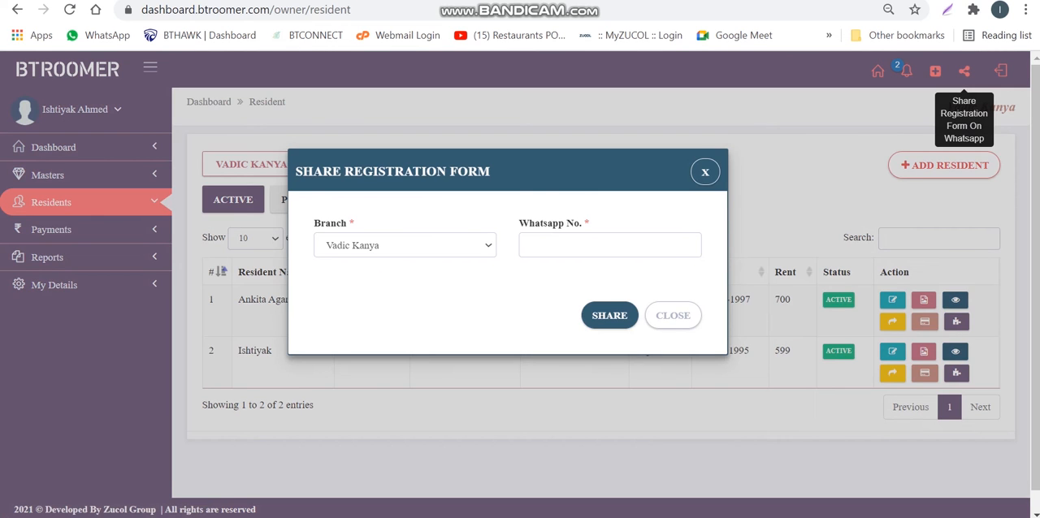
pyautogui.click(405, 245)
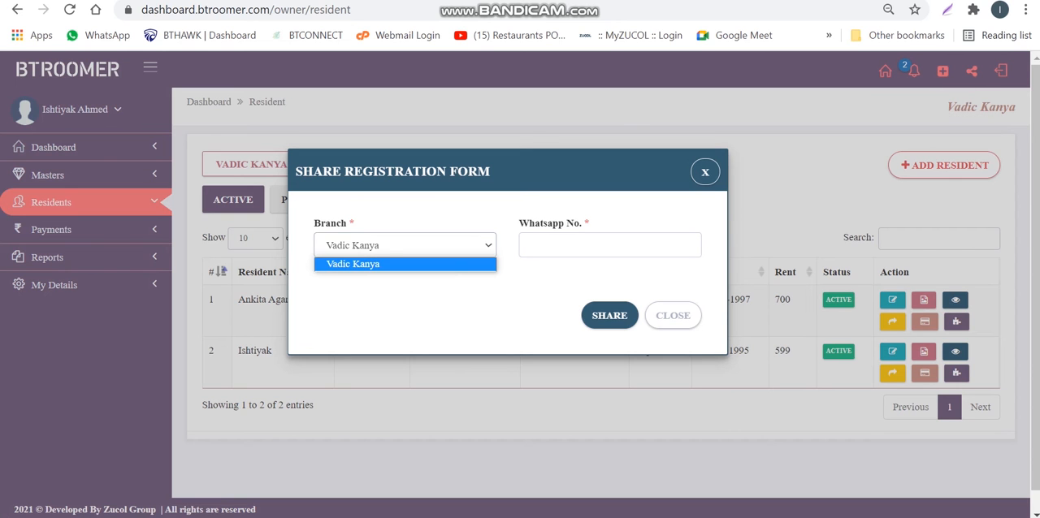
pyautogui.click(609, 246)
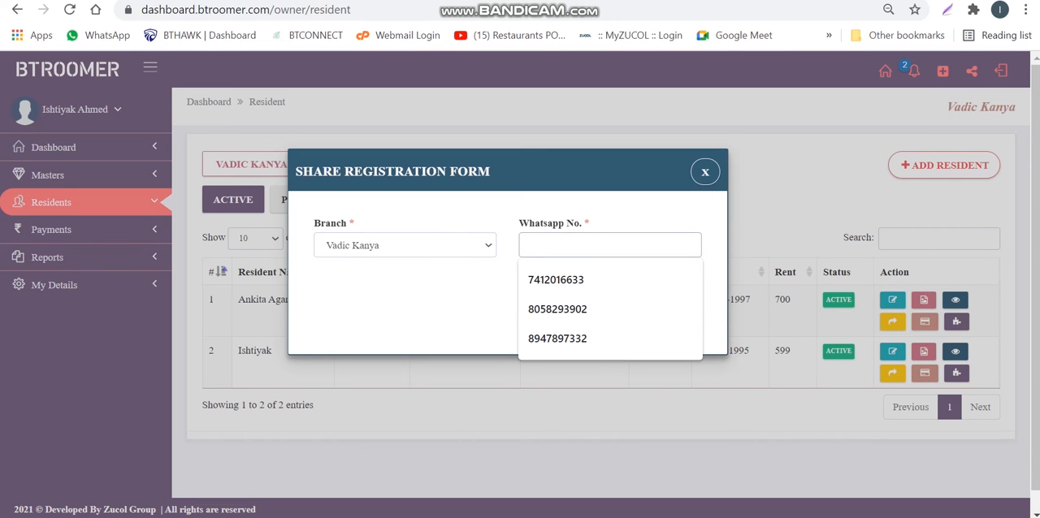
pyautogui.press('Down')
pyautogui.press('Down')
pyautogui.press('Down')
pyautogui.press('Return')
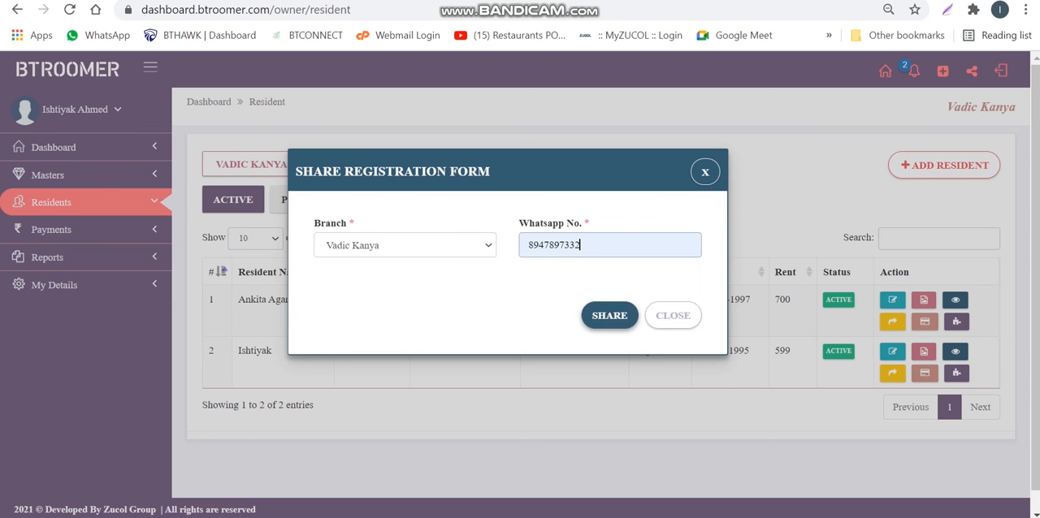
pyautogui.click(610, 315)
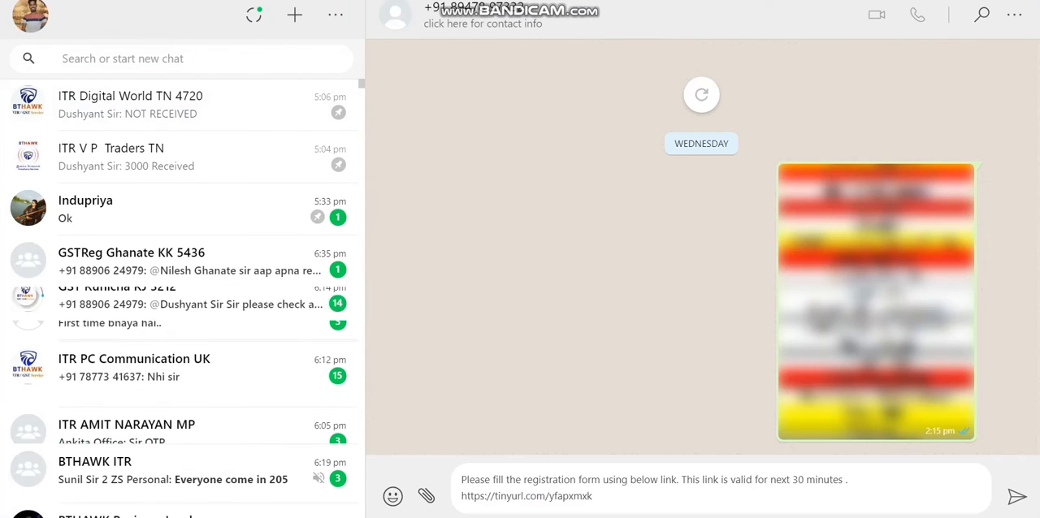
# Send the prepared registration-form message to the WhatsApp contact and open the link in it
pyautogui.press('Return')
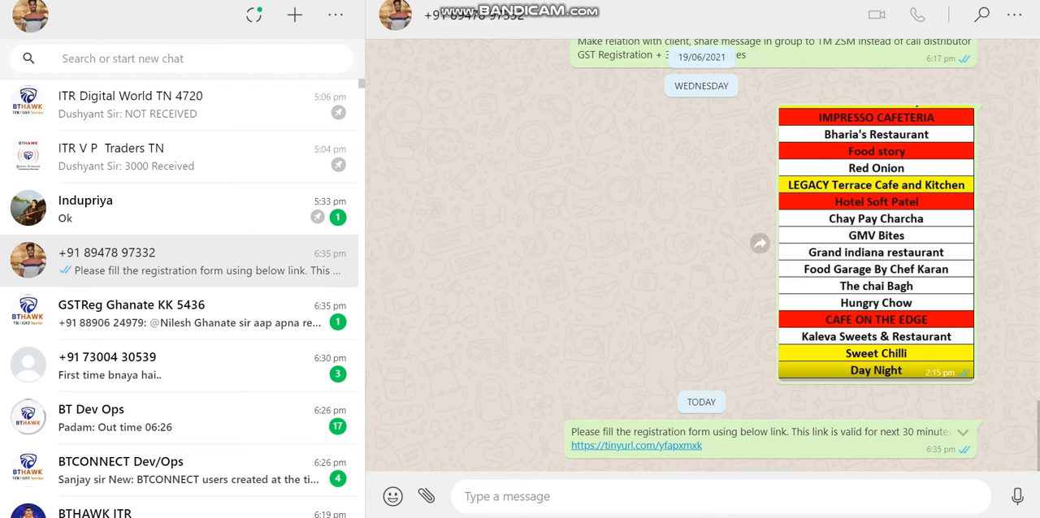
pyautogui.click(636, 446)
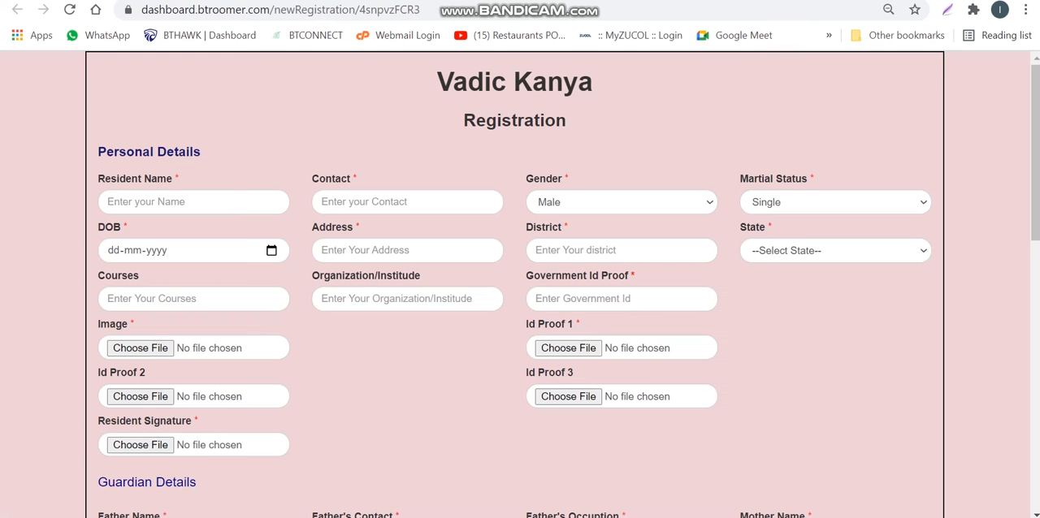
# Examine the Vadic Kanya registration form, including its personal, guardian and local guardian sections and the declarations below them
pyautogui.scroll(-6, 520, 284)
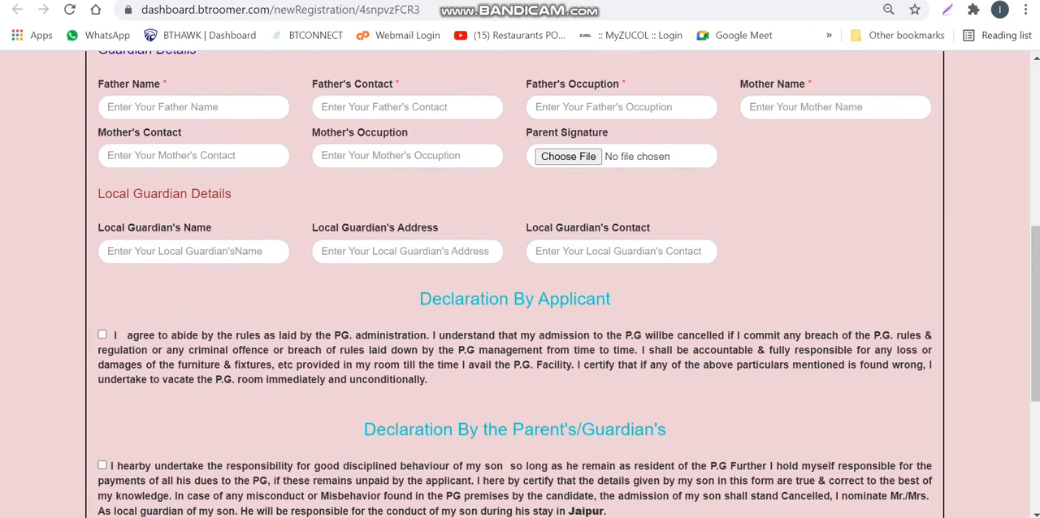
pyautogui.scroll(-3, 520, 284)
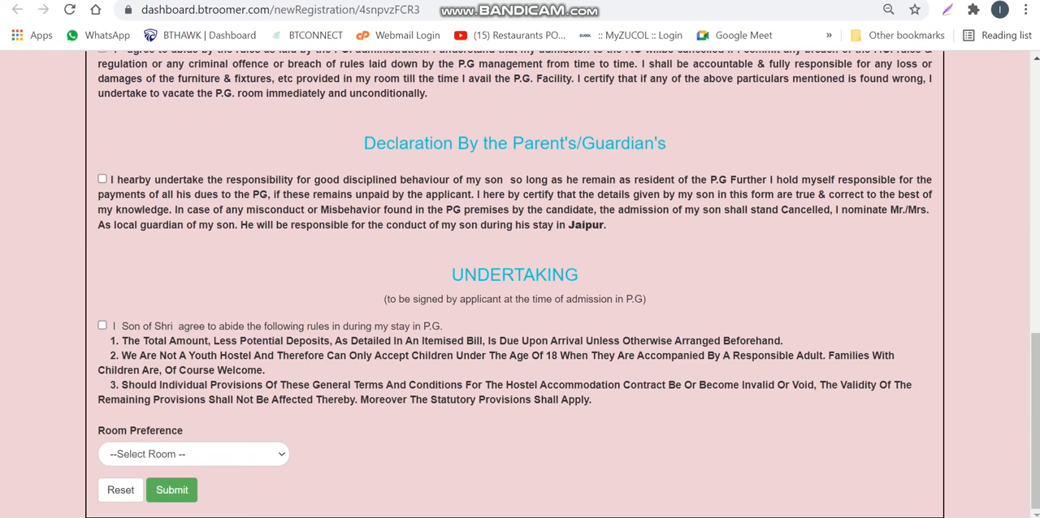
pyautogui.scroll(9, 520, 285)
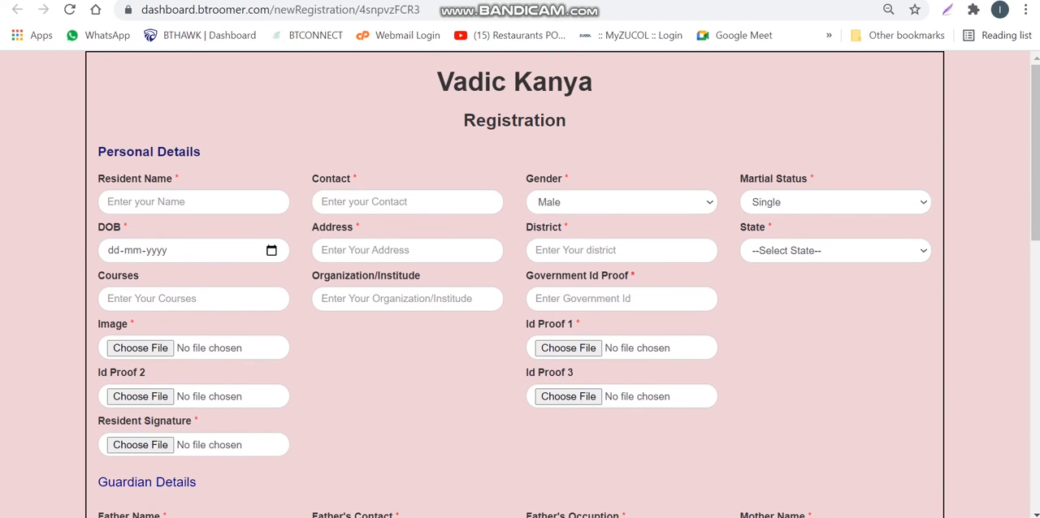
pyautogui.moveTo(437, 83); pyautogui.dragTo(572, 122)
pyautogui.click(585, 126)
pyautogui.scroll(-3, 519, 284)
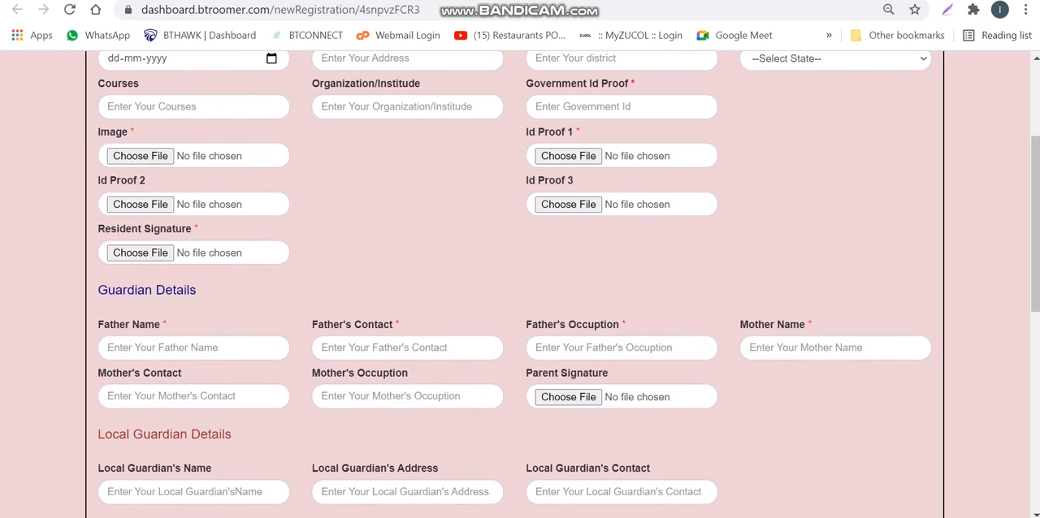
pyautogui.moveTo(97, 290); pyautogui.dragTo(197, 290)
pyautogui.scroll(-2, 197, 290)
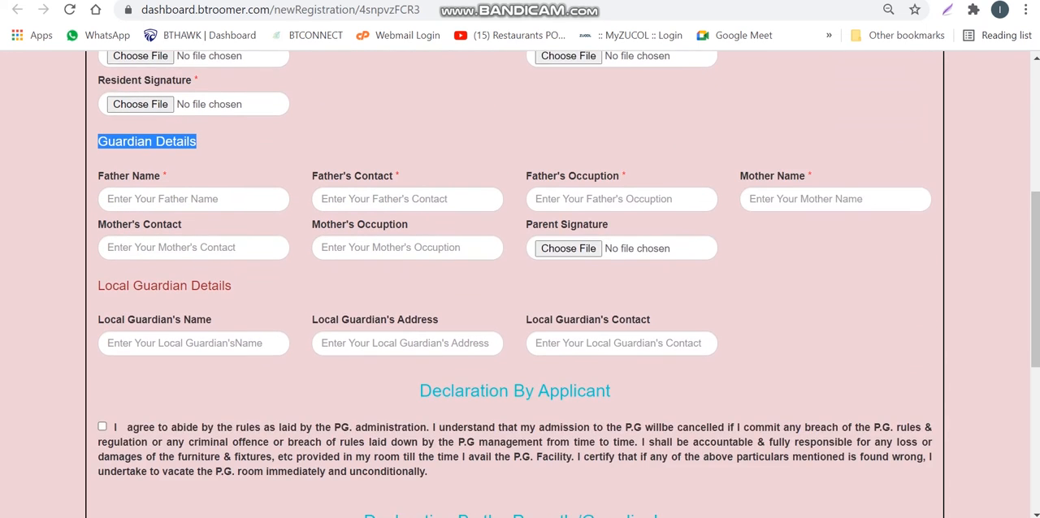
pyautogui.scroll(-1, 104, 246)
pyautogui.moveTo(104, 246); pyautogui.dragTo(232, 247)
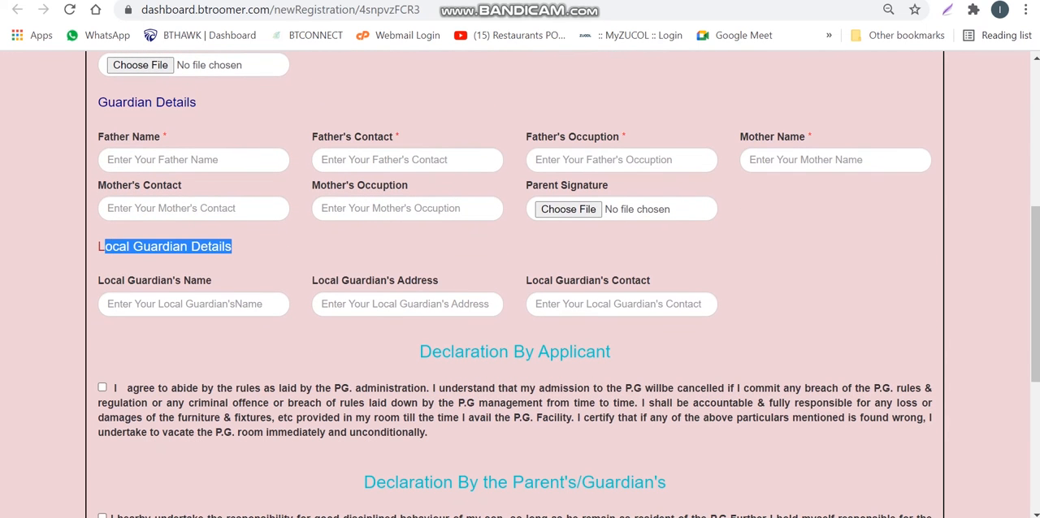
pyautogui.scroll(-2, 520, 285)
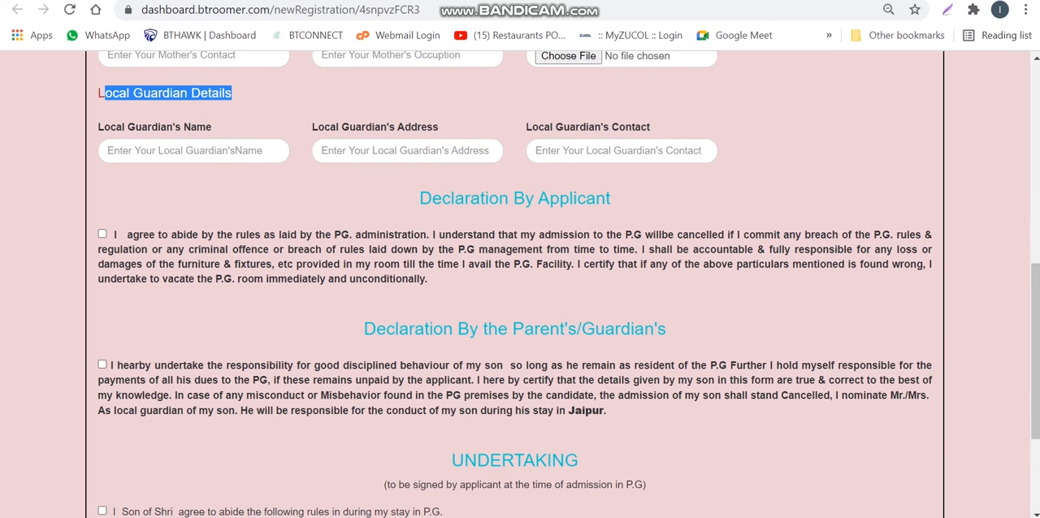
# Accept the Declaration By Applicant and the Declaration By the Parent's/Guardian's on the registration form
pyautogui.scroll(-1, 520, 284)
pyautogui.moveTo(420, 153); pyautogui.dragTo(611, 154)
pyautogui.click(102, 190)
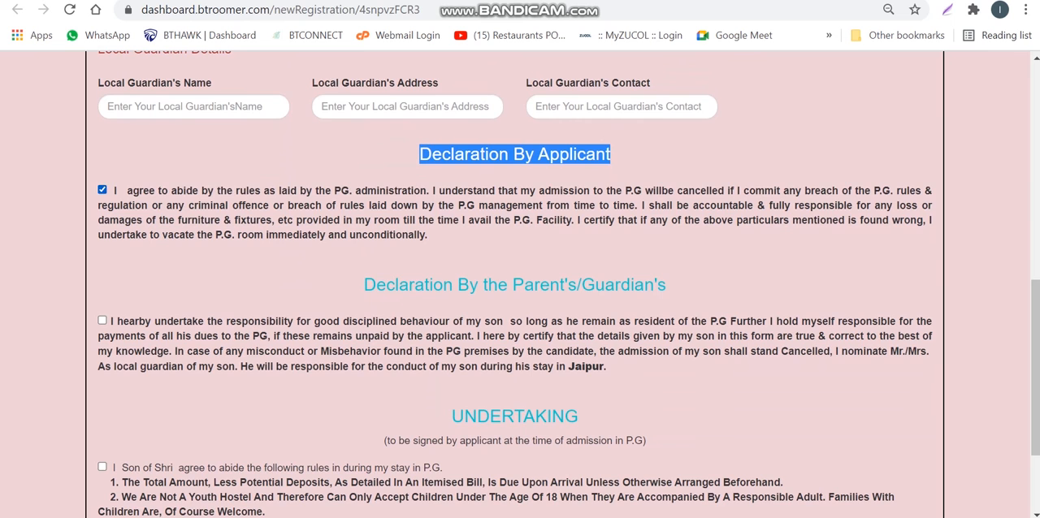
pyautogui.scroll(-1, 520, 284)
pyautogui.moveTo(399, 194); pyautogui.dragTo(657, 194)
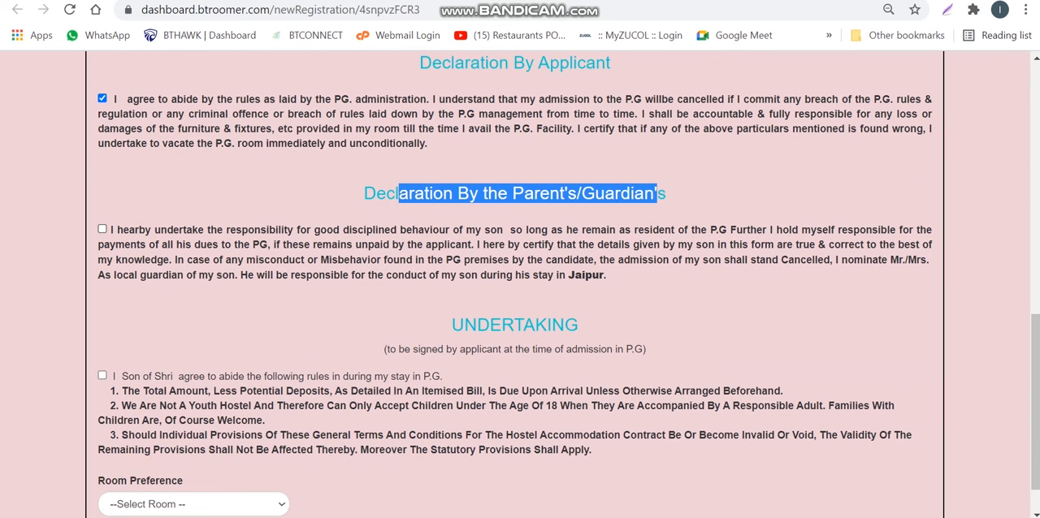
pyautogui.click(102, 229)
# Accept the Undertaking on the registration form and view the Room Preference options without choosing a room
pyautogui.click(457, 325)
pyautogui.doubleClick(456, 325)
pyautogui.scroll(-1, 457, 325)
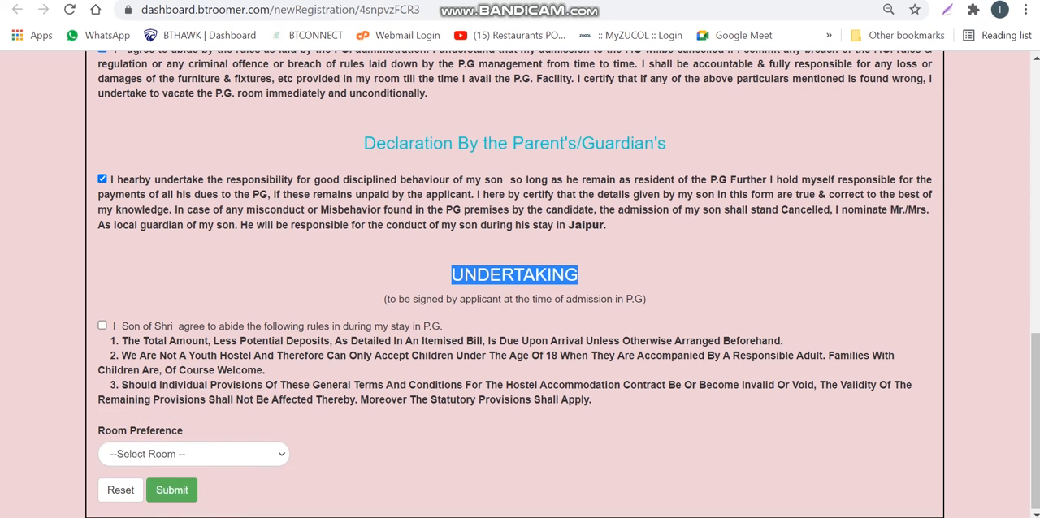
pyautogui.click(515, 274)
pyautogui.doubleClick(515, 274)
pyautogui.click(516, 275)
pyautogui.click(102, 325)
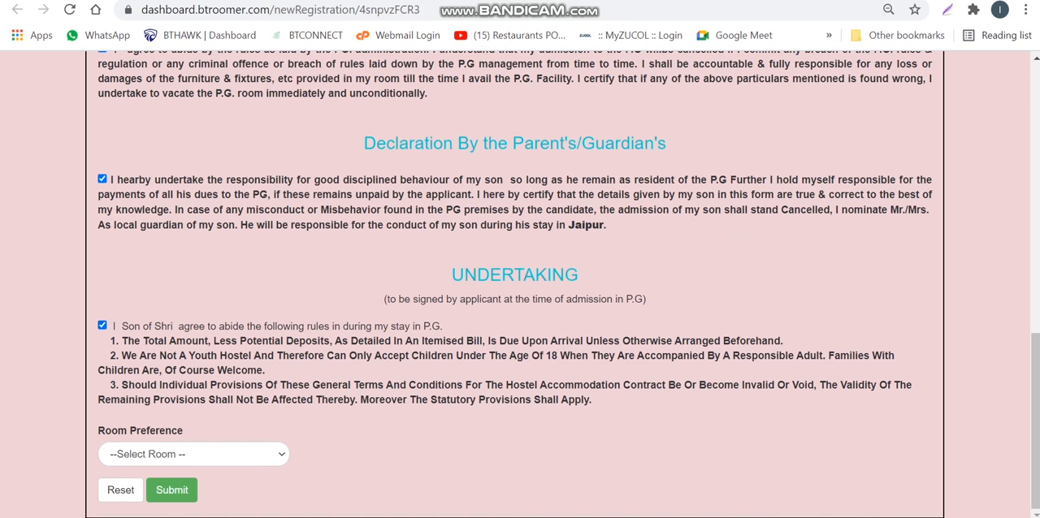
pyautogui.click(194, 454)
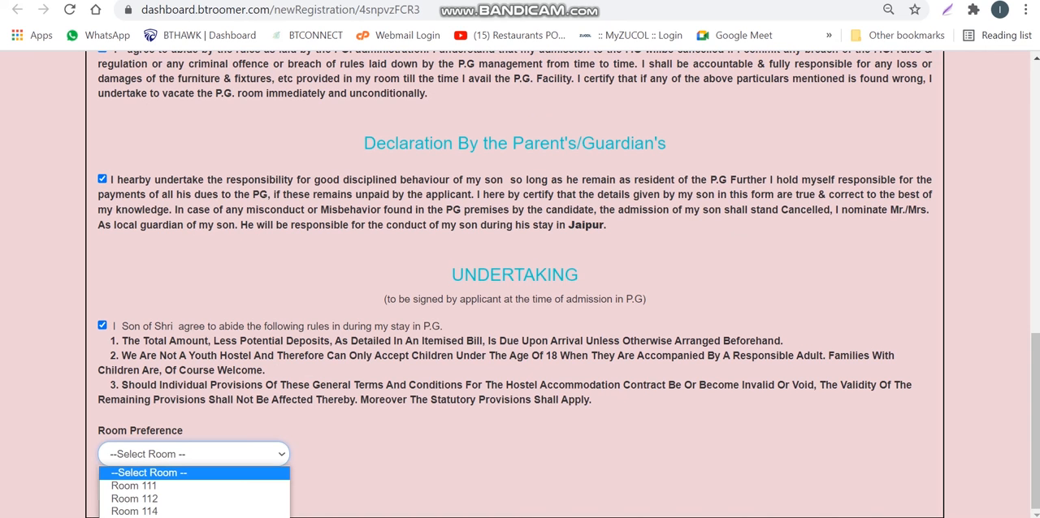
pyautogui.click(1035, 421)
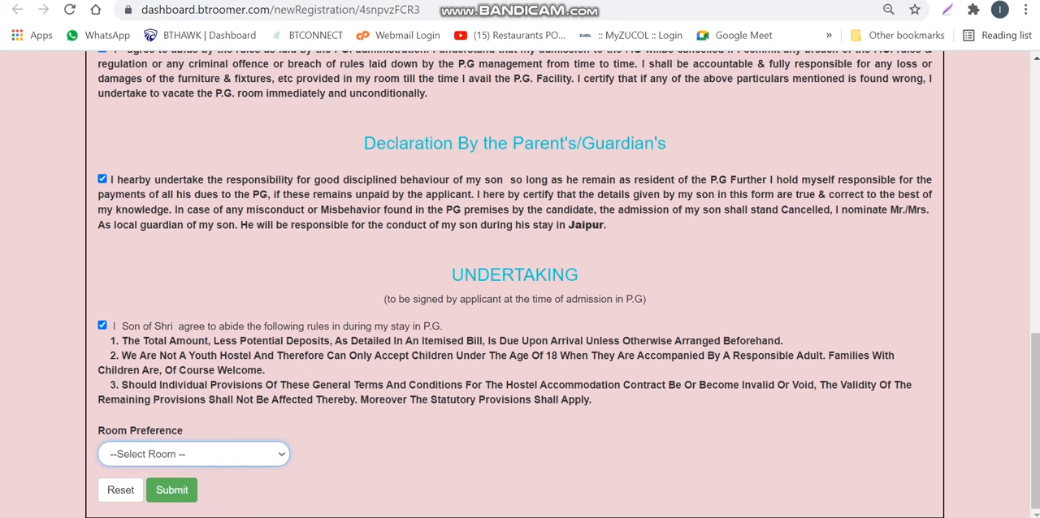
pyautogui.scroll(6, 515, 285)
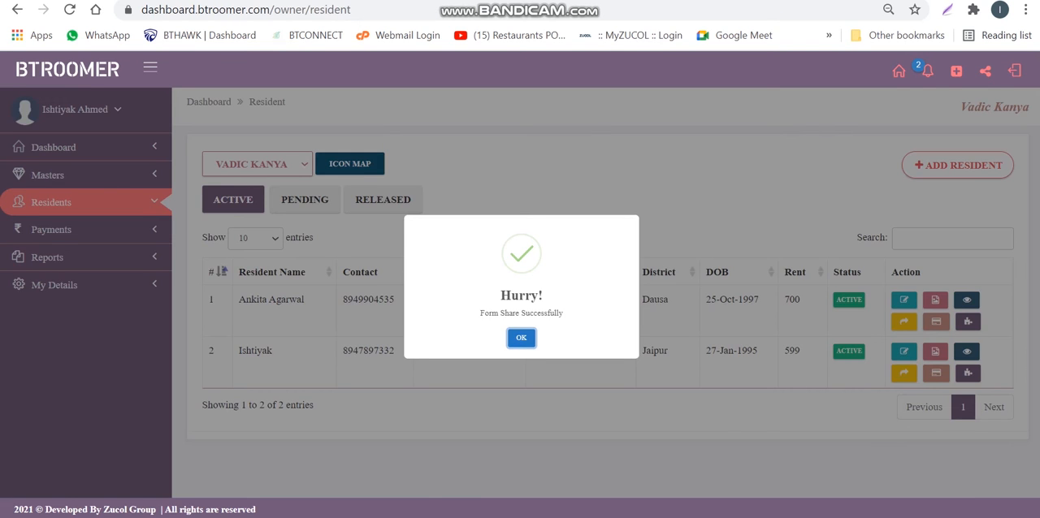
# Return to the owner dashboard, view the resident behind the Pending Request count, and close the Pending Resident pop-up
pyautogui.click(521, 337)
pyautogui.click(964, 71)
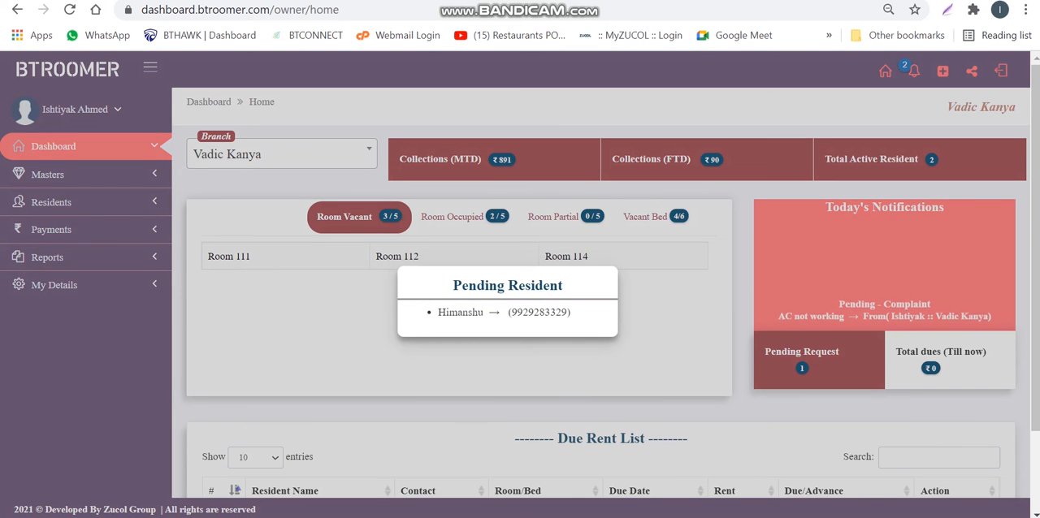
pyautogui.tripleClick(504, 313)
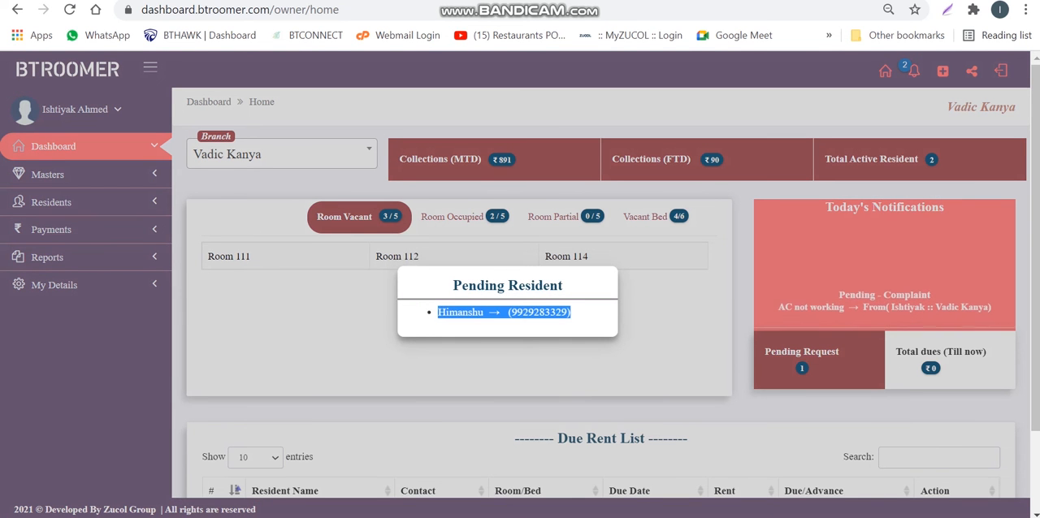
pyautogui.click(520, 375)
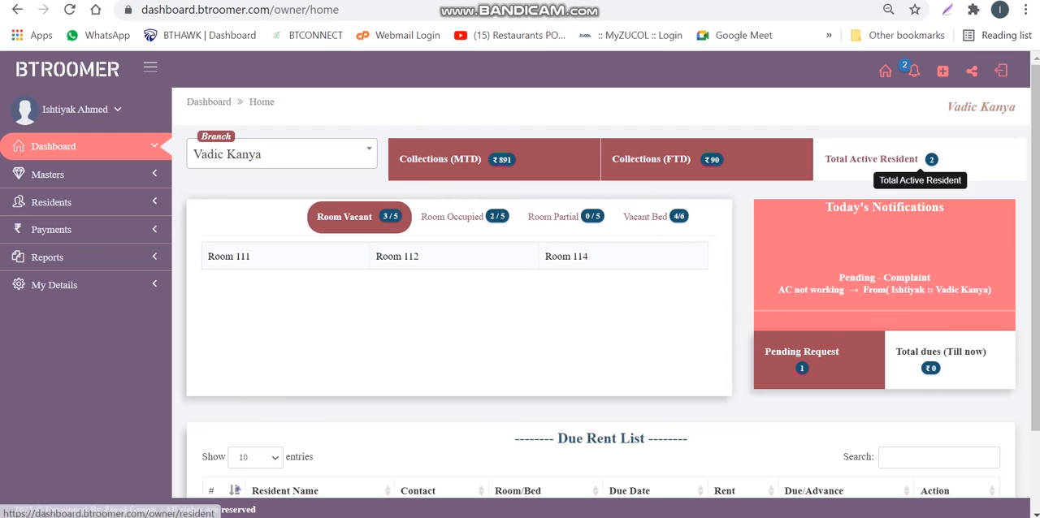
# Open the resident list, view the pending residents, and switch back to the active ones
pyautogui.click(52, 202)
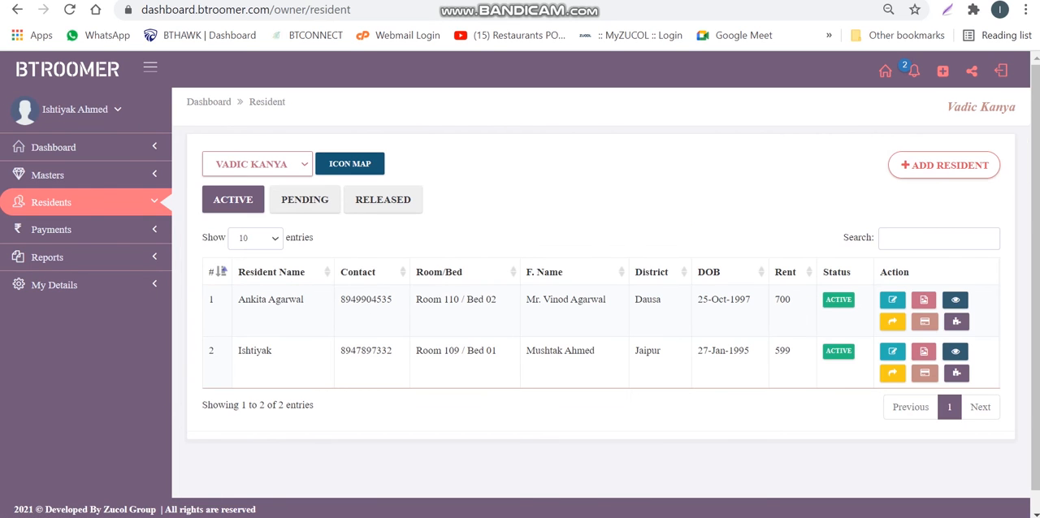
pyautogui.click(305, 200)
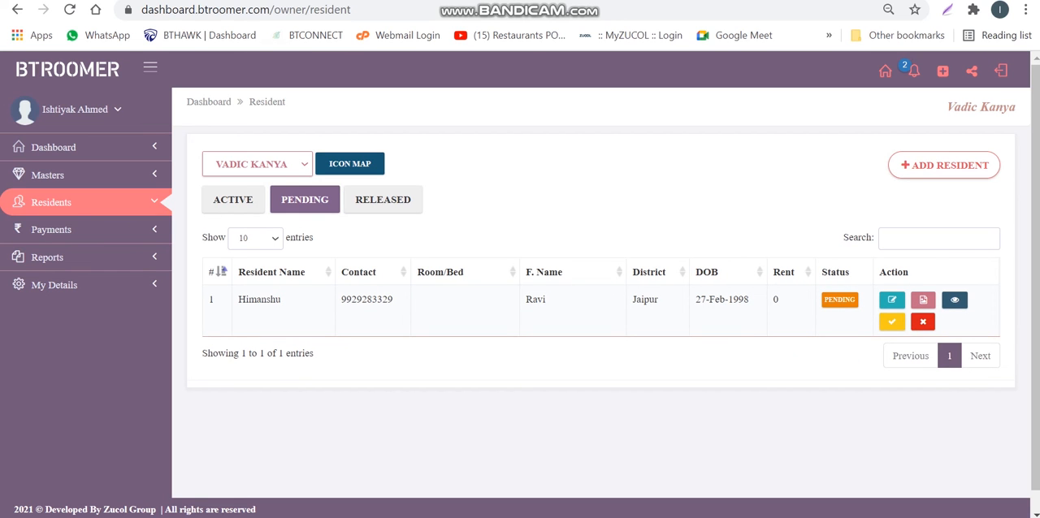
pyautogui.click(233, 200)
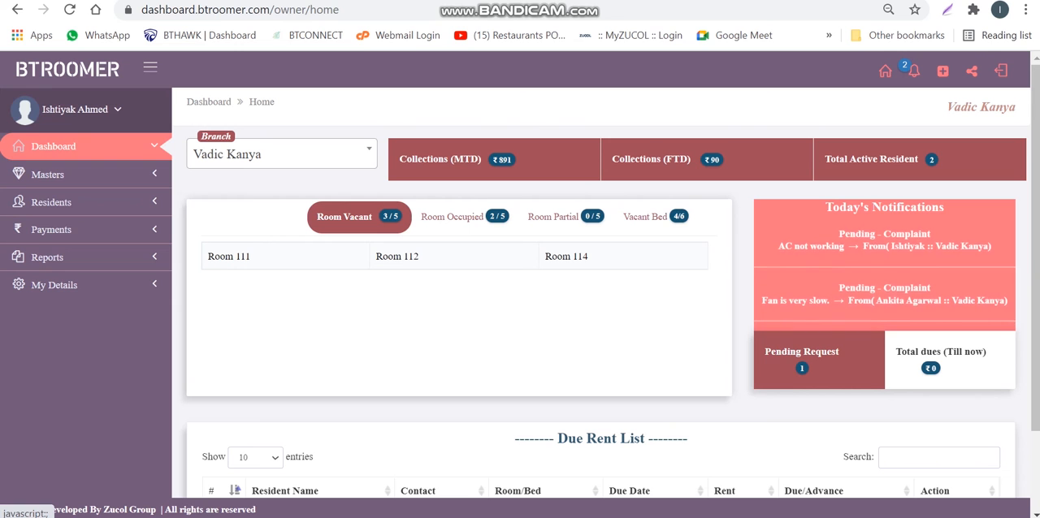
# Open the account Settings, review the Profile Details and Change Password forms, and return to the dashboard home page
pyautogui.click(82, 109)
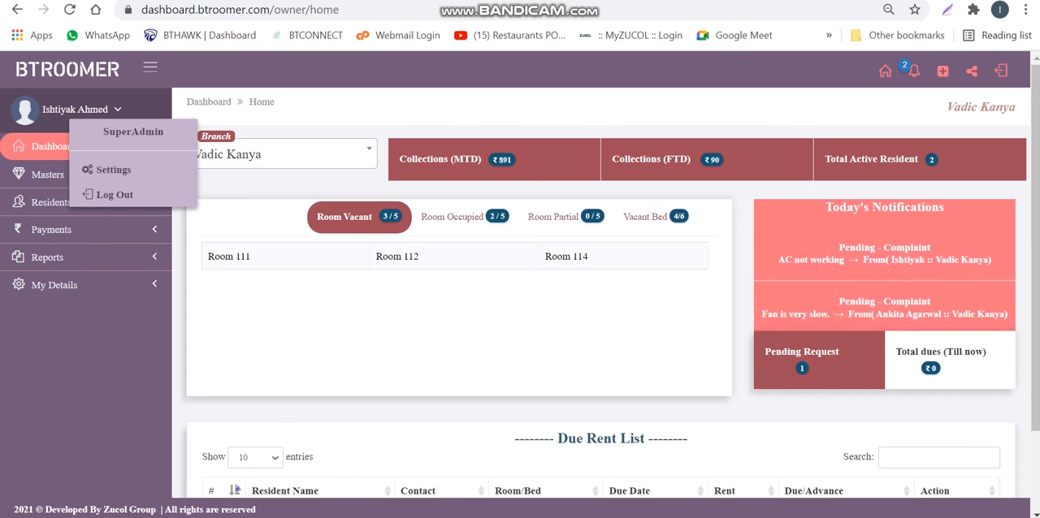
pyautogui.press('Escape')
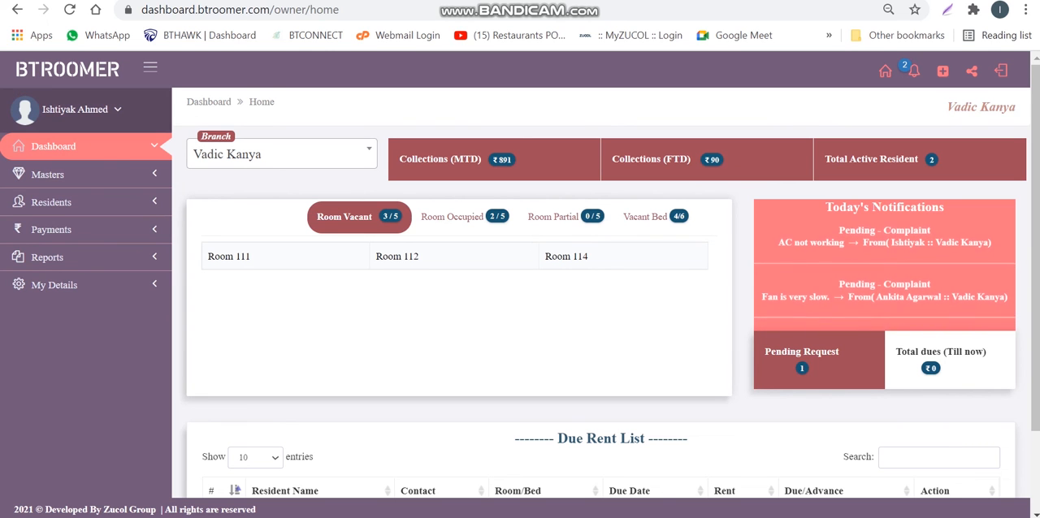
pyautogui.click(74, 109)
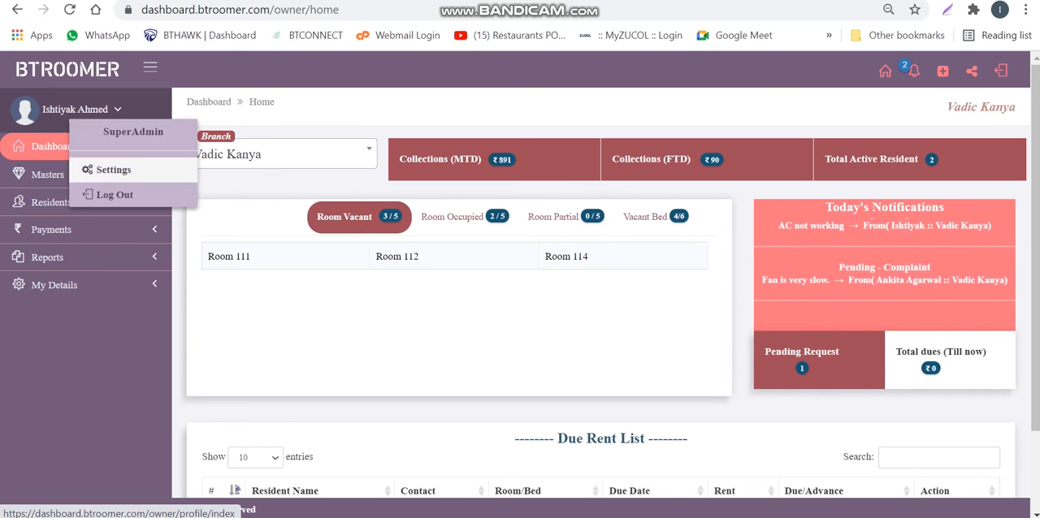
pyautogui.click(112, 170)
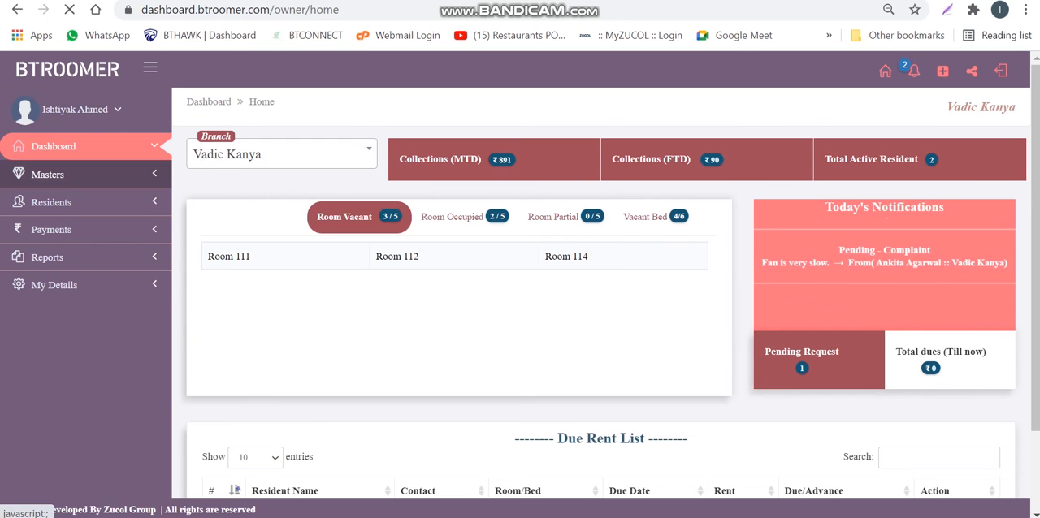
pyautogui.click(290, 247)
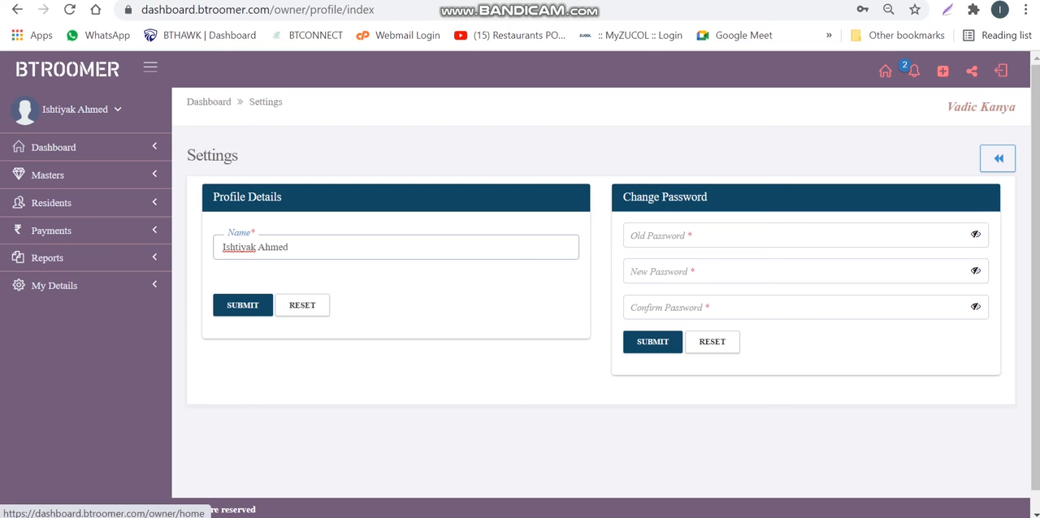
pyautogui.click(67, 70)
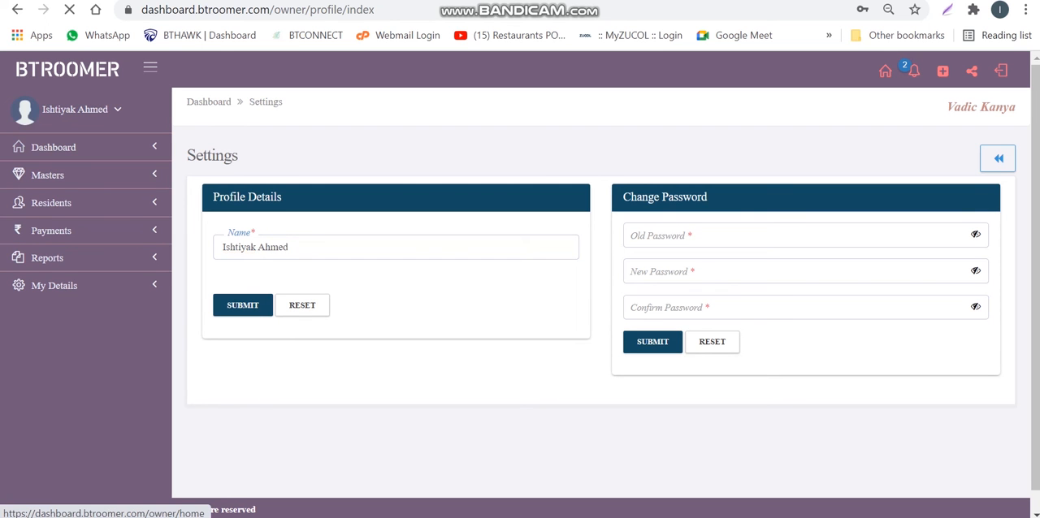
# Open the Branches master list, review the Add Branch form without saving, and check the address of Vadic Kanya 2
pyautogui.click(48, 174)
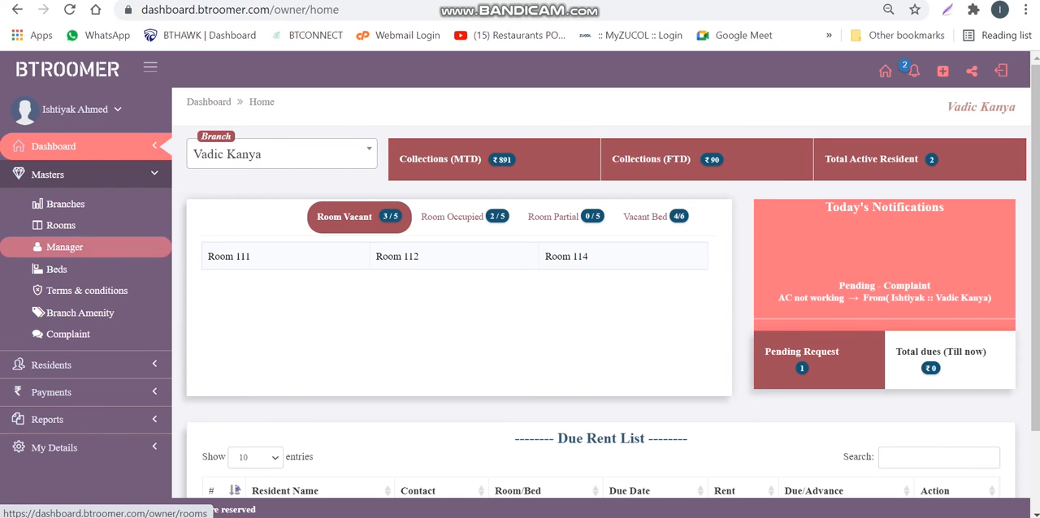
pyautogui.click(65, 204)
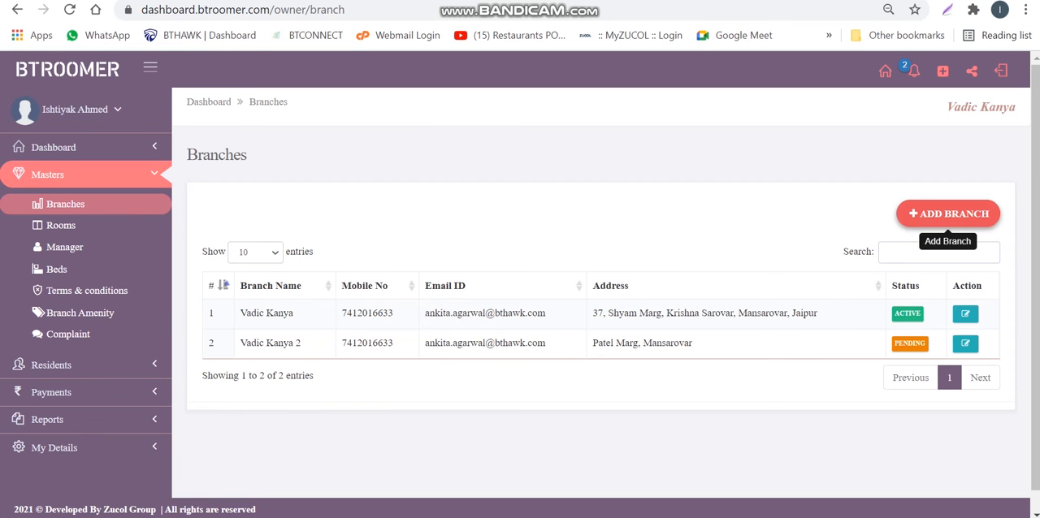
pyautogui.click(948, 214)
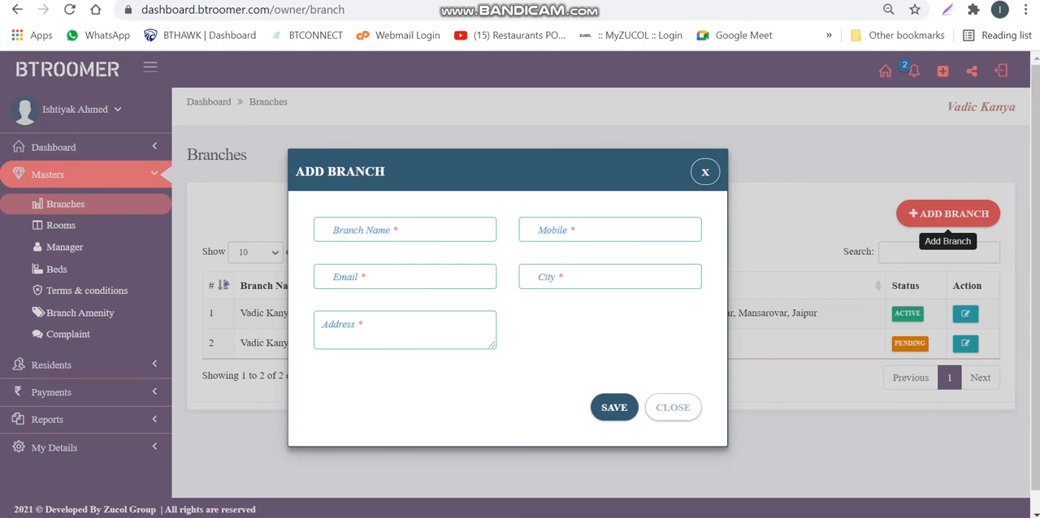
pyautogui.click(673, 407)
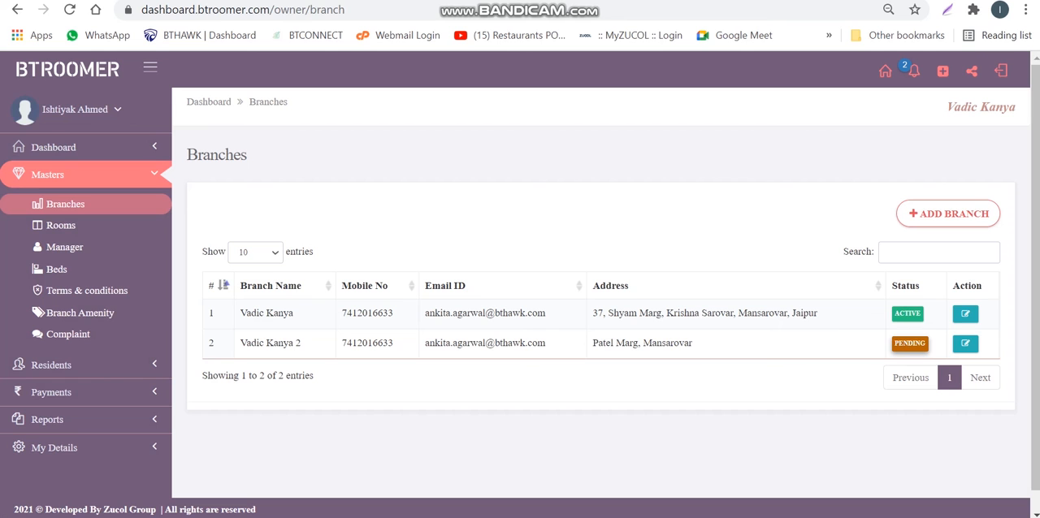
pyautogui.moveTo(592, 343); pyautogui.dragTo(696, 344)
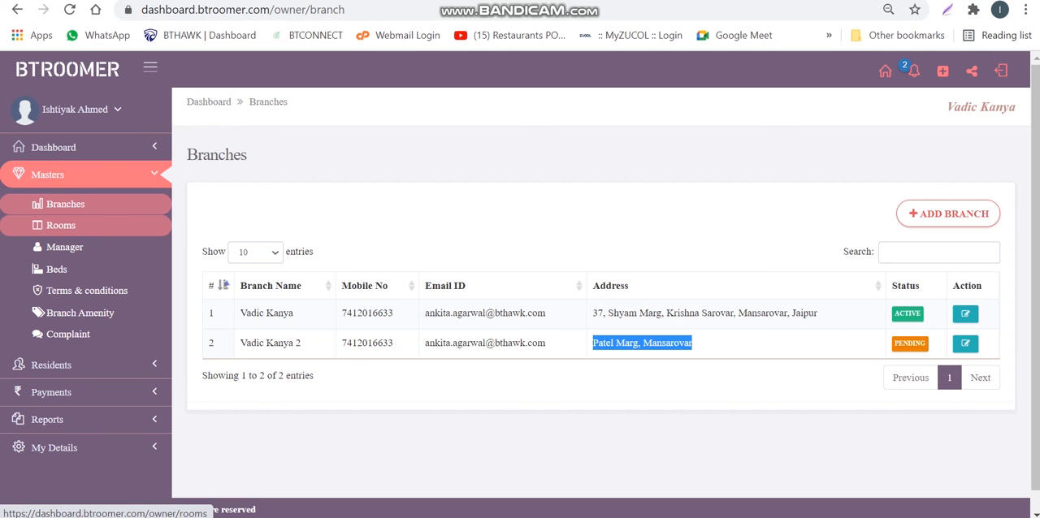
# Open the Rooms master list for Vadic Kanya and review each room's availability, amenities and status
pyautogui.click(60, 226)
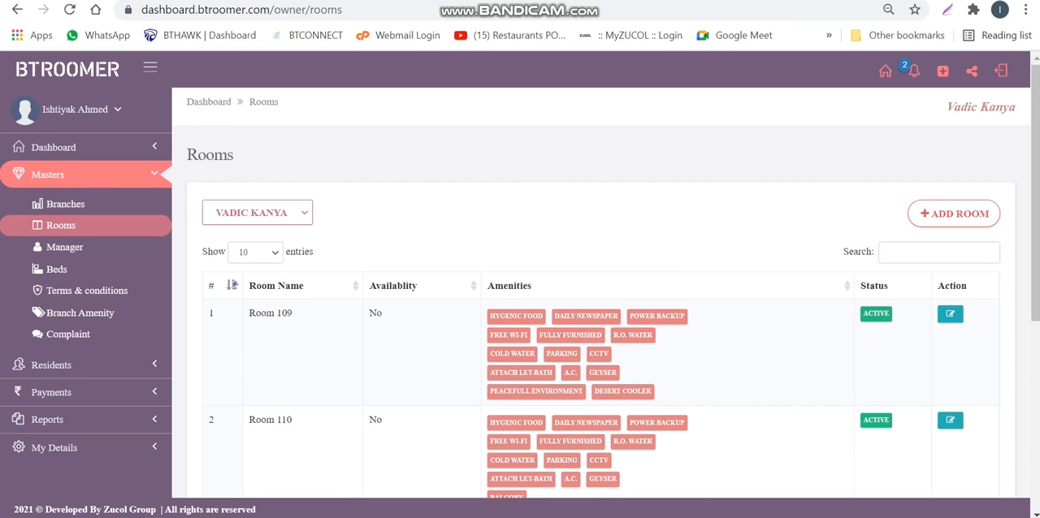
pyautogui.scroll(-4, 601, 293)
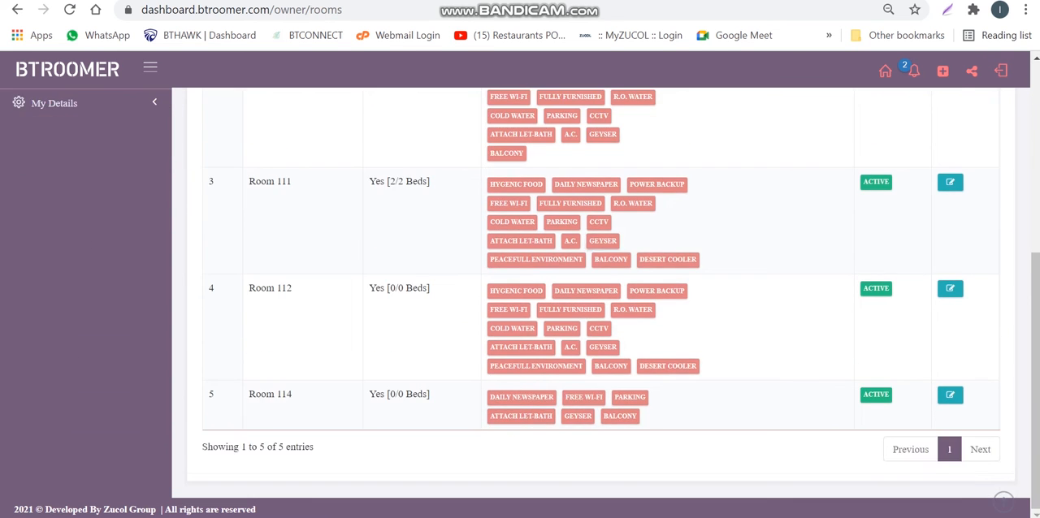
# Look over the branch selector and the room list for Vadic Kanya
pyautogui.scroll(2, 601, 293)
pyautogui.scroll(2, 601, 293)
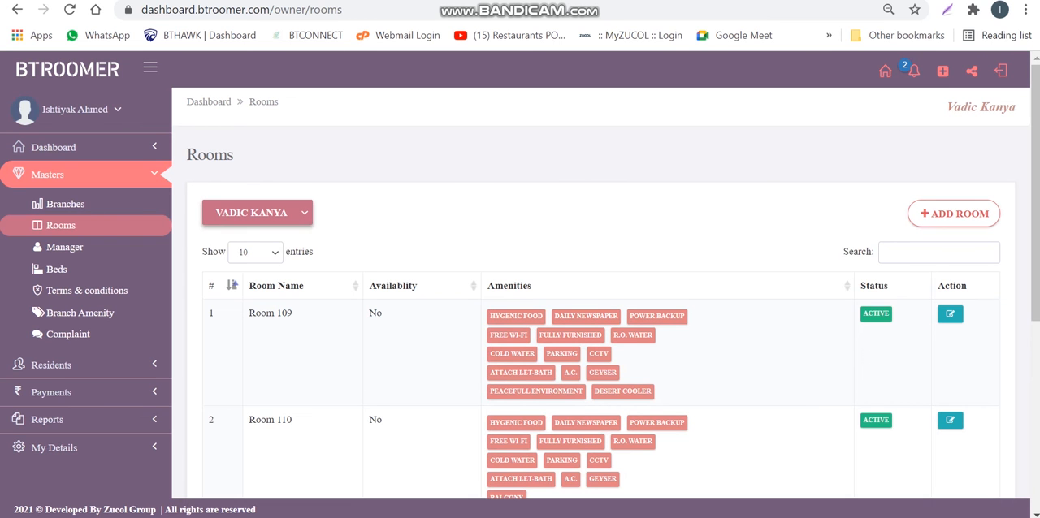
pyautogui.click(257, 212)
pyautogui.click(257, 213)
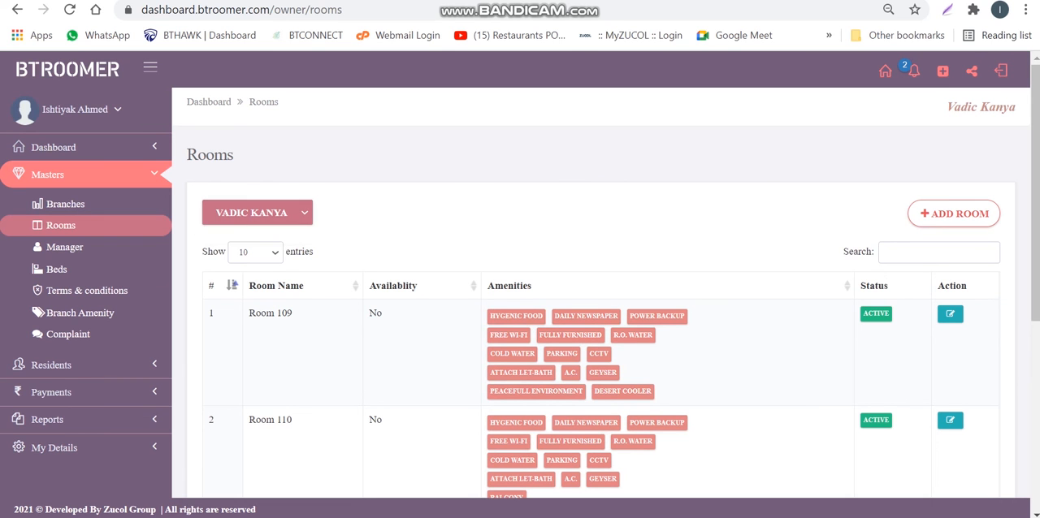
pyautogui.click(257, 213)
pyautogui.click(257, 213)
pyautogui.scroll(-4, 953, 220)
pyautogui.scroll(4, 953, 219)
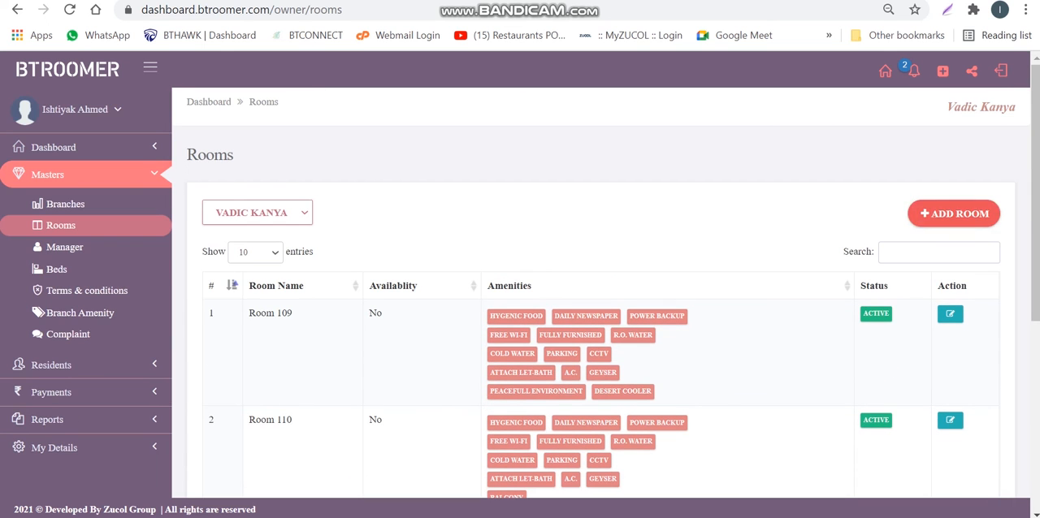
pyautogui.click(954, 214)
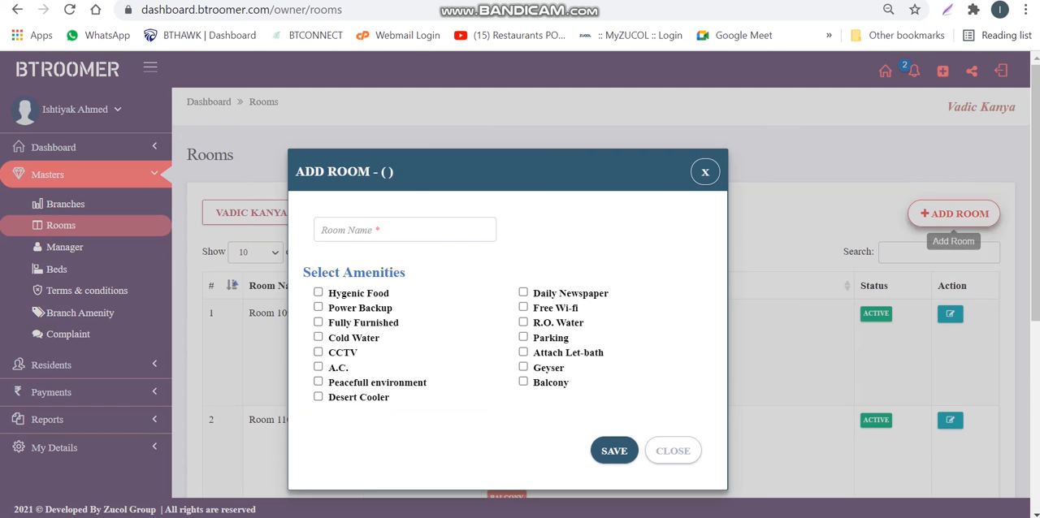
pyautogui.click(404, 230)
pyautogui.write('Room')
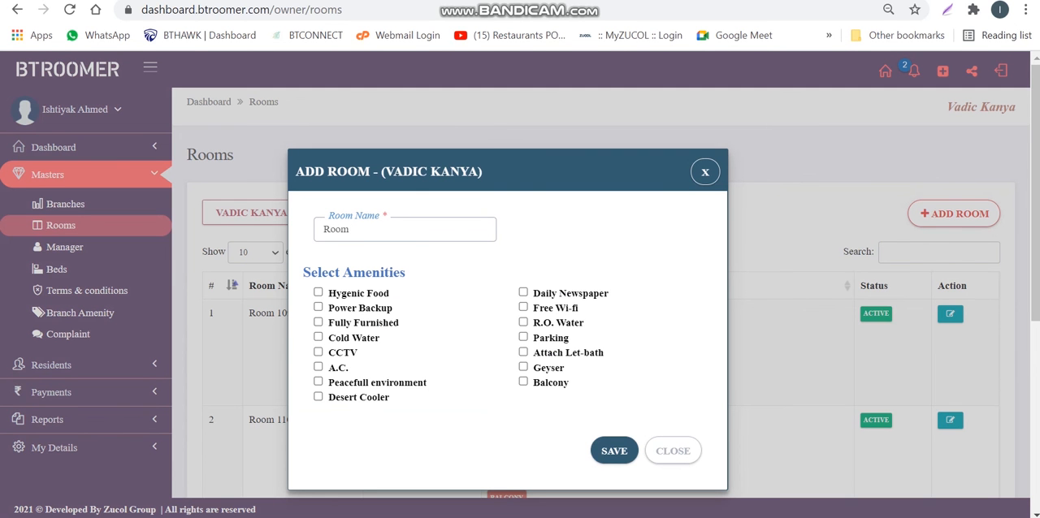
pyautogui.write(' 045')
# Assign the Hygenic Food, A.C., Desert Cooler, Free Wi-fi, Parking, Geyser and Balcony amenities to the new room
pyautogui.click(319, 293)
pyautogui.click(319, 293)
pyautogui.click(318, 292)
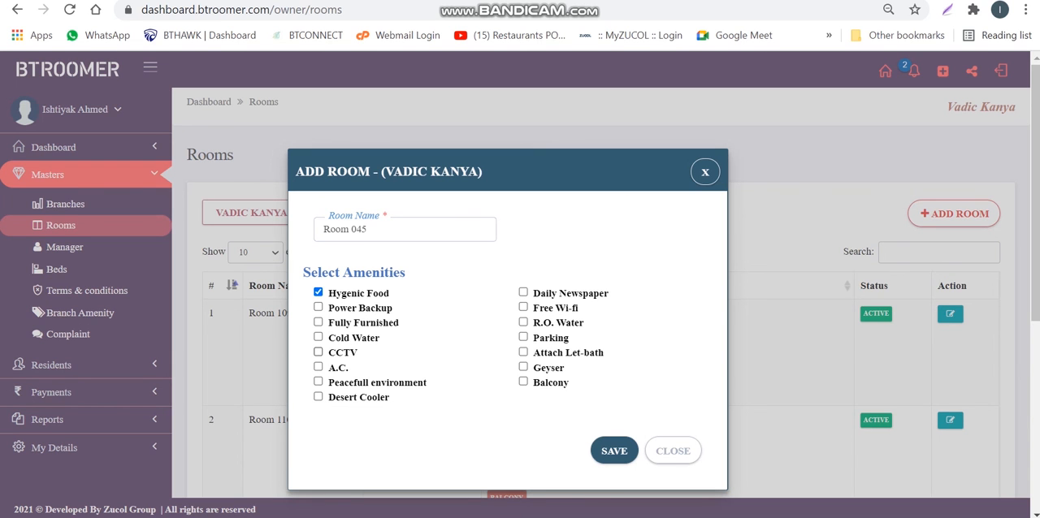
pyautogui.click(319, 367)
pyautogui.click(318, 396)
pyautogui.click(523, 307)
pyautogui.click(523, 337)
pyautogui.click(523, 367)
pyautogui.click(523, 382)
# Save Room 045 and check its entry in the Rooms list
pyautogui.click(615, 451)
pyautogui.click(520, 339)
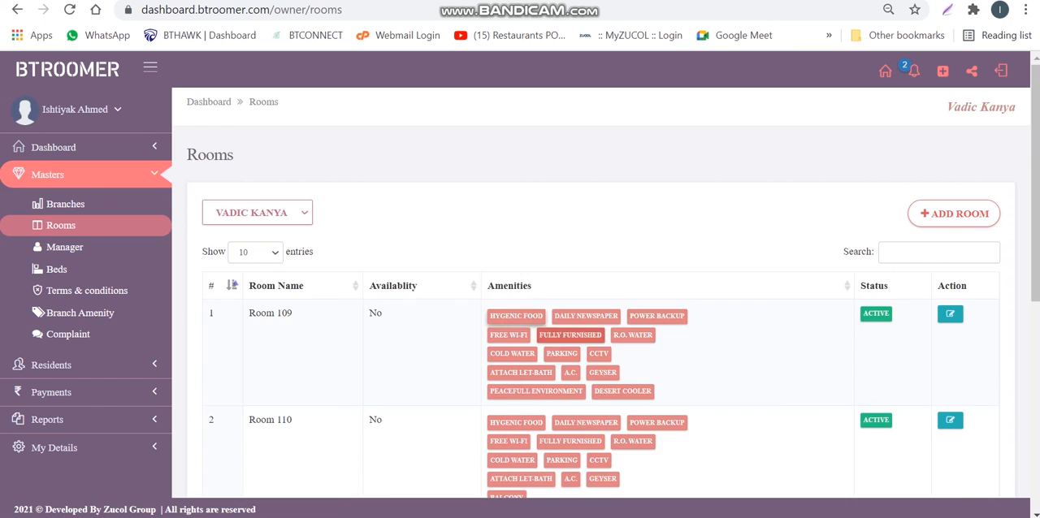
pyautogui.scroll(-5, 516, 318)
pyautogui.moveTo(249, 376); pyautogui.dragTo(431, 375)
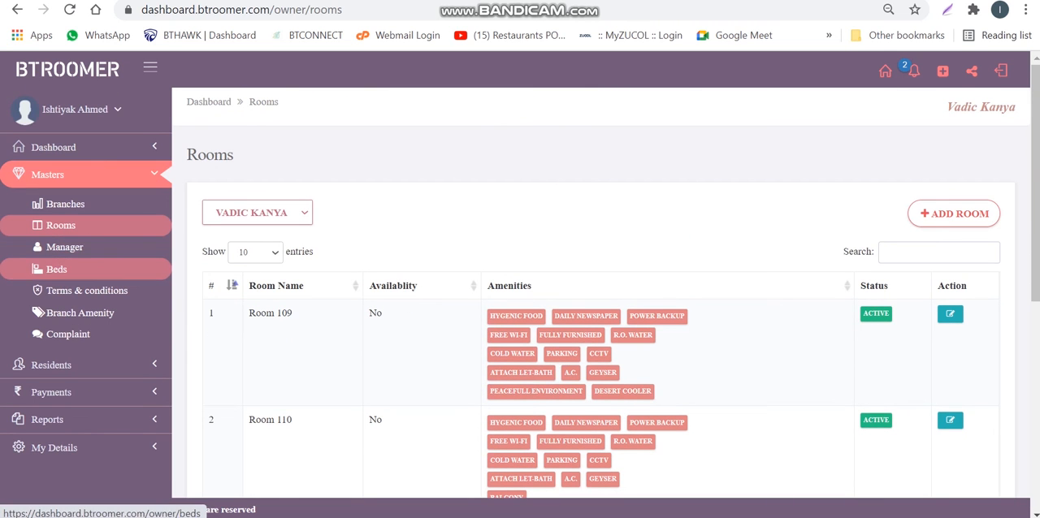
# Open the Manager master list, review the Add Manager form with its password revealed without saving, and check the managers' e-mails
pyautogui.click(64, 247)
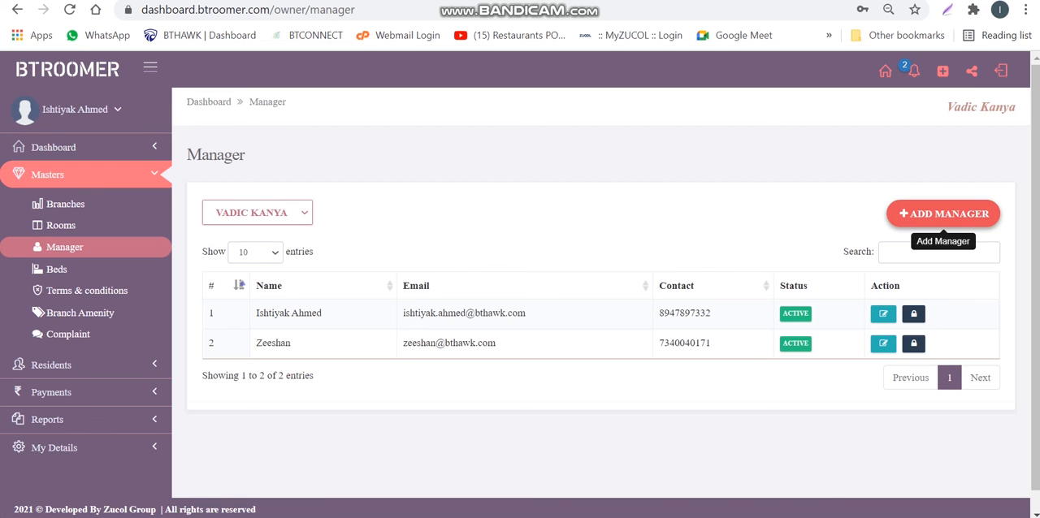
pyautogui.click(942, 215)
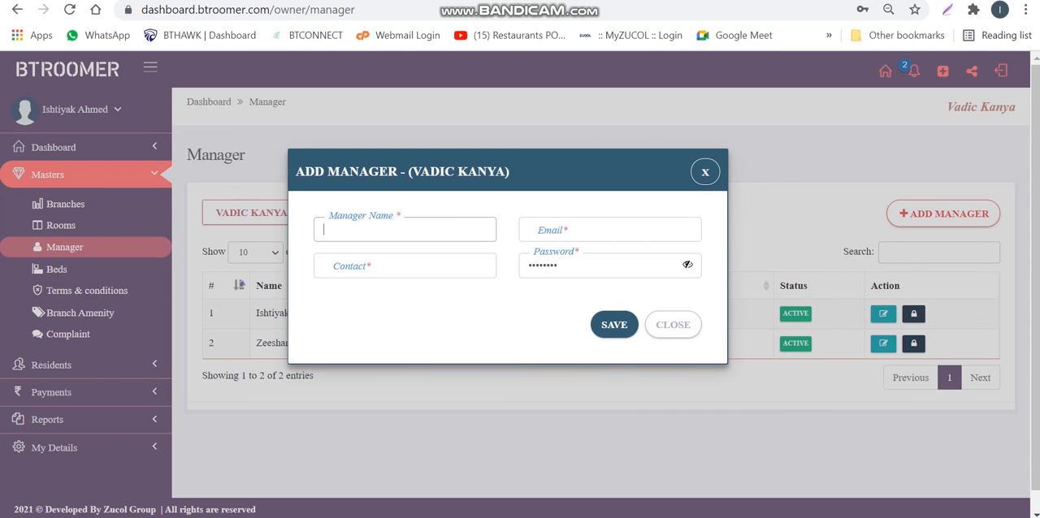
pyautogui.click(688, 265)
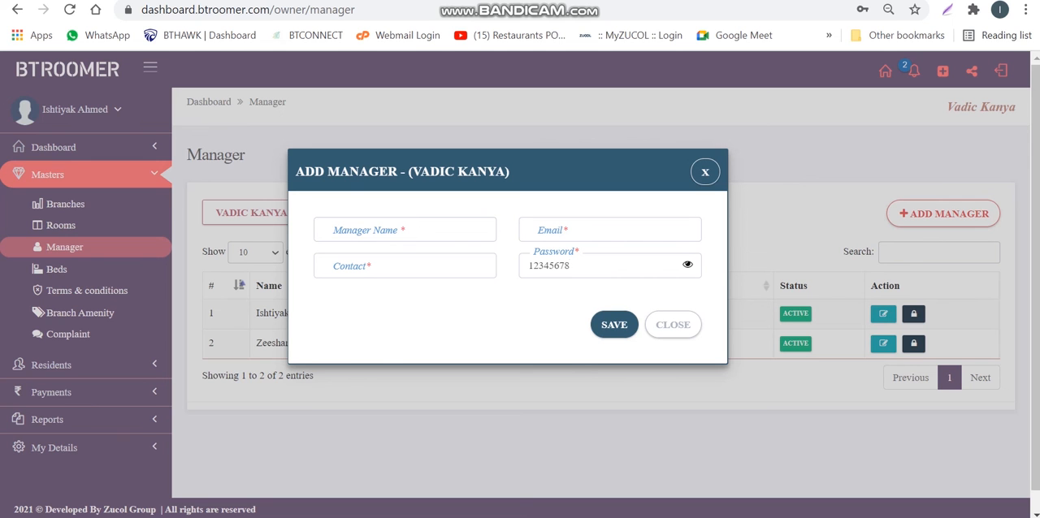
pyautogui.doubleClick(550, 265)
pyautogui.click(673, 325)
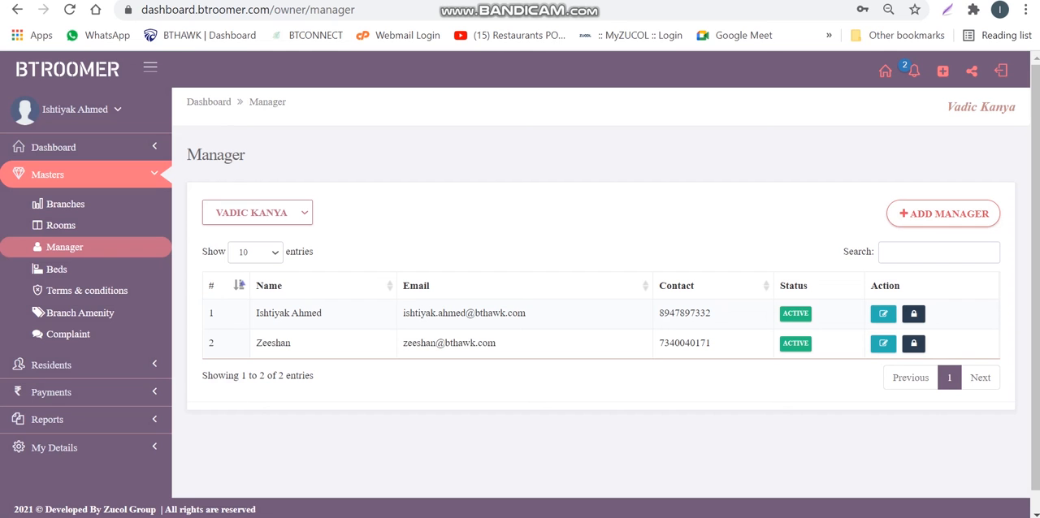
pyautogui.tripleClick(464, 313)
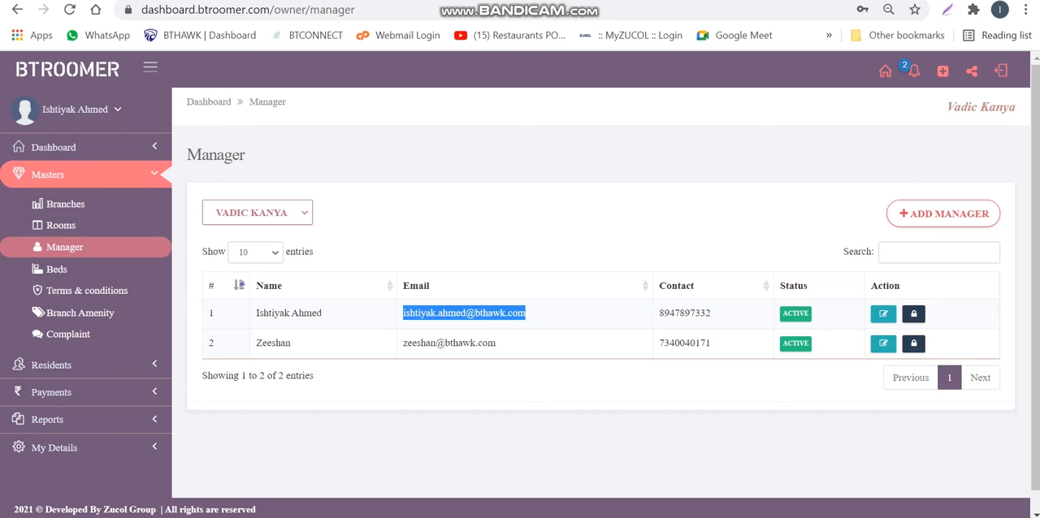
pyautogui.tripleClick(460, 343)
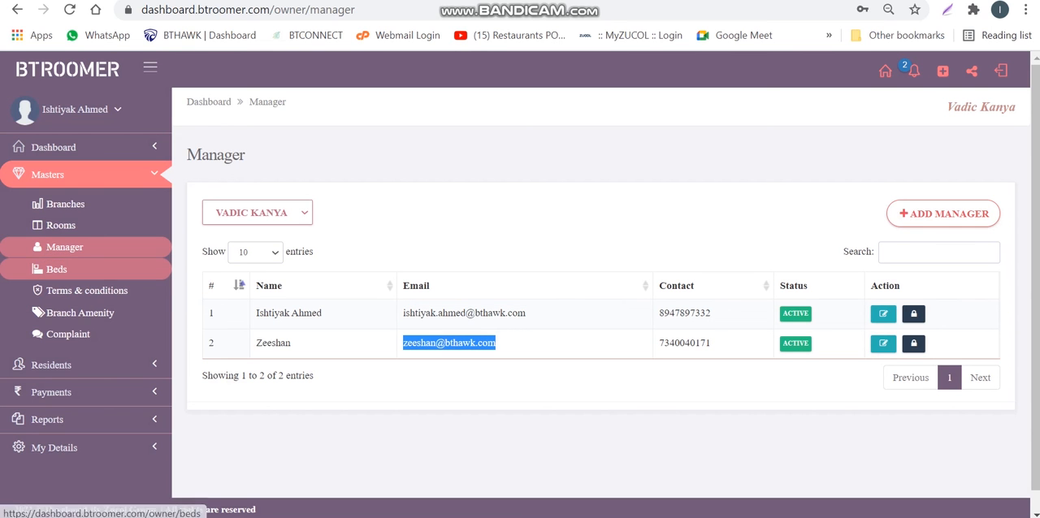
# Open the Beds master and add Bed 008 to Room 111 with a tariff of 499
pyautogui.click(56, 268)
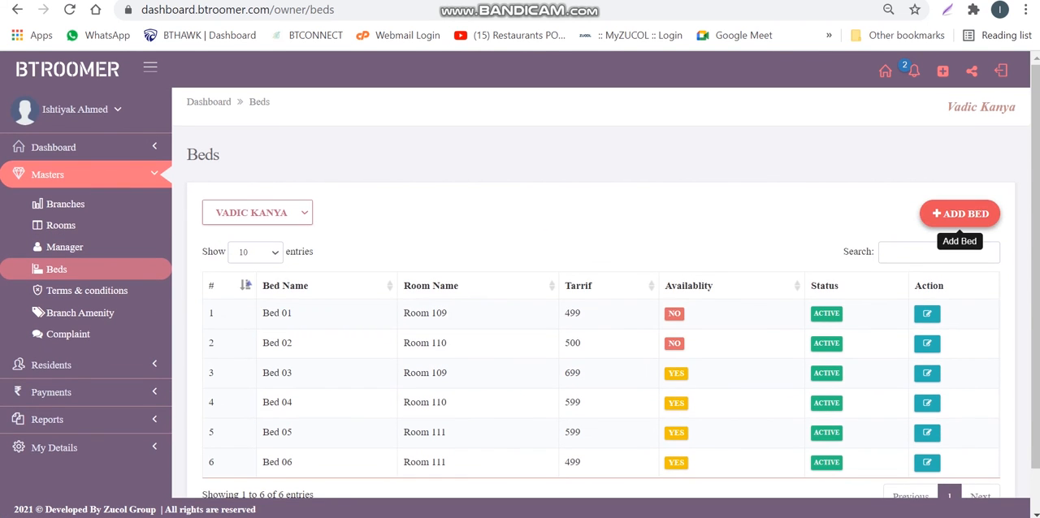
pyautogui.click(959, 214)
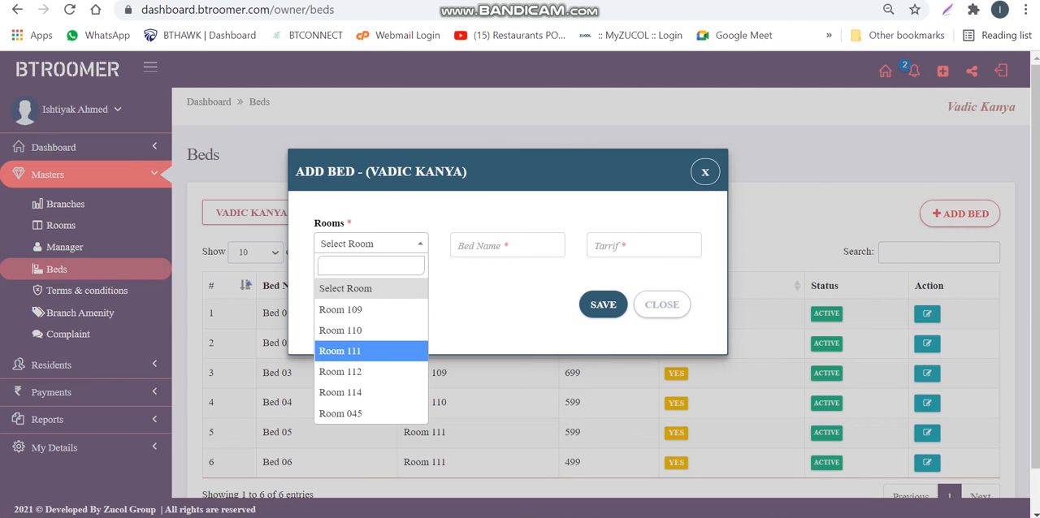
pyautogui.click(339, 351)
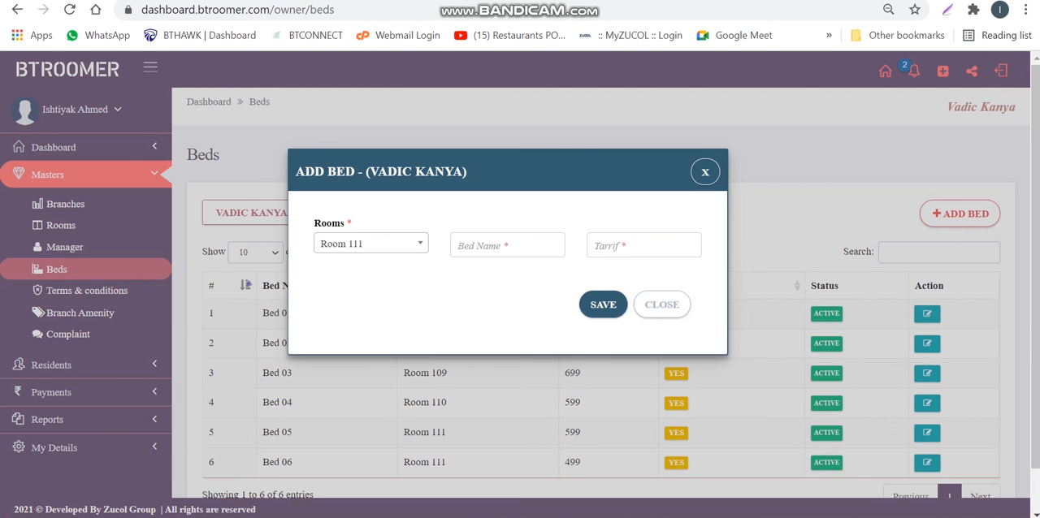
pyautogui.click(502, 245)
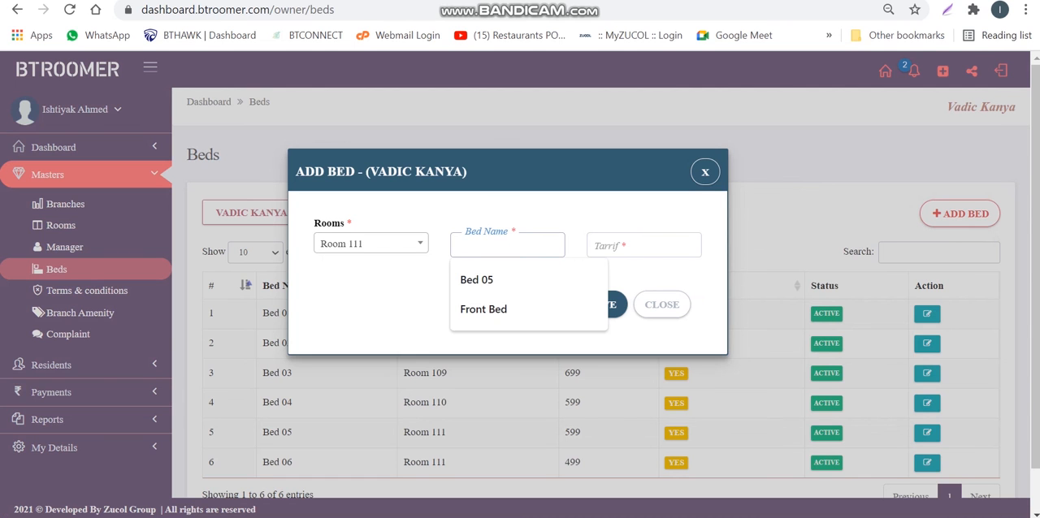
pyautogui.write('Bed')
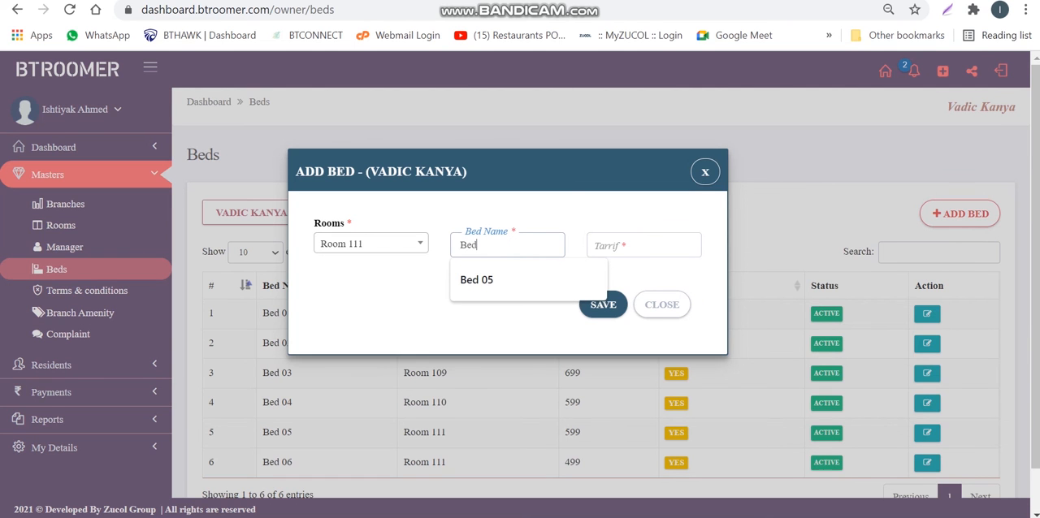
pyautogui.write(' 008')
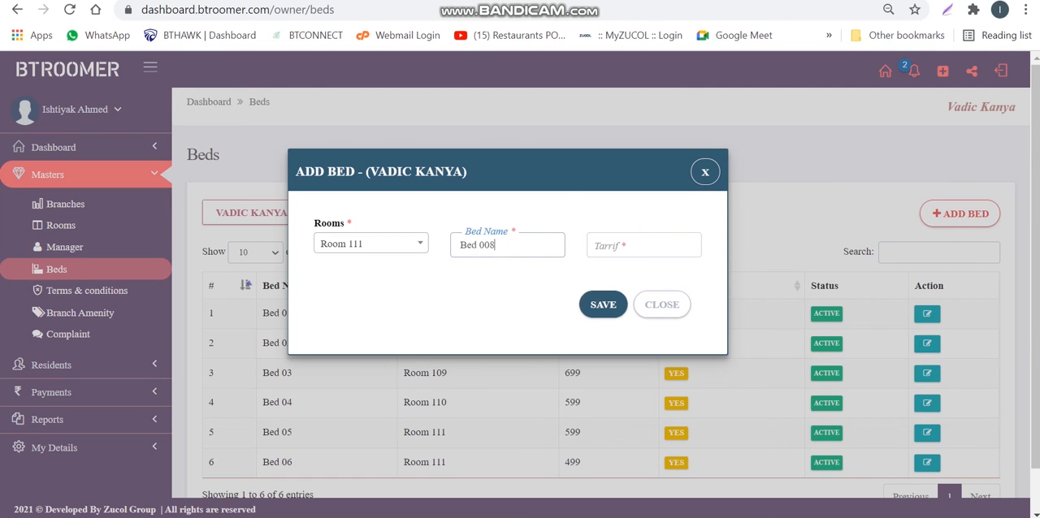
pyautogui.press('Tab')
pyautogui.press('Down')
pyautogui.press('Return')
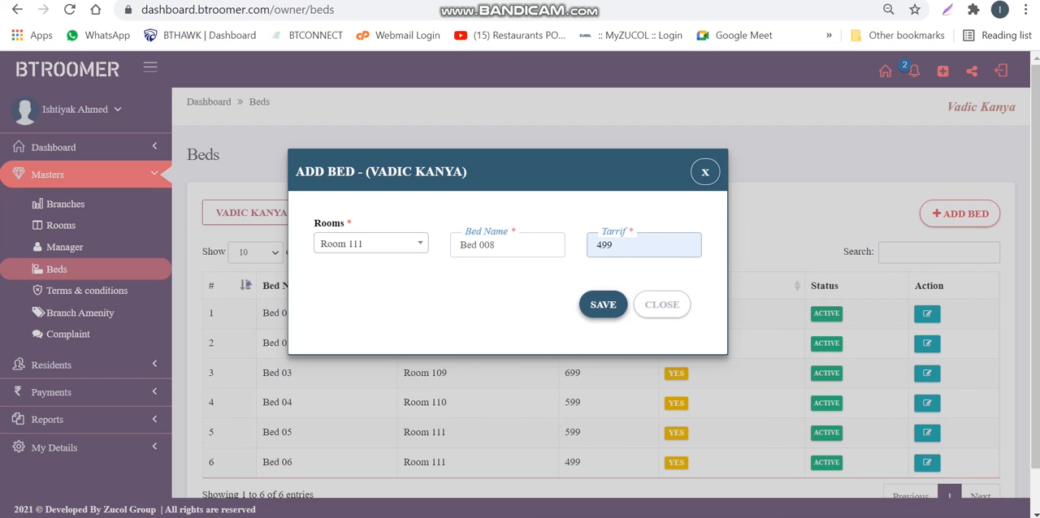
pyautogui.click(602, 305)
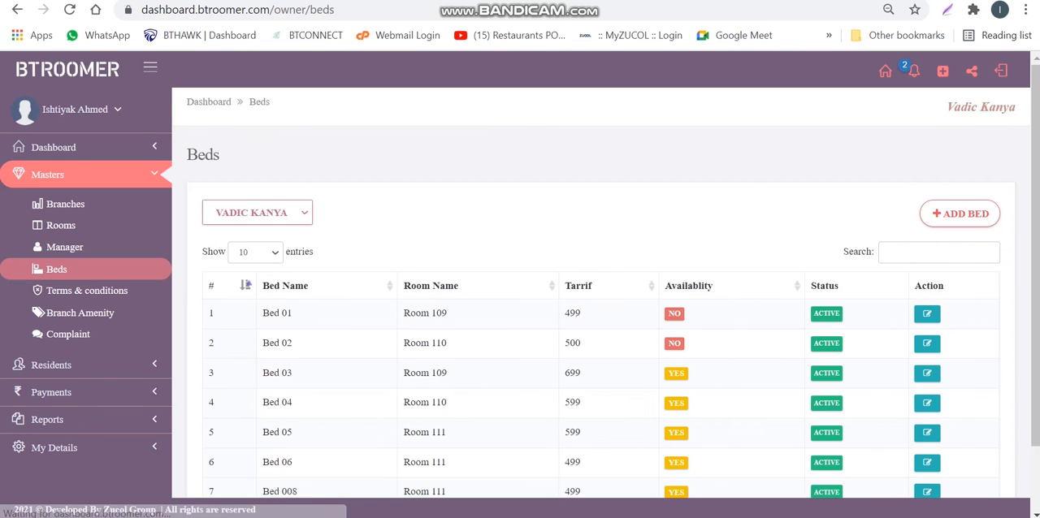
# Check the name, tariff and room of the newly added Bed 008 in the Beds list
pyautogui.scroll(-1, 602, 325)
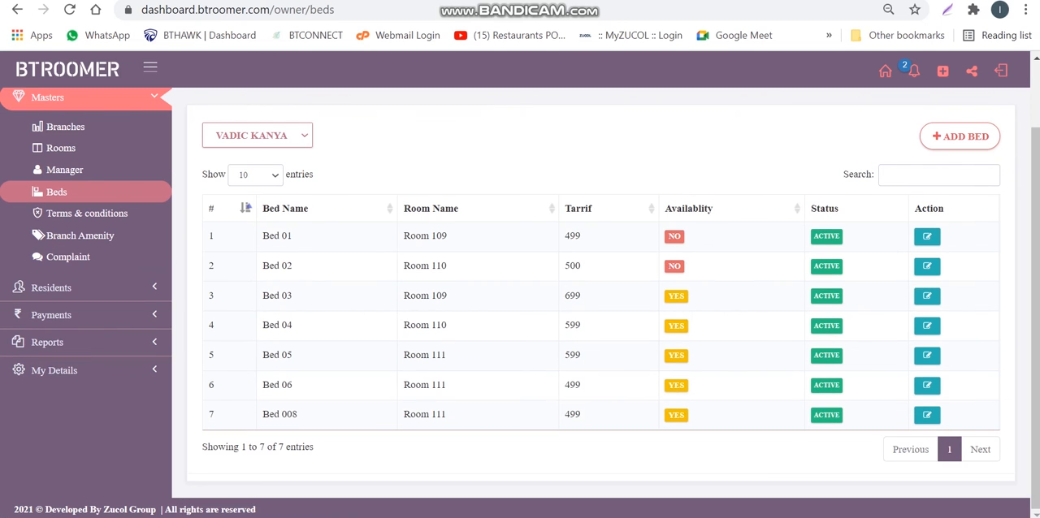
pyautogui.moveTo(262, 415); pyautogui.dragTo(298, 415)
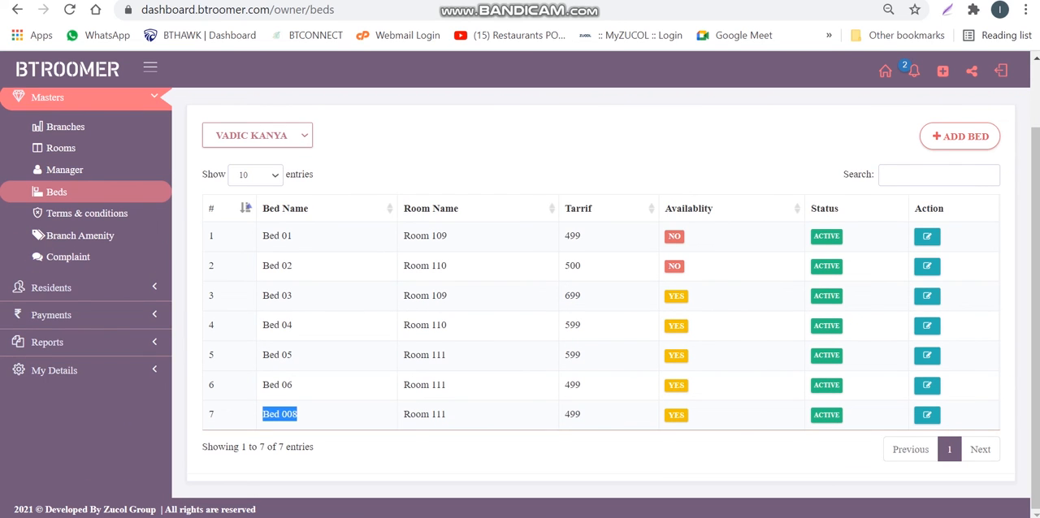
pyautogui.doubleClick(572, 414)
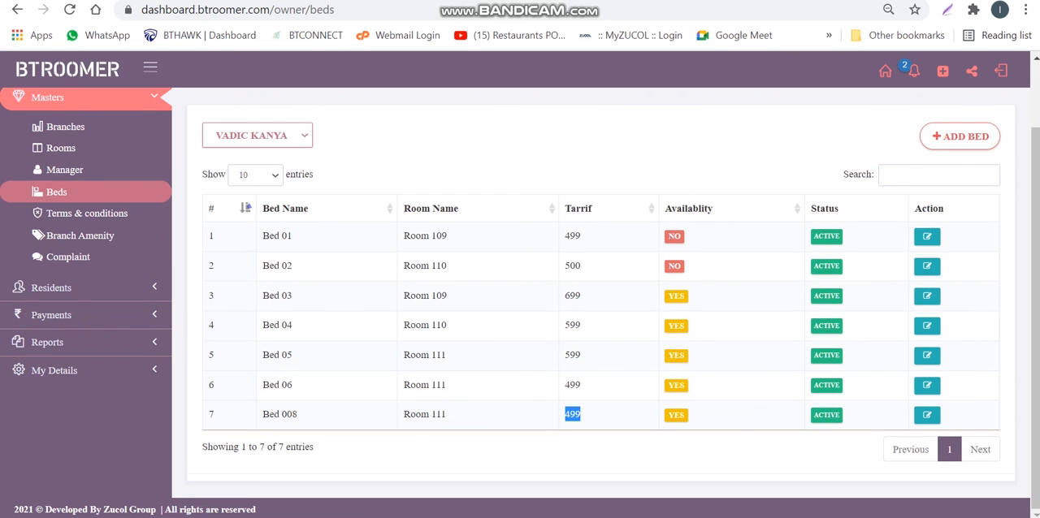
pyautogui.tripleClick(418, 415)
pyautogui.scroll(1, 424, 414)
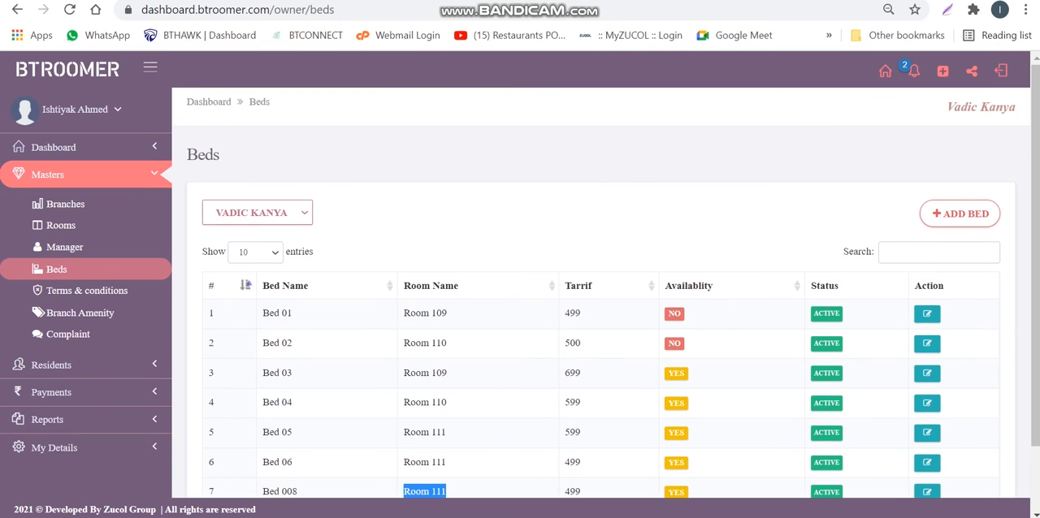
pyautogui.scroll(-1, 425, 414)
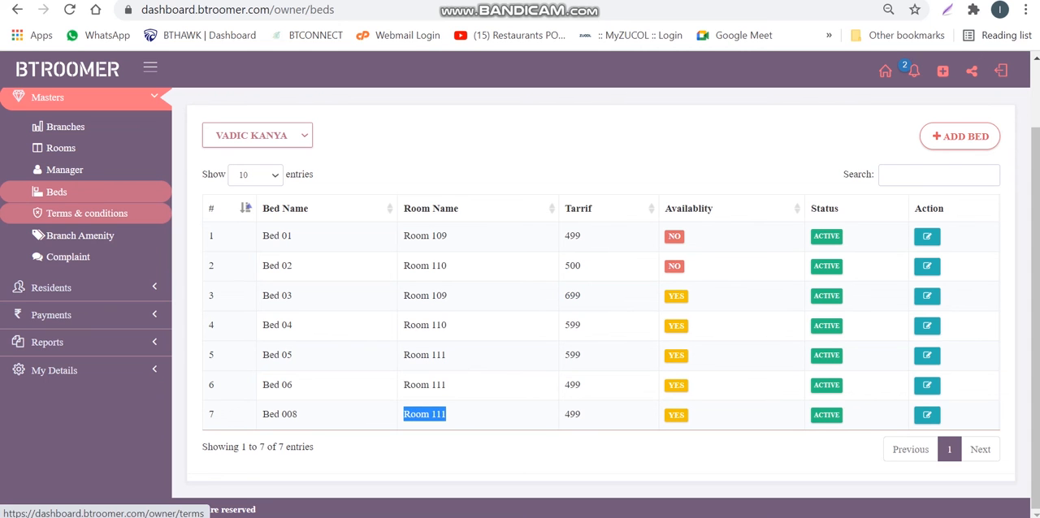
# Open the Terms & Conditions master for Vadic Kanya and review the Add Term & Condition form without saving
pyautogui.click(87, 213)
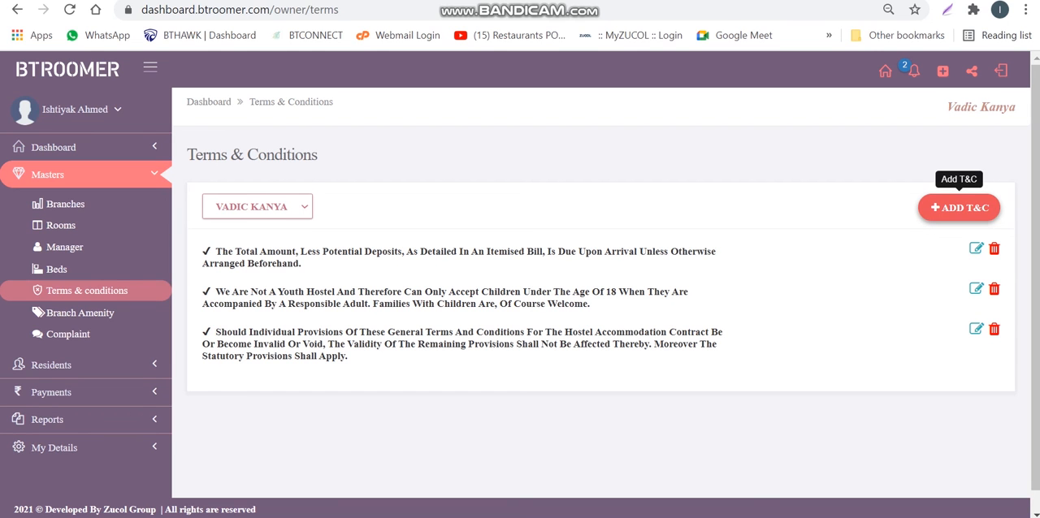
pyautogui.click(959, 208)
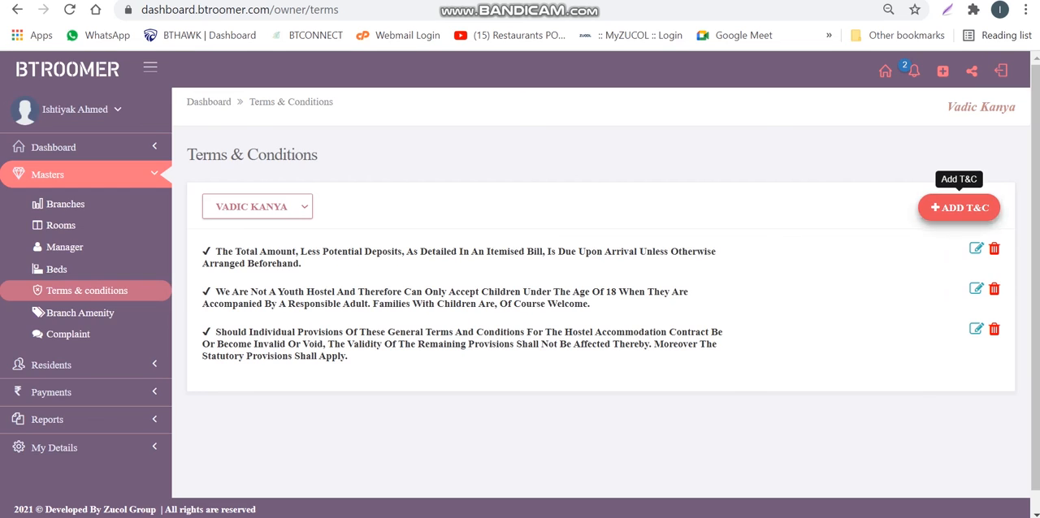
pyautogui.click(323, 230)
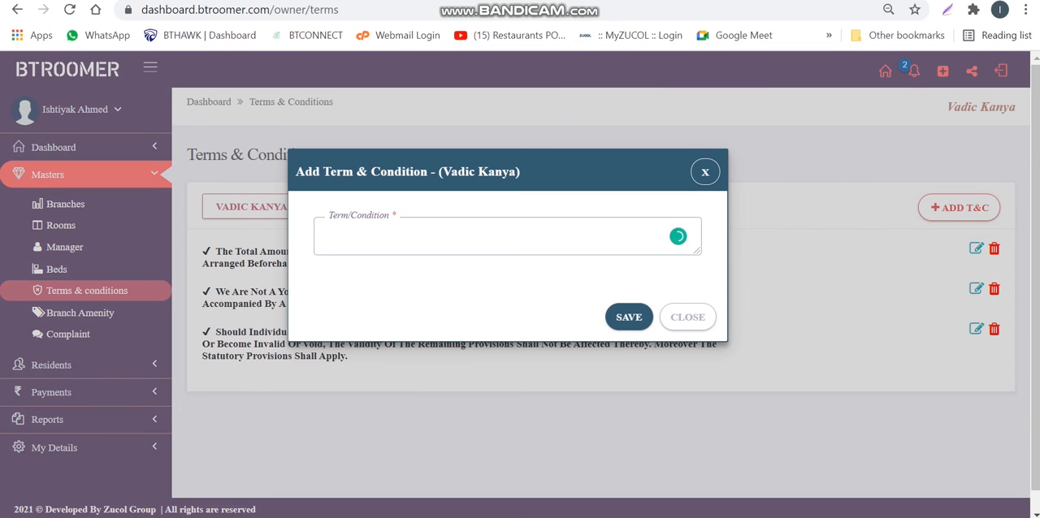
pyautogui.click(687, 316)
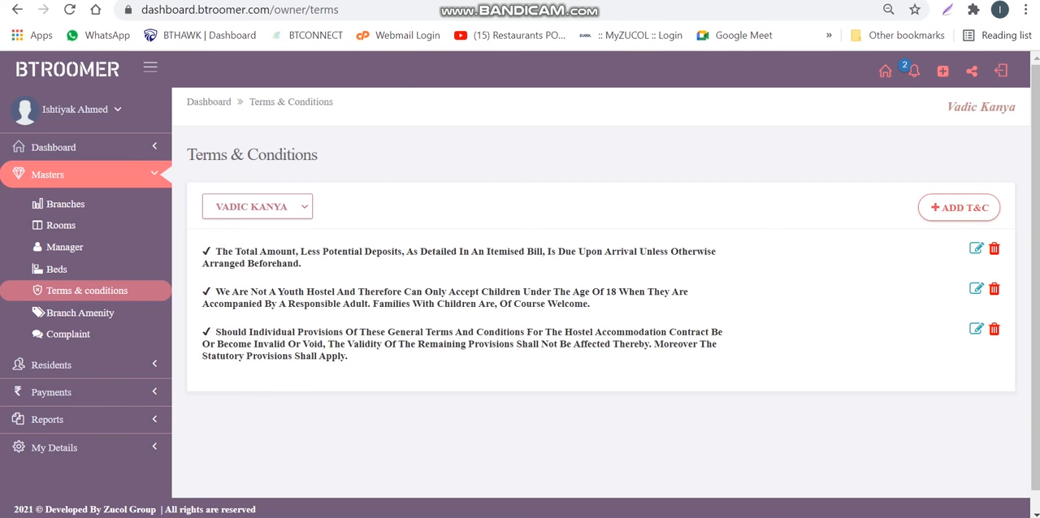
# Copy the third condition's ending, from "The Validity Of The Remaining Provisions" onward, and save it as a new term for Vadic Kanya
pyautogui.moveTo(329, 344); pyautogui.dragTo(348, 358)
pyautogui.hotkey('ctrl', 'c')
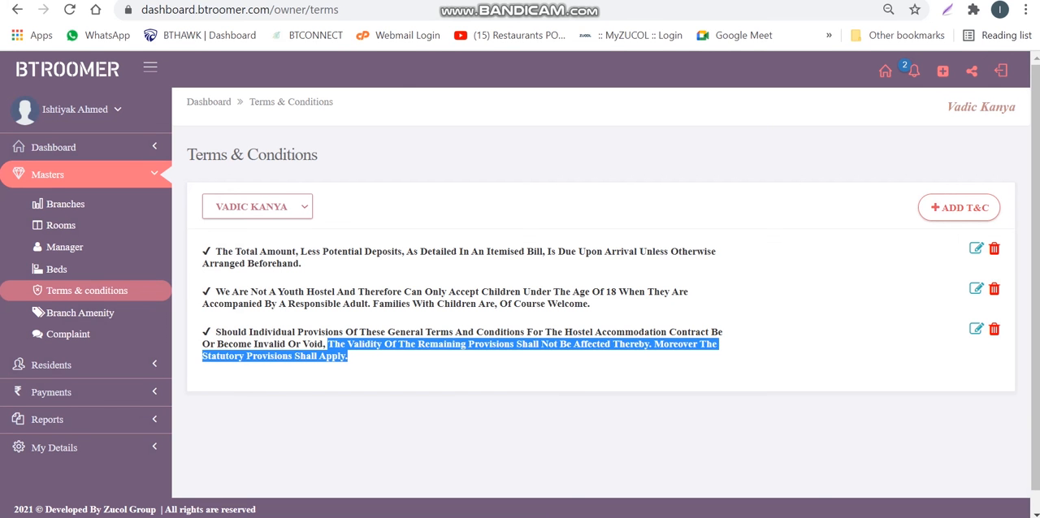
pyautogui.click(959, 208)
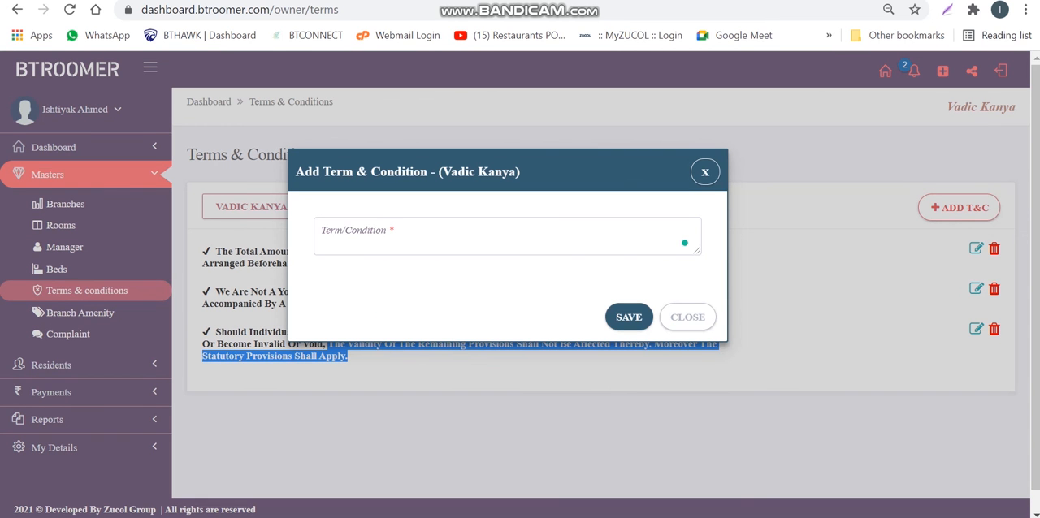
pyautogui.click(503, 236)
pyautogui.hotkey('ctrl', 'v')
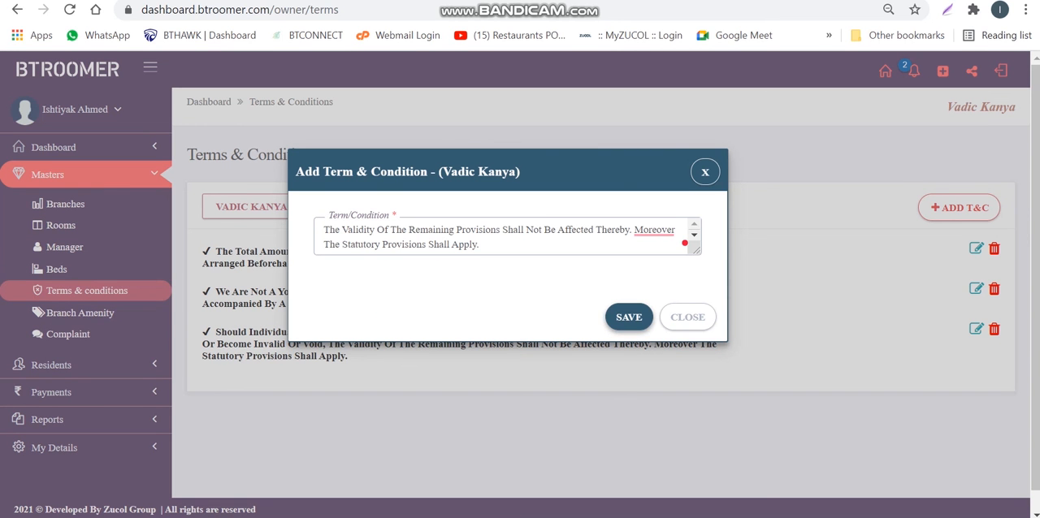
pyautogui.click(629, 318)
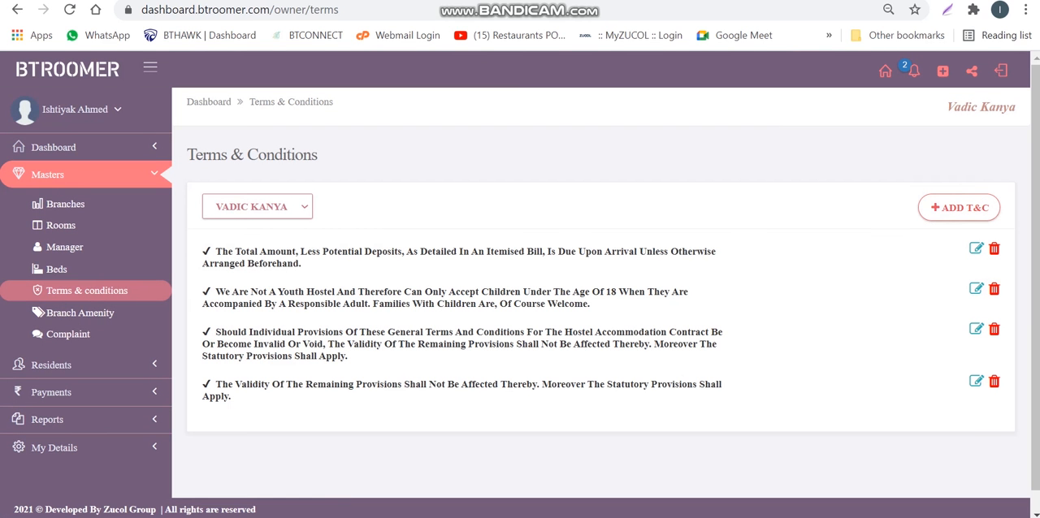
# Review the four listed terms for Vadic Kanya and the branch choices on the Terms & Conditions page
pyautogui.tripleClick(228, 397)
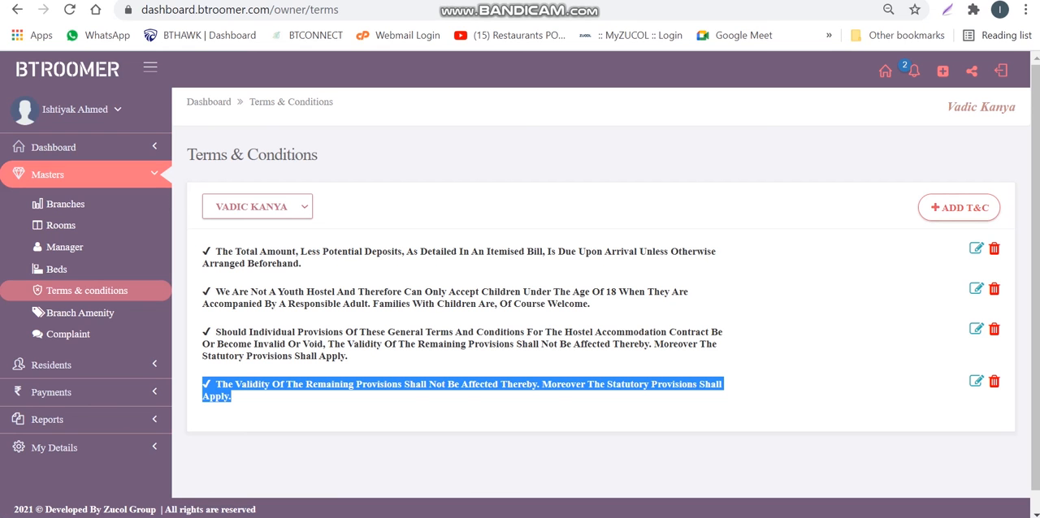
pyautogui.click(258, 207)
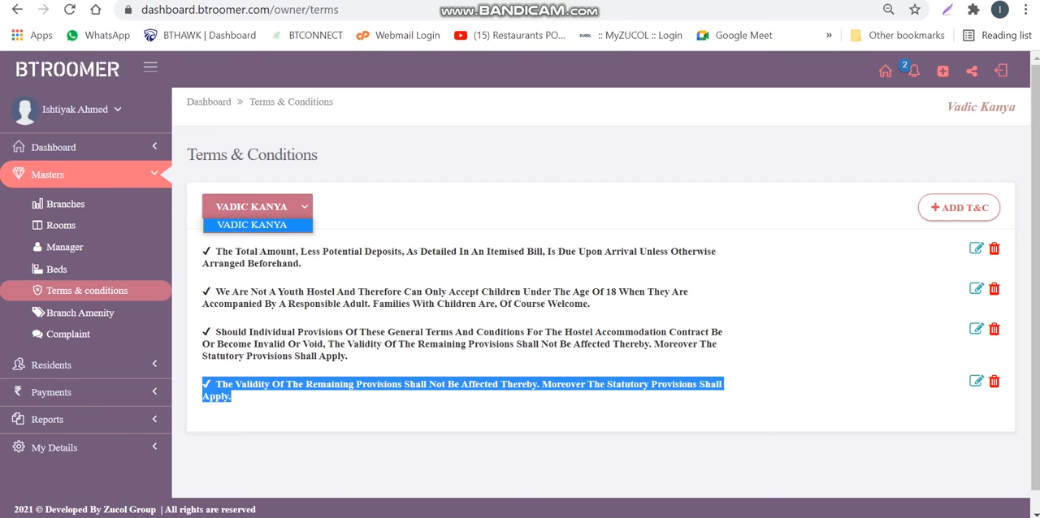
pyautogui.click(439, 210)
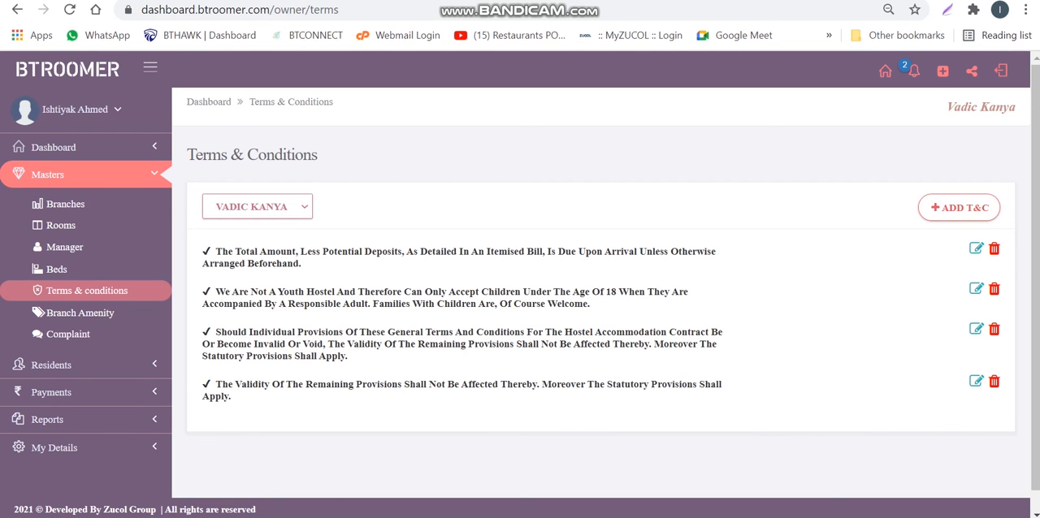
pyautogui.click(258, 207)
pyautogui.click(439, 209)
pyautogui.moveTo(236, 398); pyautogui.dragTo(203, 248)
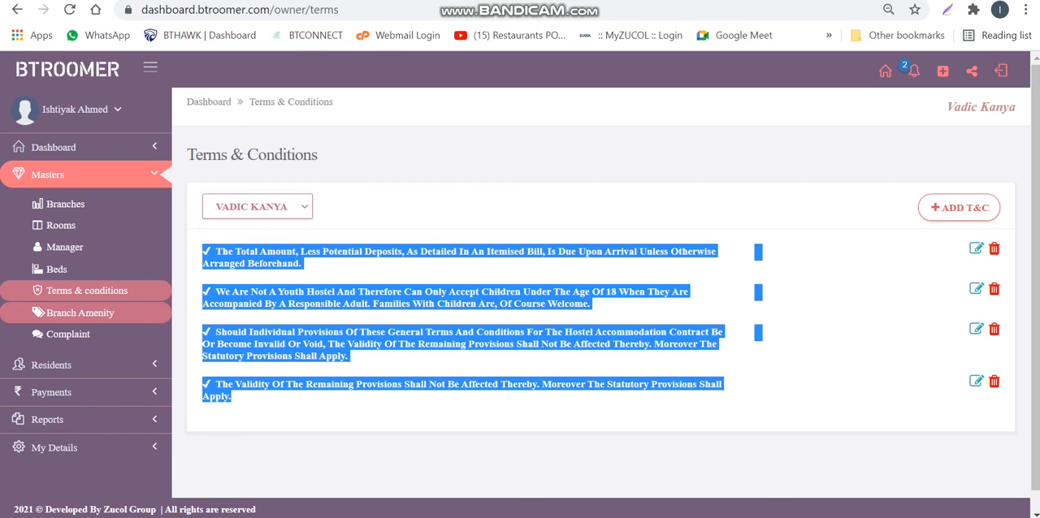
# Open the Branch Amenity master and add Balcony to Vadic Kanya's amenities
pyautogui.click(80, 313)
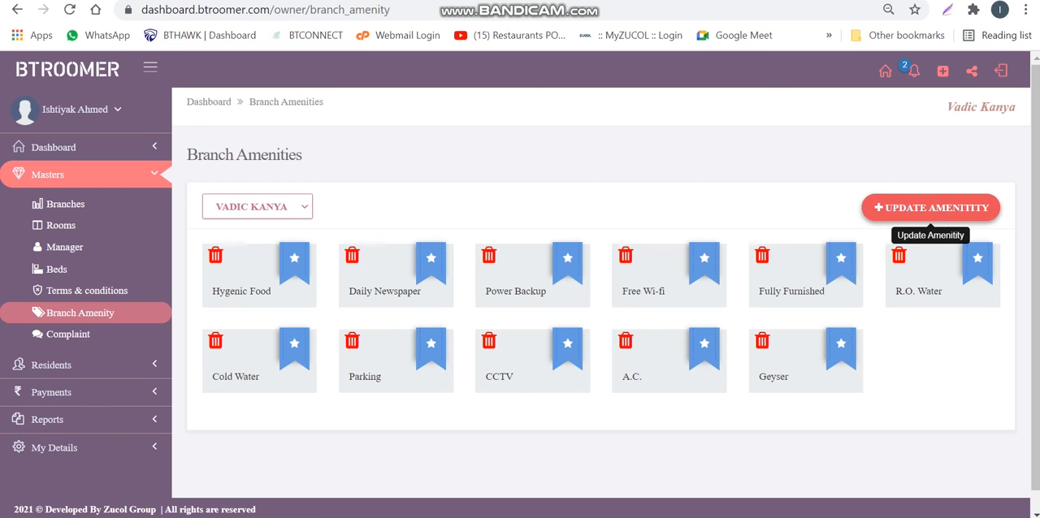
pyautogui.click(930, 208)
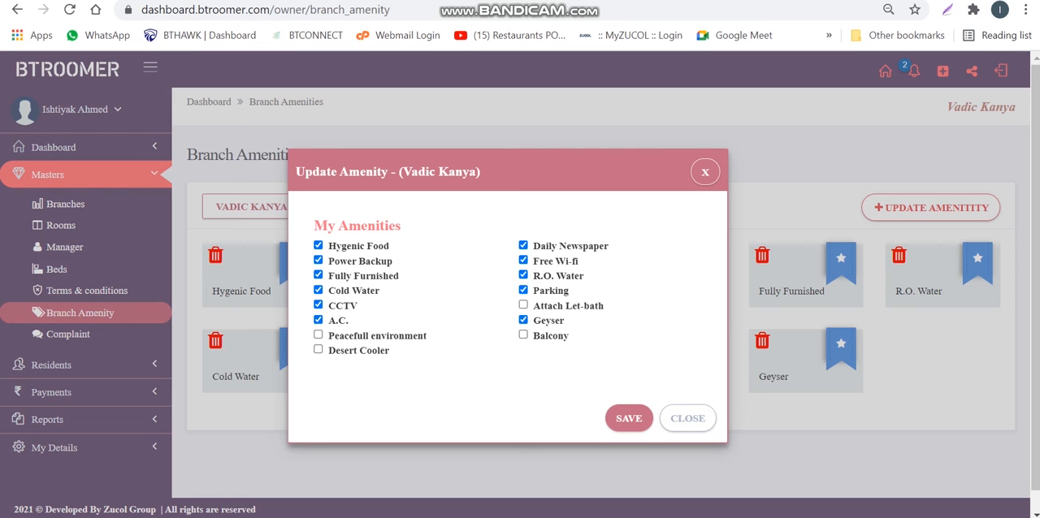
pyautogui.click(524, 334)
pyautogui.click(629, 419)
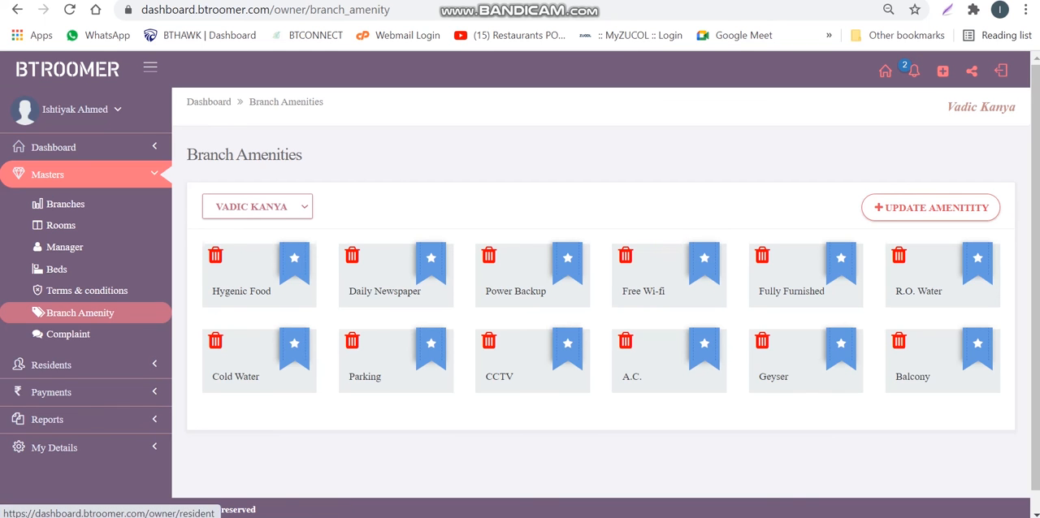
# Open the Complaint master and set the From date filter to 05-05-2021
pyautogui.click(68, 333)
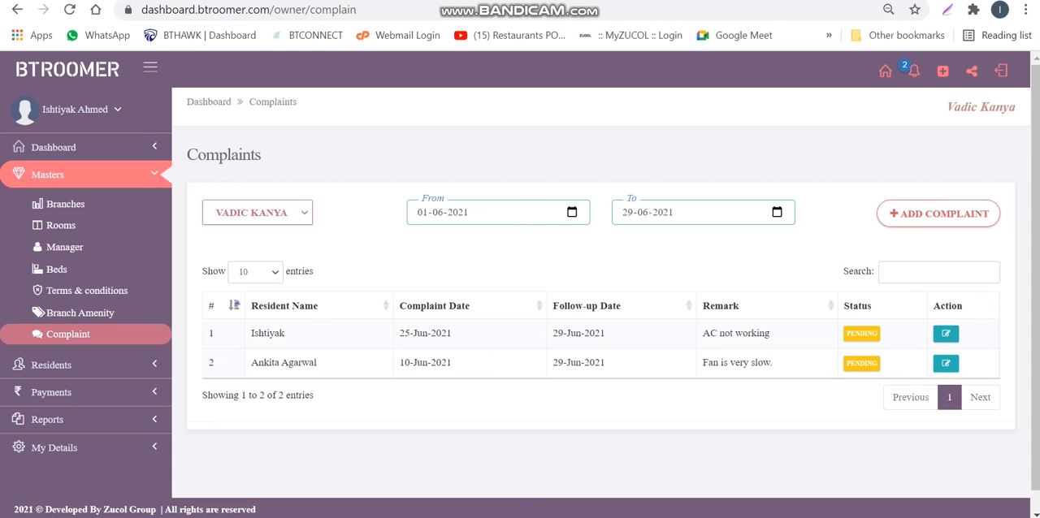
pyautogui.click(572, 212)
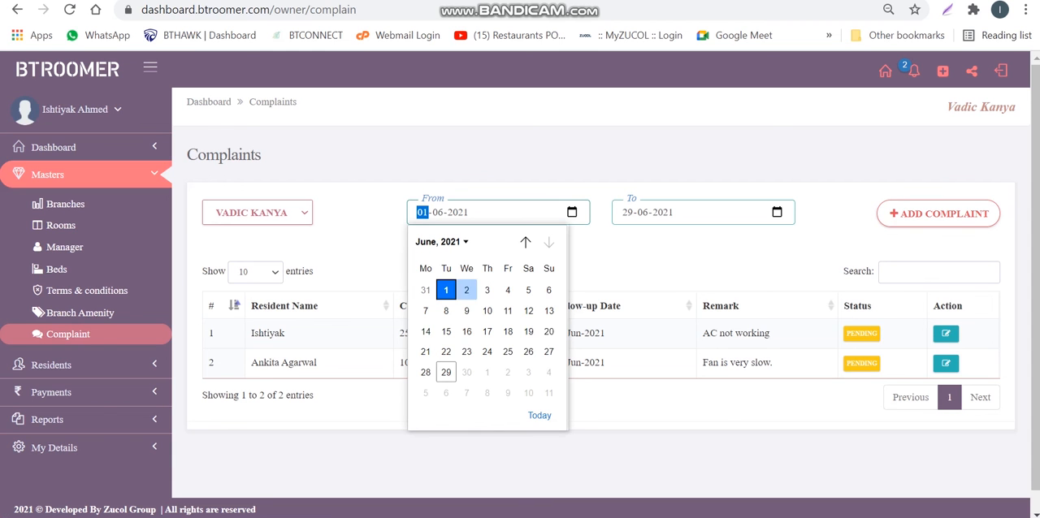
pyautogui.click(525, 241)
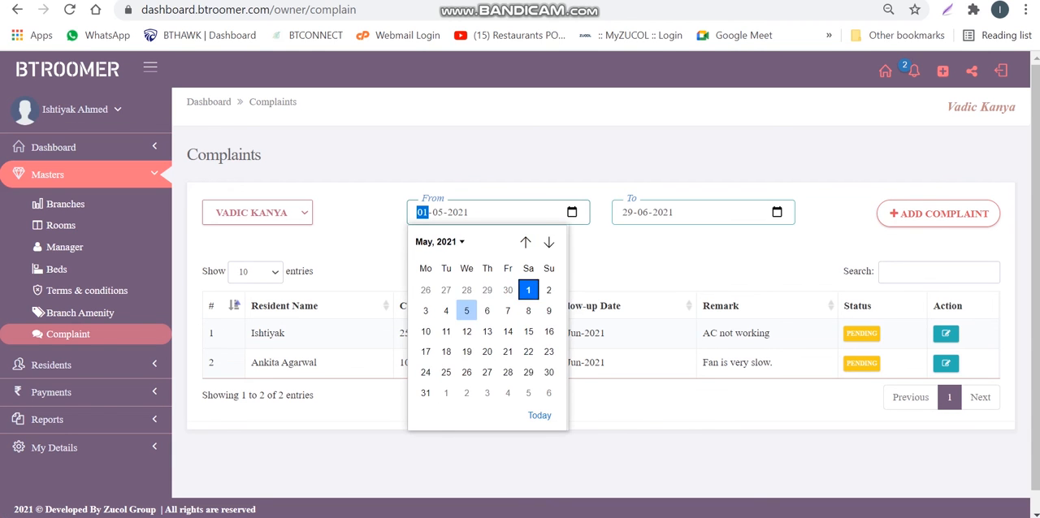
pyautogui.click(466, 310)
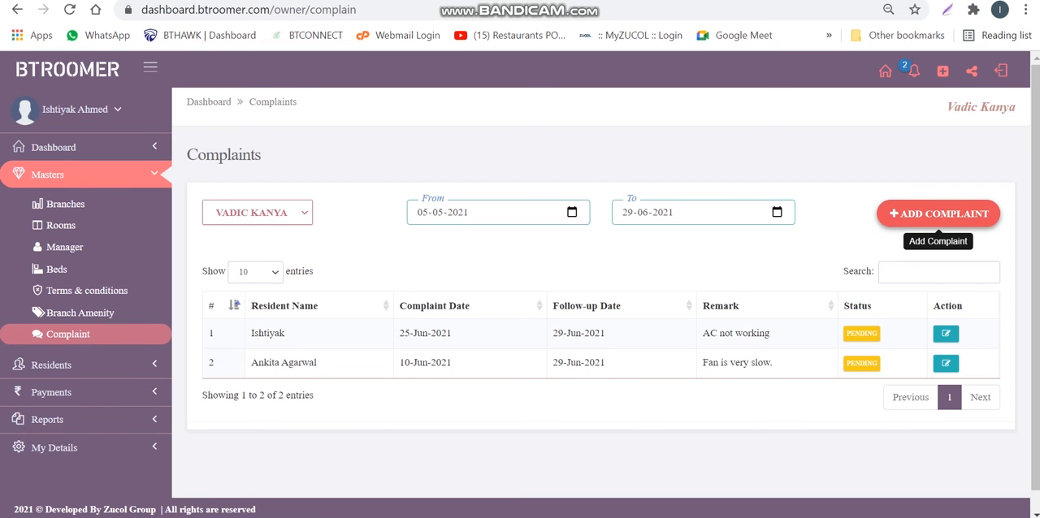
# Start a new complaint for the resident in Room 110 / Bed 02, with complaint date 24-06-2021 and follow-up date 28-06-2021
pyautogui.click(938, 214)
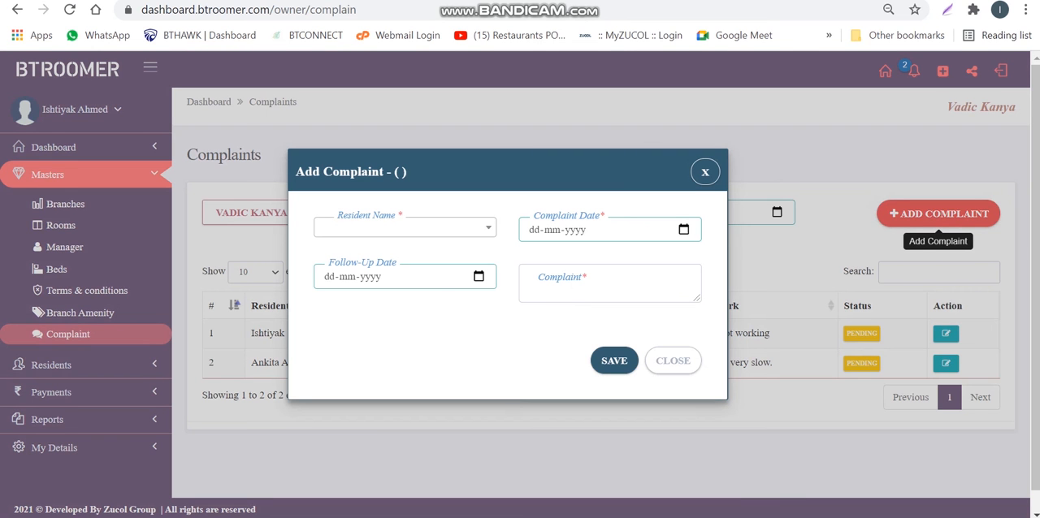
pyautogui.click(405, 227)
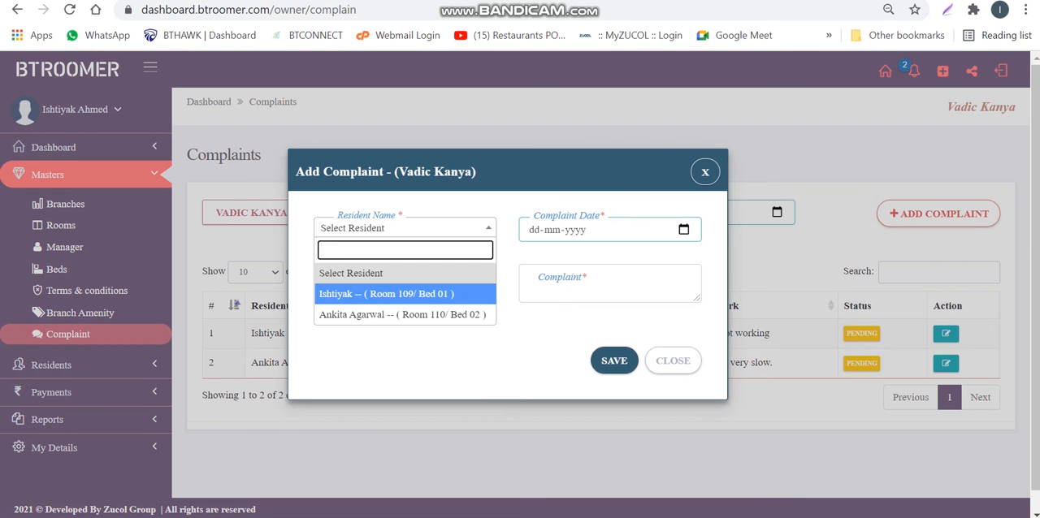
pyautogui.press('Return')
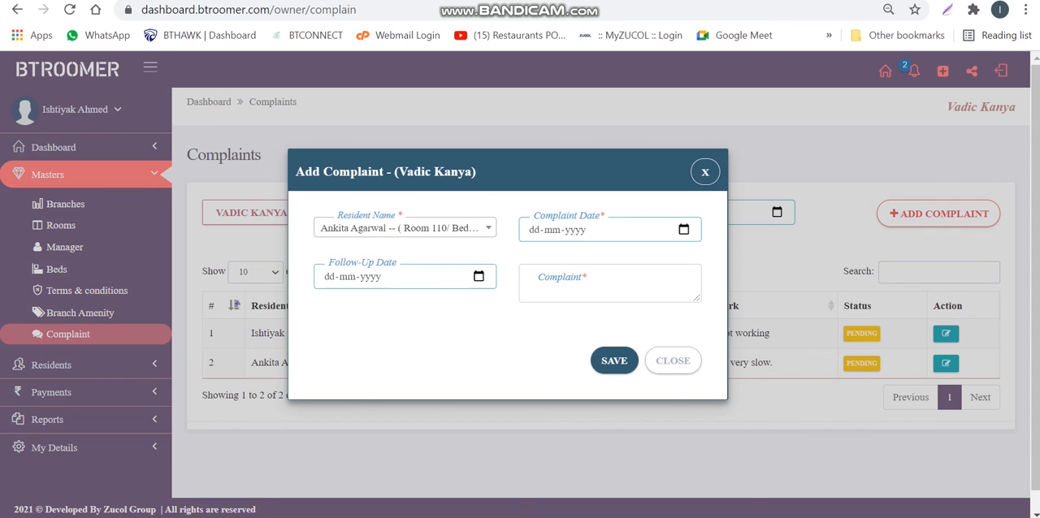
pyautogui.click(683, 230)
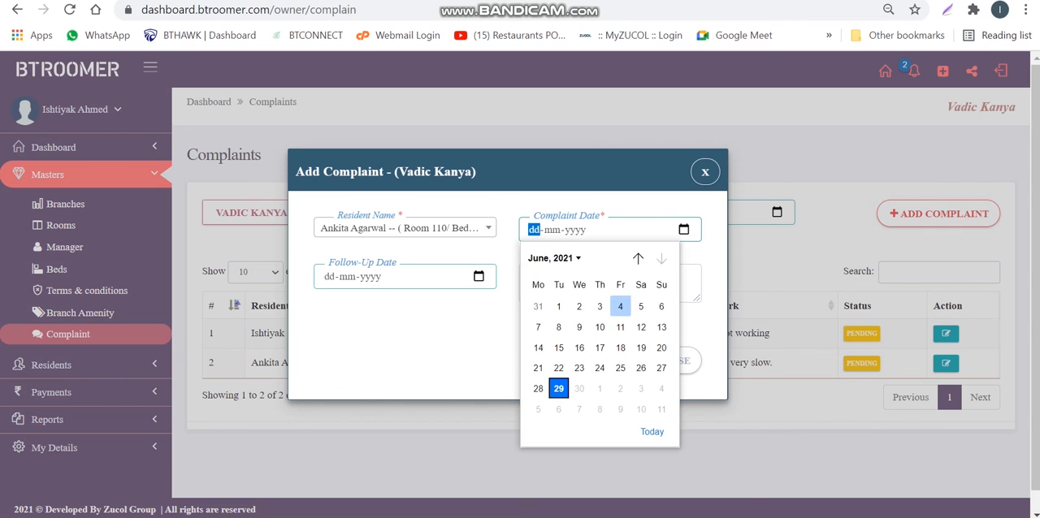
pyautogui.click(600, 368)
pyautogui.click(478, 276)
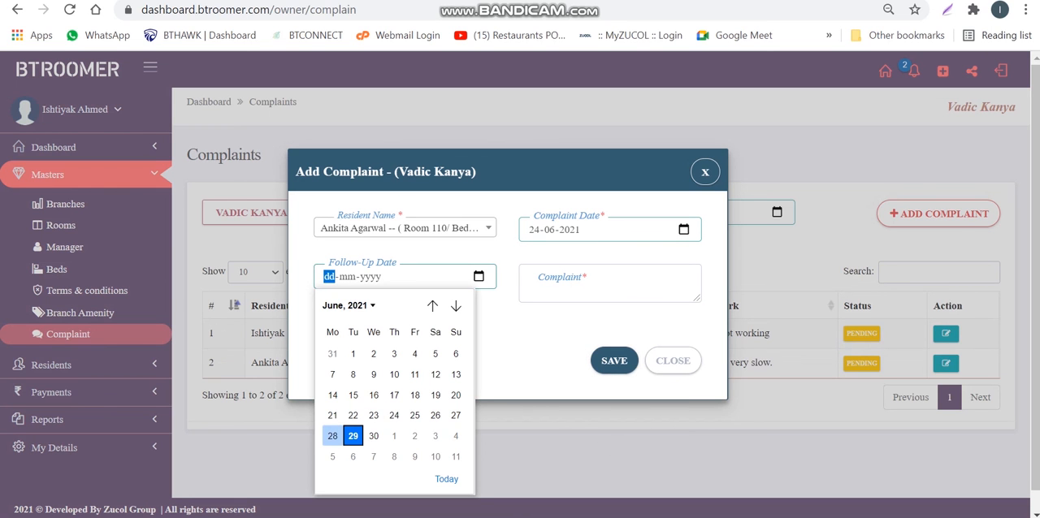
pyautogui.click(333, 436)
# Enter "Water problem." as the complaint text, save it, and check the new entry's remark in the complaints list
pyautogui.click(609, 283)
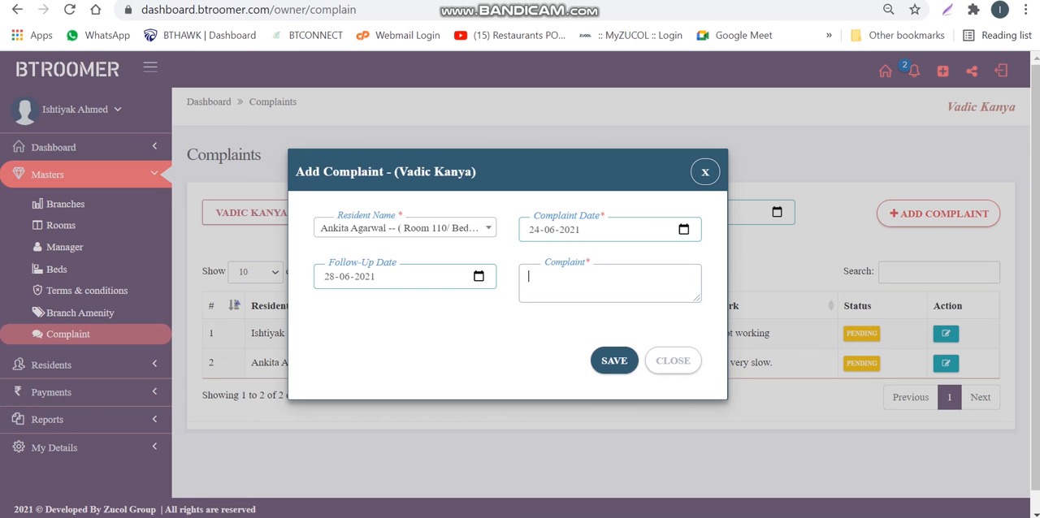
pyautogui.write('Water problem.')
pyautogui.click(614, 360)
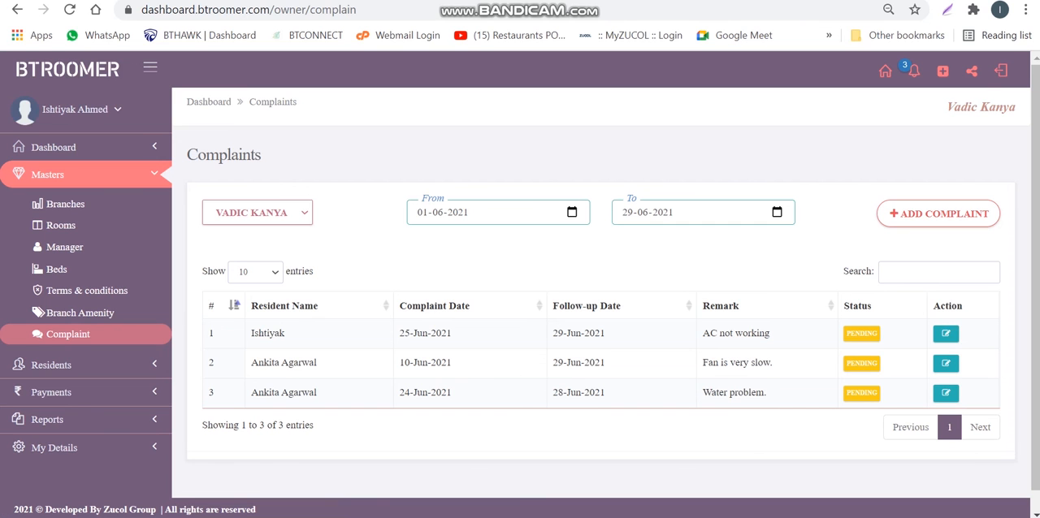
pyautogui.tripleClick(744, 392)
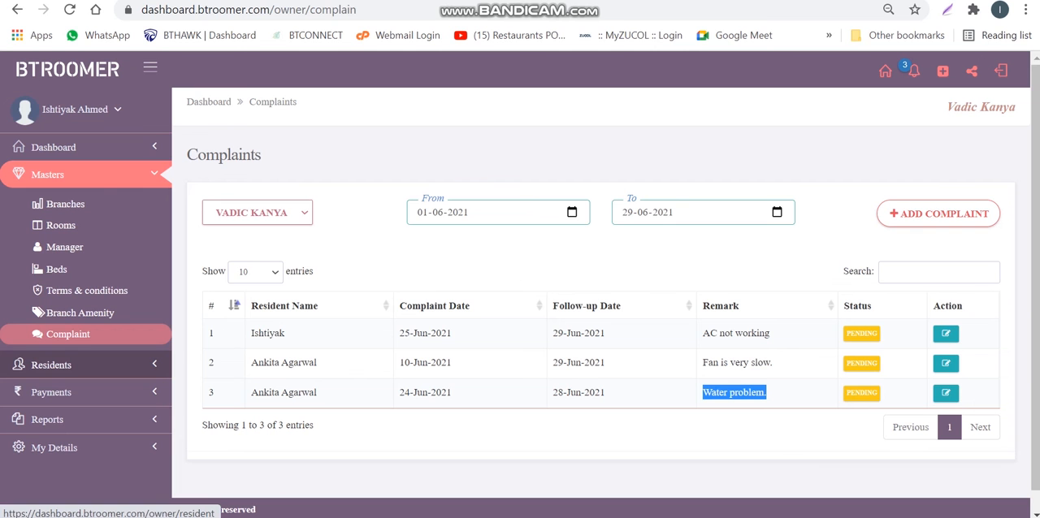
# View the Residents list, then examine the Payments page's net amounts and From date calendar without filtering
pyautogui.click(51, 365)
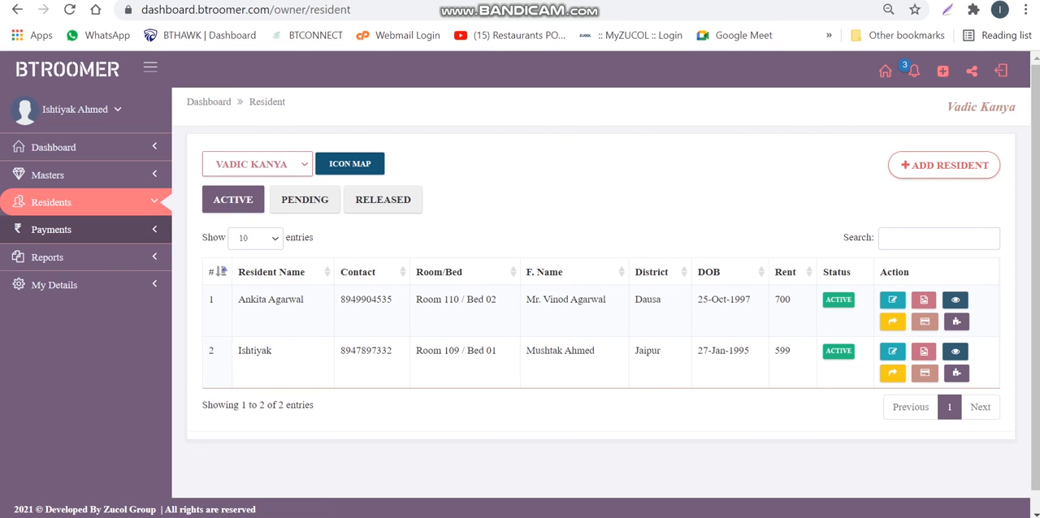
pyautogui.click(50, 229)
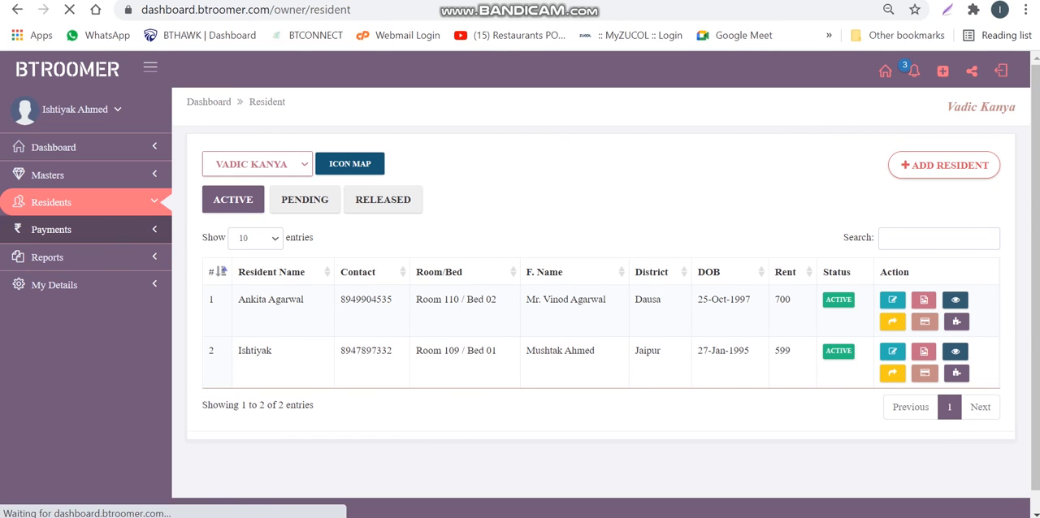
pyautogui.click(527, 167)
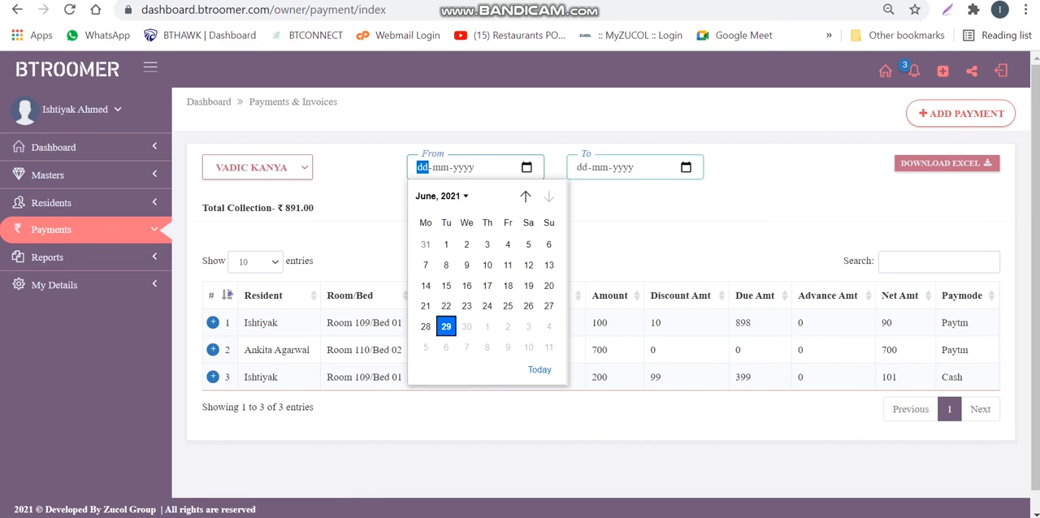
pyautogui.click(631, 214)
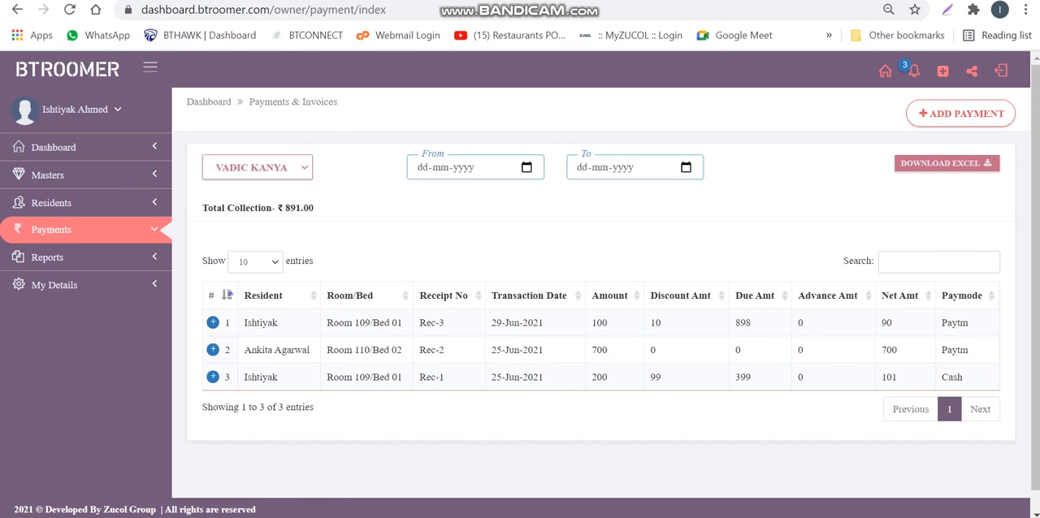
pyautogui.doubleClick(887, 324)
pyautogui.doubleClick(889, 378)
pyautogui.click(527, 167)
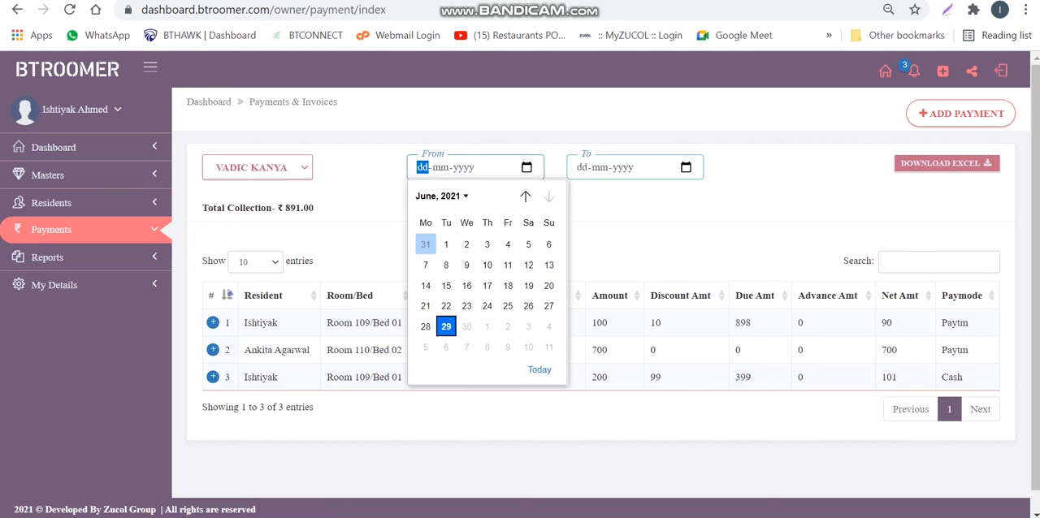
pyautogui.click(367, 236)
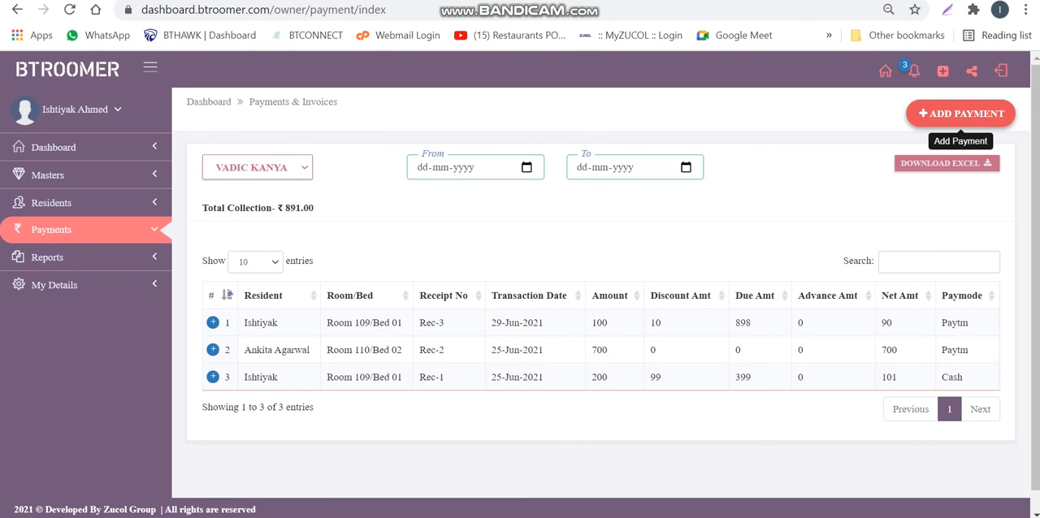
# Review the Add Payment form for the Room 109 / Bed 01 resident with Paytm as the payment type, without saving
pyautogui.click(960, 114)
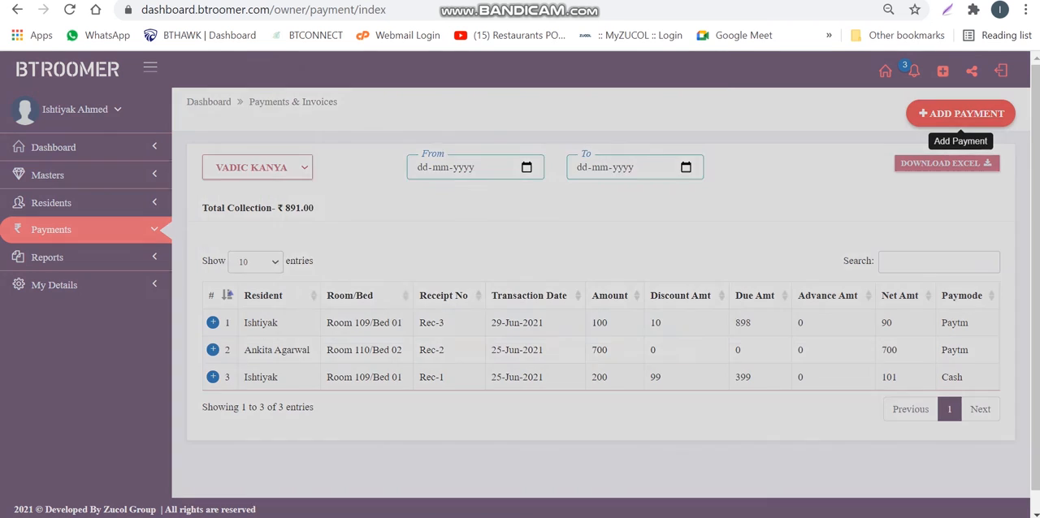
pyautogui.click(404, 152)
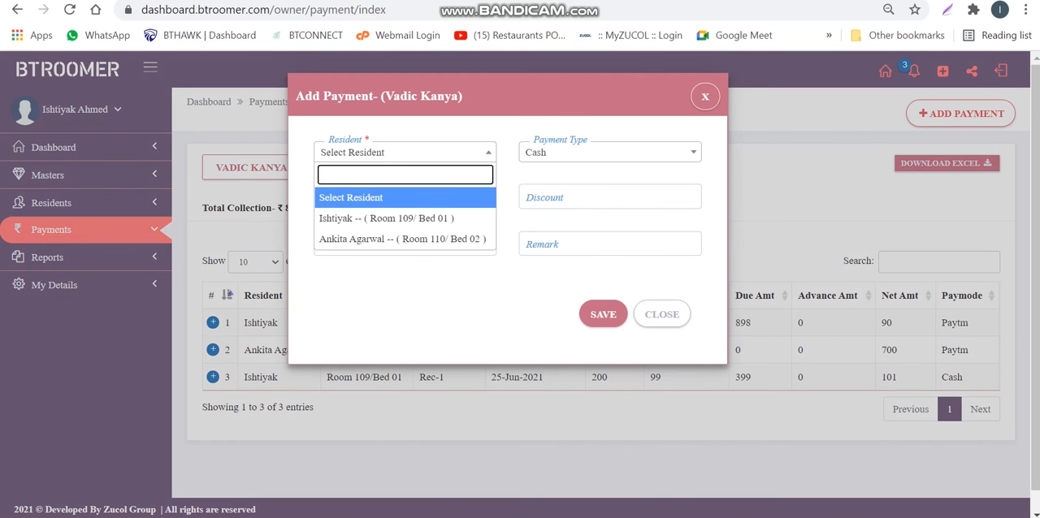
pyautogui.click(395, 216)
pyautogui.click(609, 152)
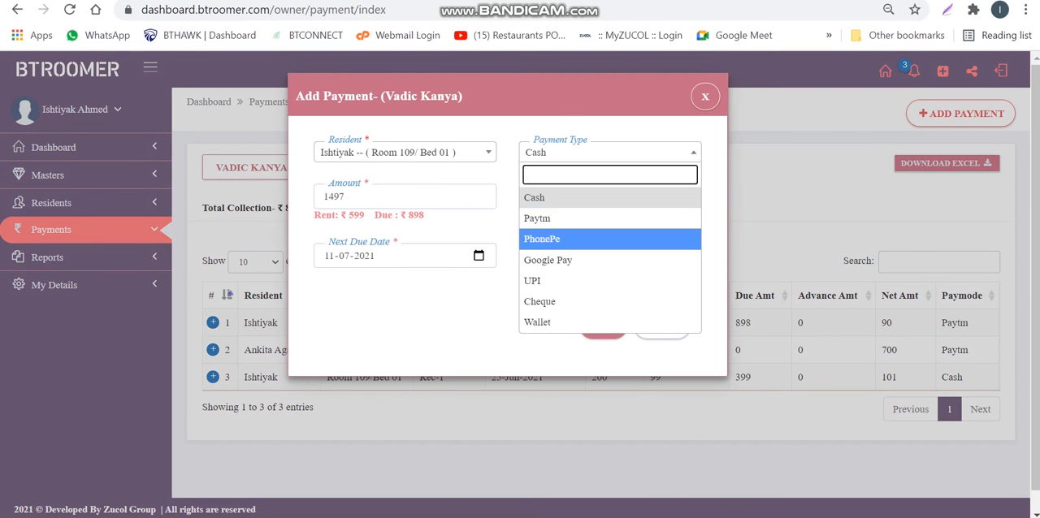
pyautogui.click(609, 218)
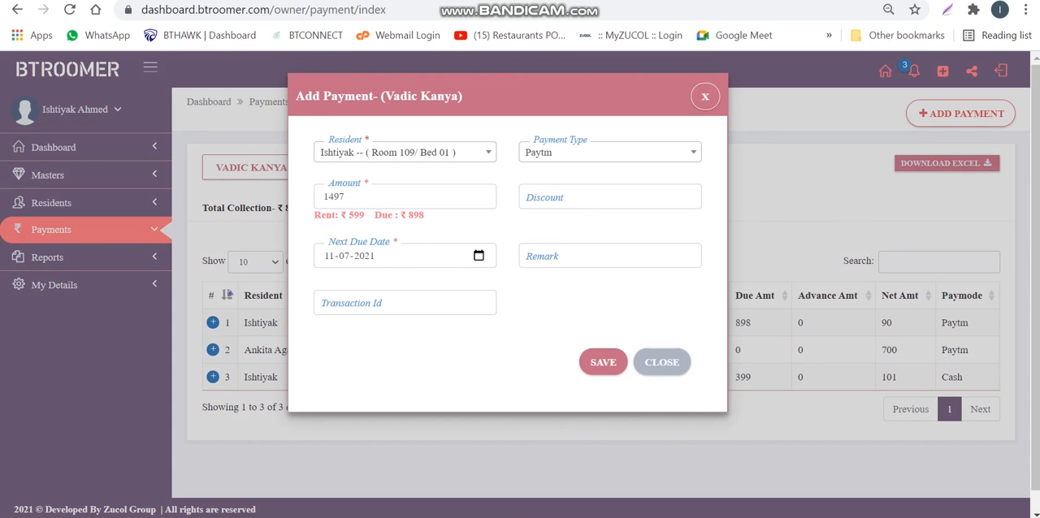
pyautogui.click(661, 362)
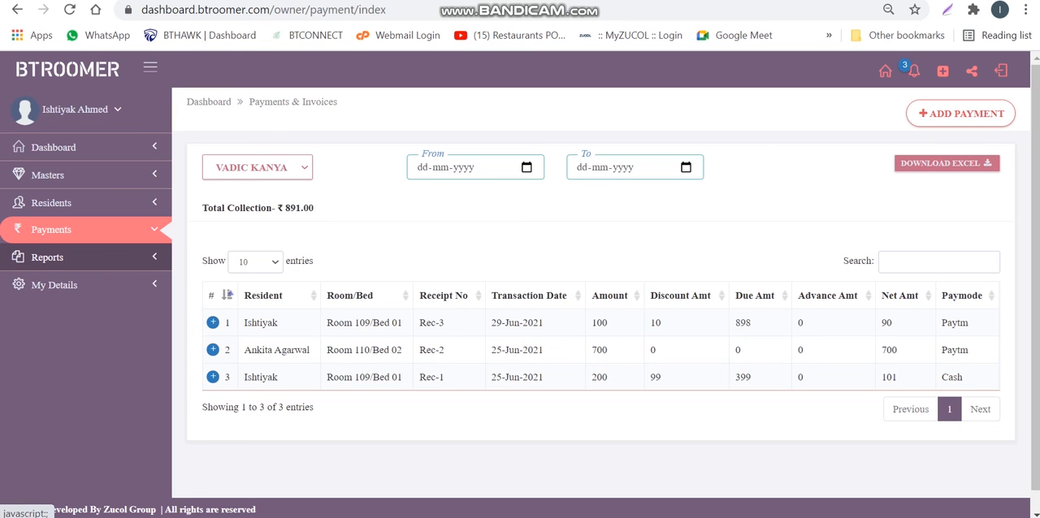
# Open the Residents Report and set its date range from 01-06-2021 to 27-06-2021
pyautogui.click(47, 257)
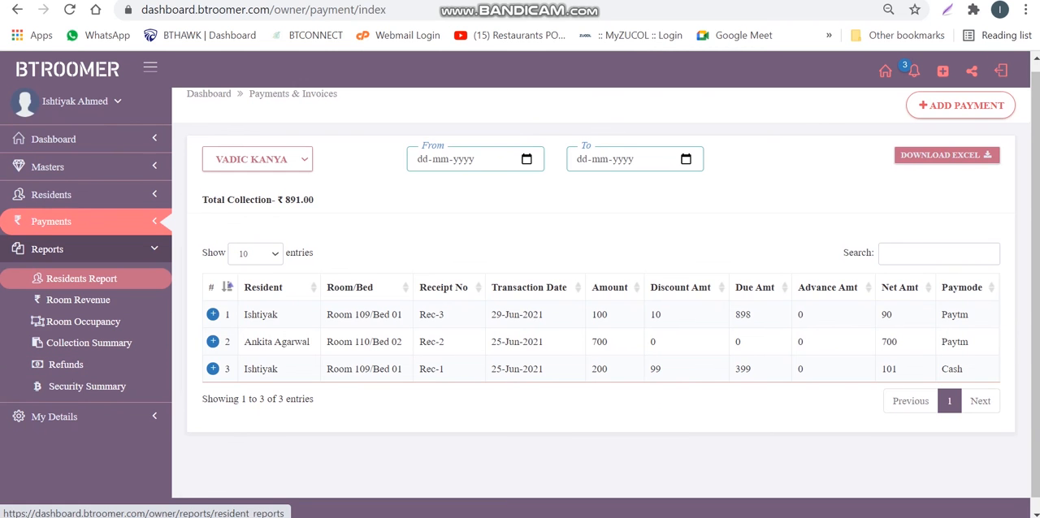
pyautogui.click(81, 278)
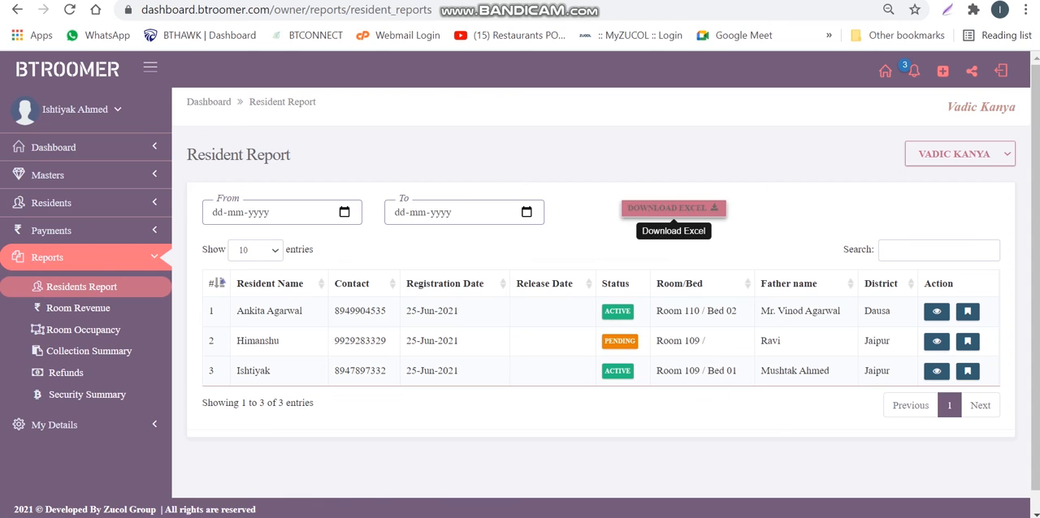
pyautogui.click(344, 212)
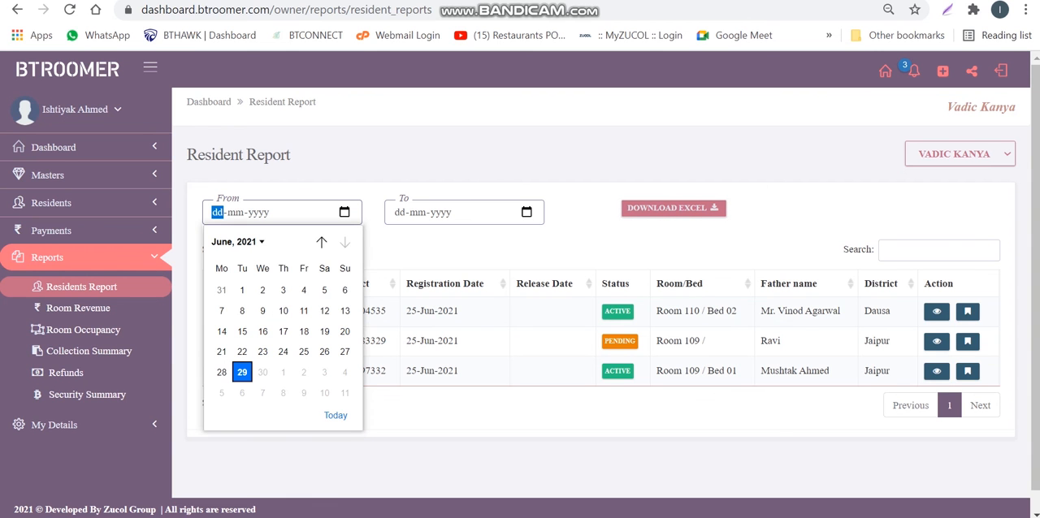
pyautogui.click(242, 290)
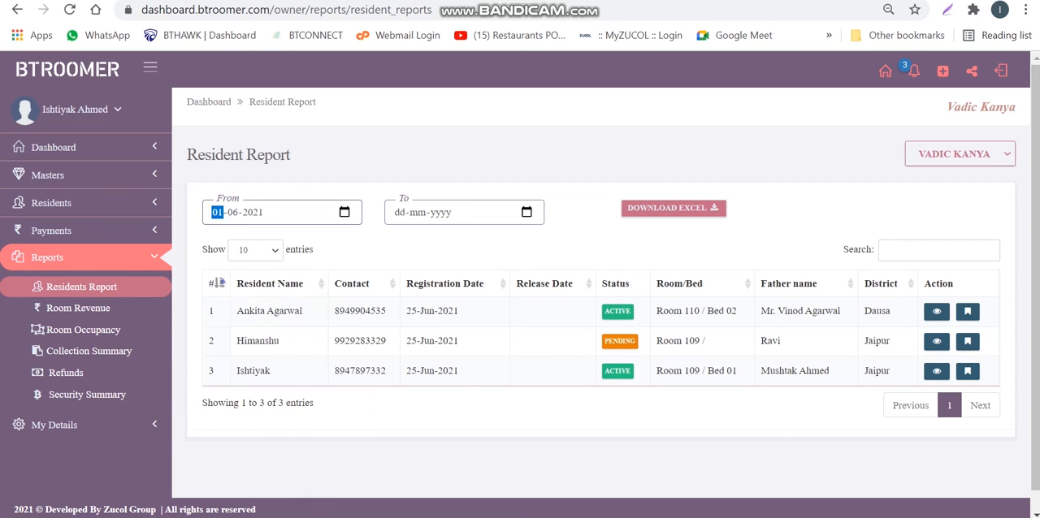
pyautogui.click(526, 212)
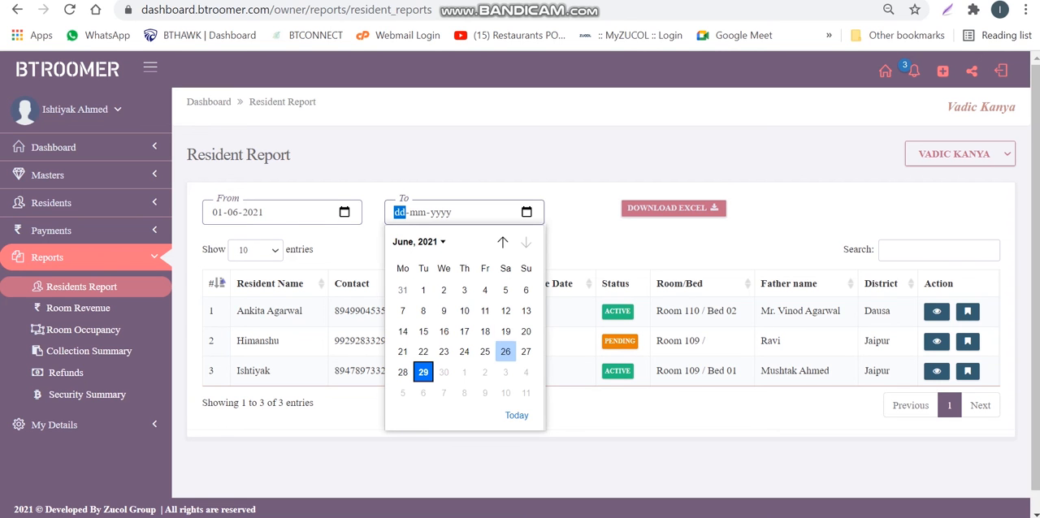
pyautogui.click(526, 351)
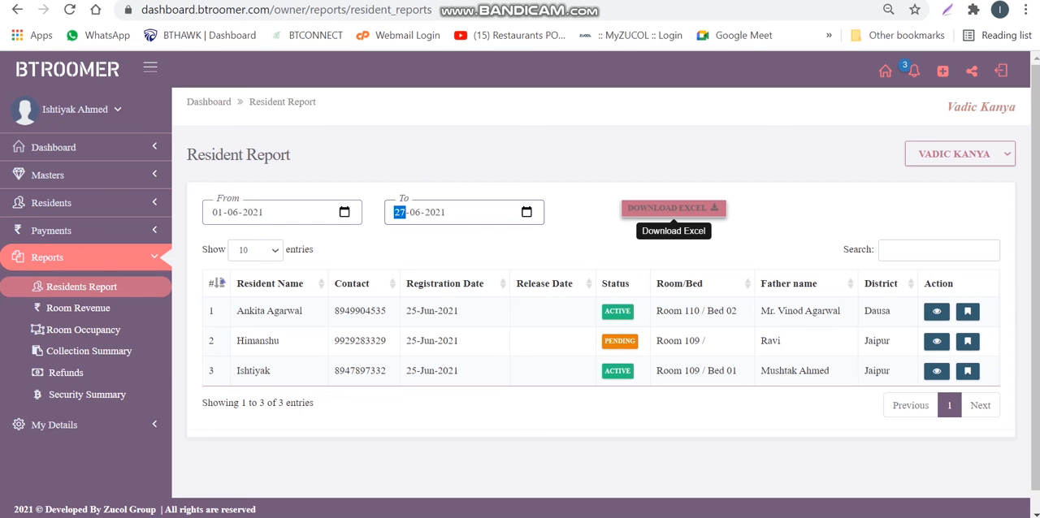
# Review the Room Revenue report's per-room entries, and view the Room Occupancy report
pyautogui.click(78, 308)
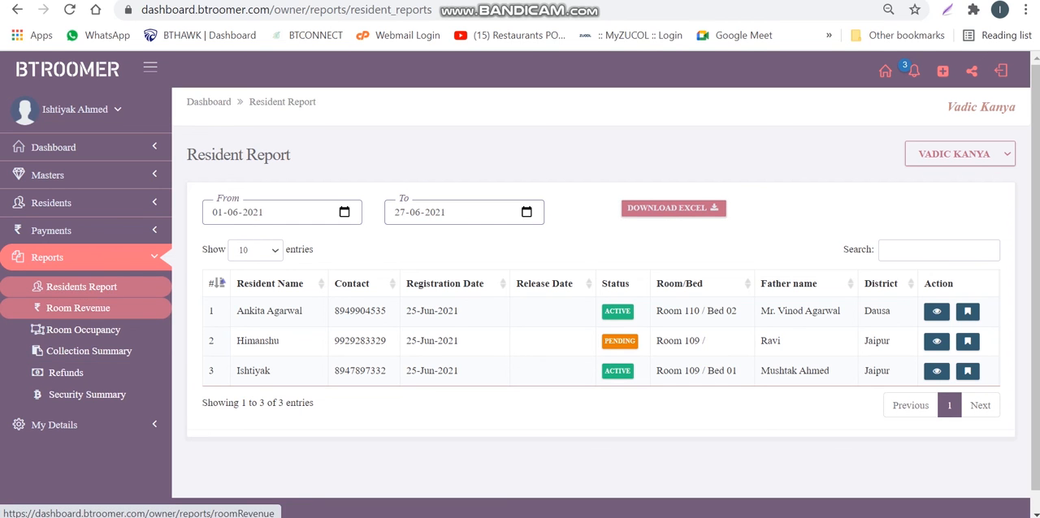
pyautogui.scroll(-1, 601, 300)
pyautogui.scroll(1, 601, 301)
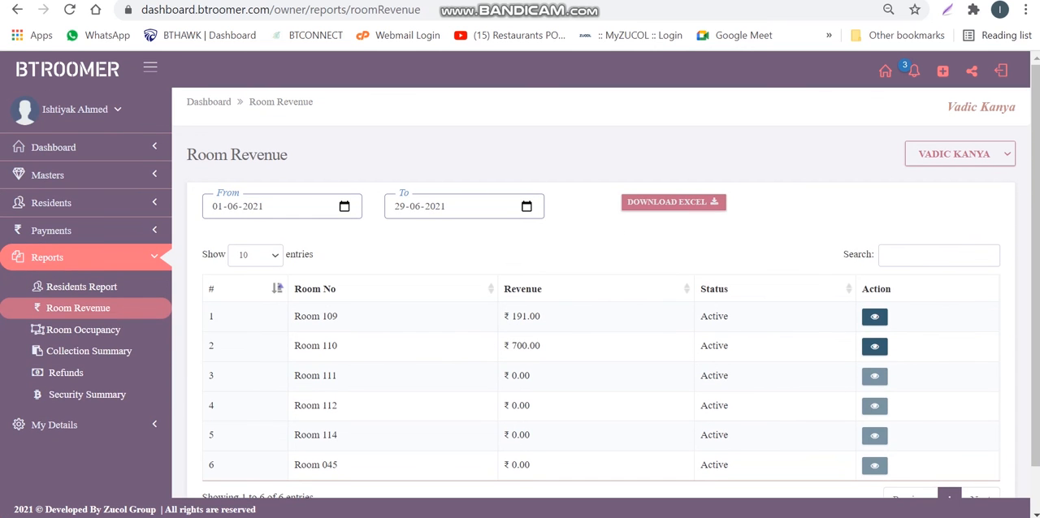
pyautogui.click(83, 329)
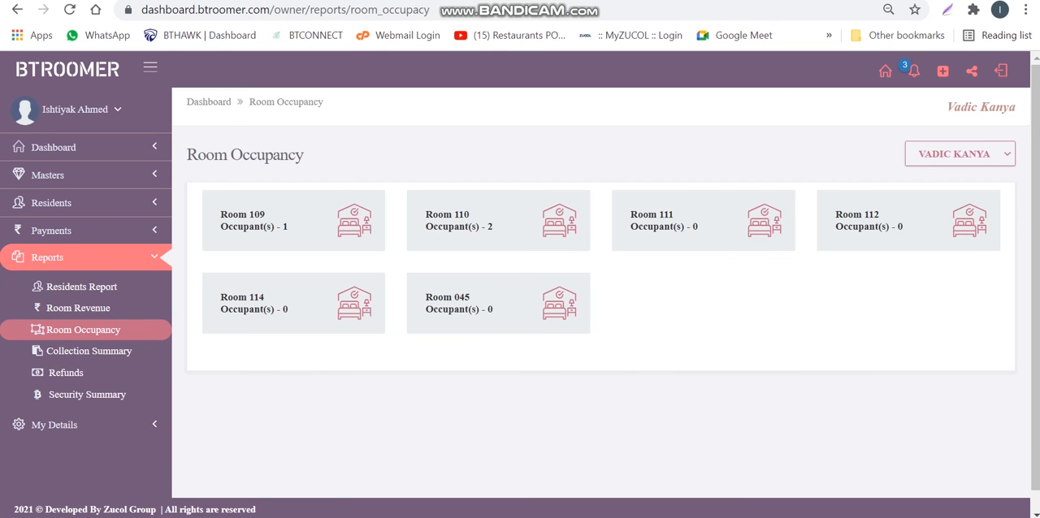
# Open the Collection Summary report and look through its daily counts and amounts
pyautogui.click(81, 351)
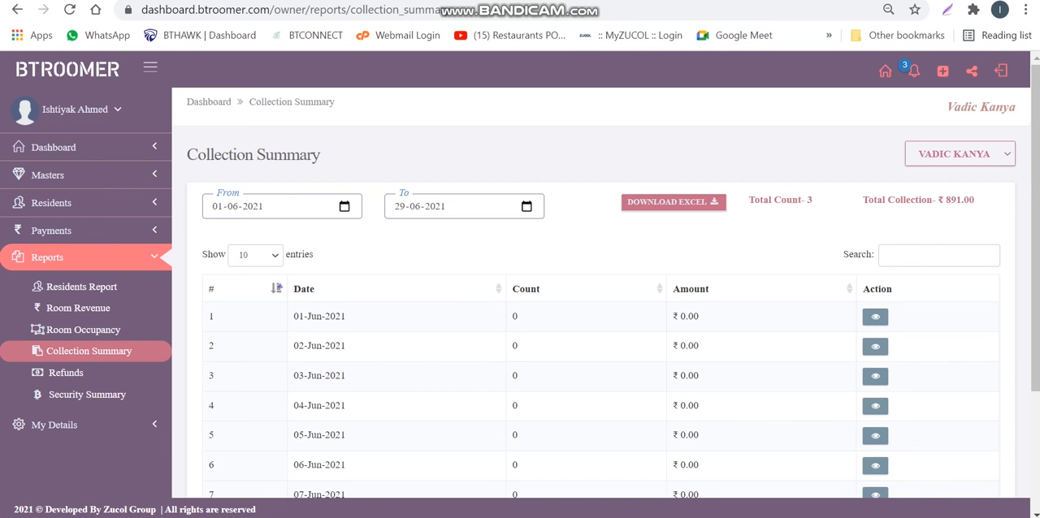
pyautogui.scroll(-3, 601, 325)
pyautogui.scroll(3, 601, 325)
# Open the Refunds report and set its From date to 14-05-2021, leaving the To date as it is
pyautogui.click(66, 372)
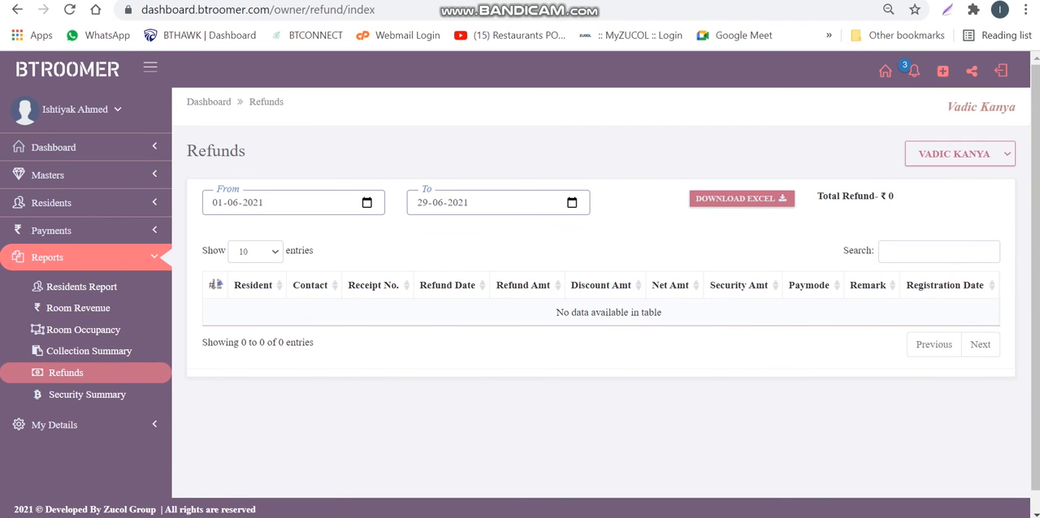
pyautogui.click(367, 204)
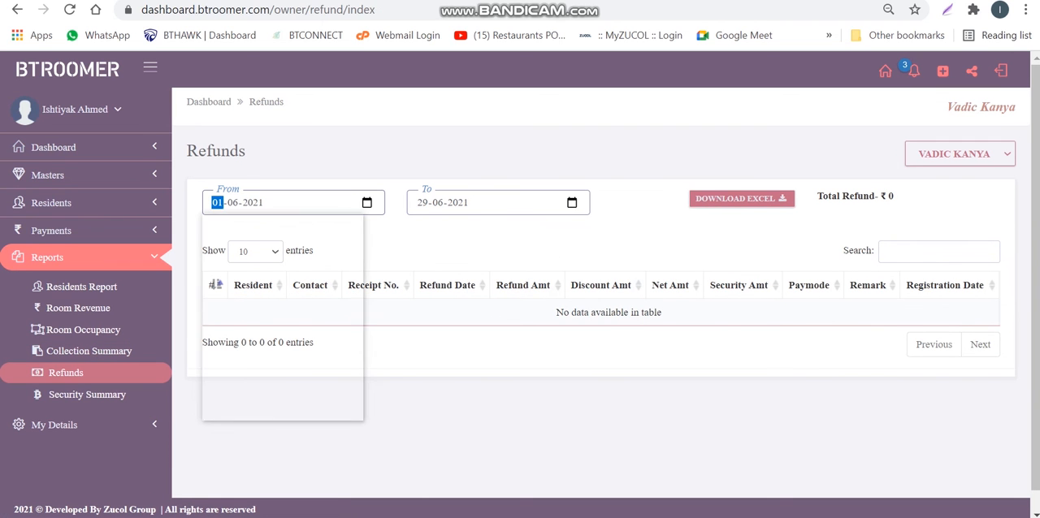
pyautogui.click(321, 232)
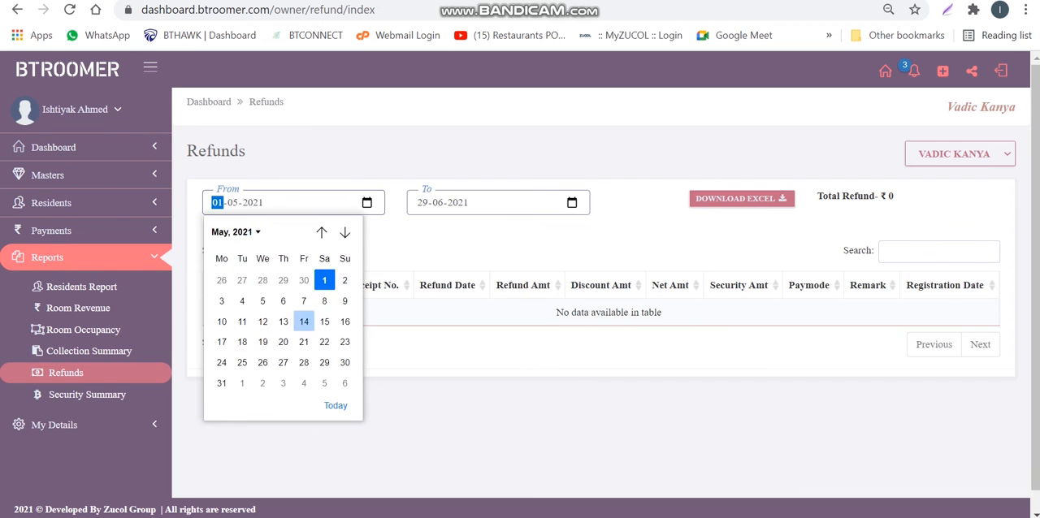
pyautogui.click(304, 321)
pyautogui.click(572, 203)
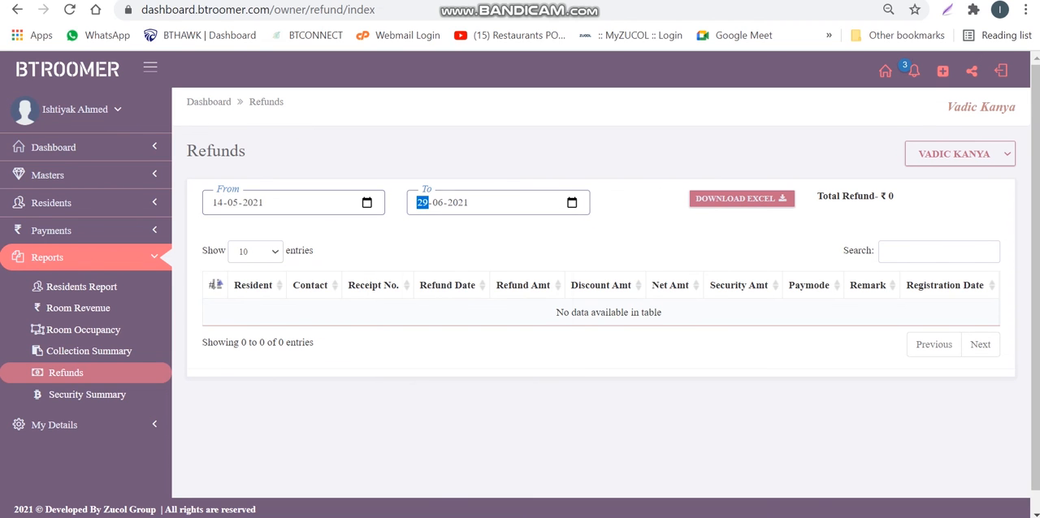
pyautogui.click(642, 213)
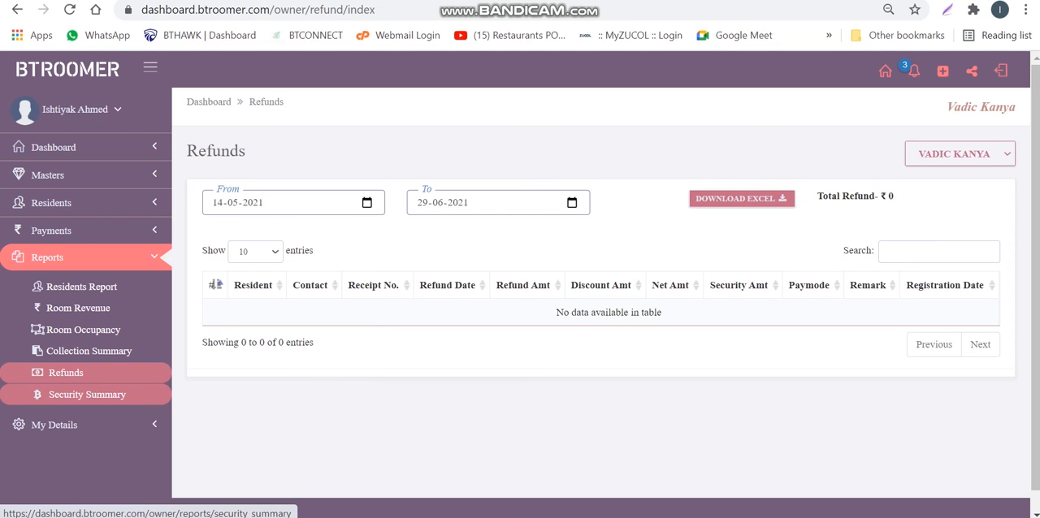
# Open the Security Summary report, set its From date to 01-05-2021 and filter it by Released status
pyautogui.click(87, 394)
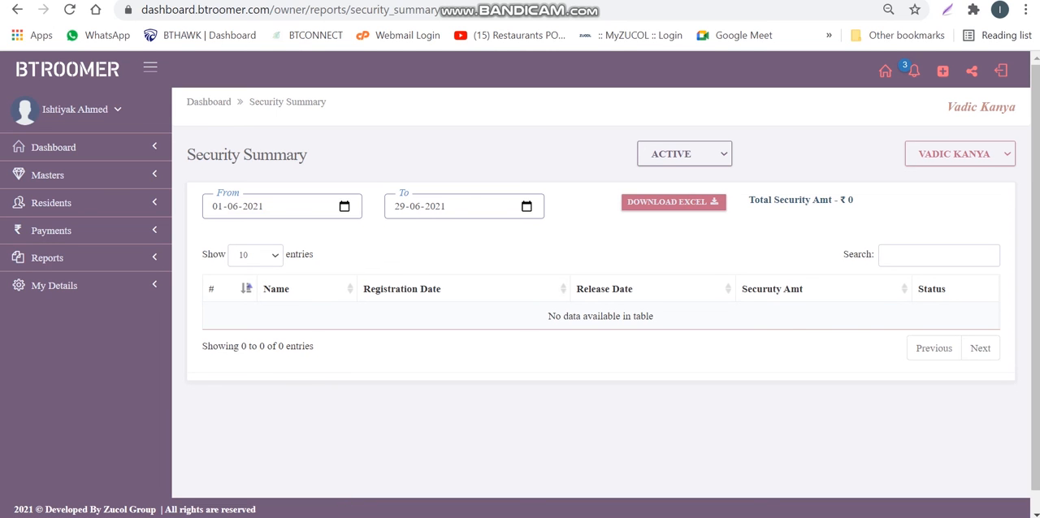
pyautogui.click(345, 206)
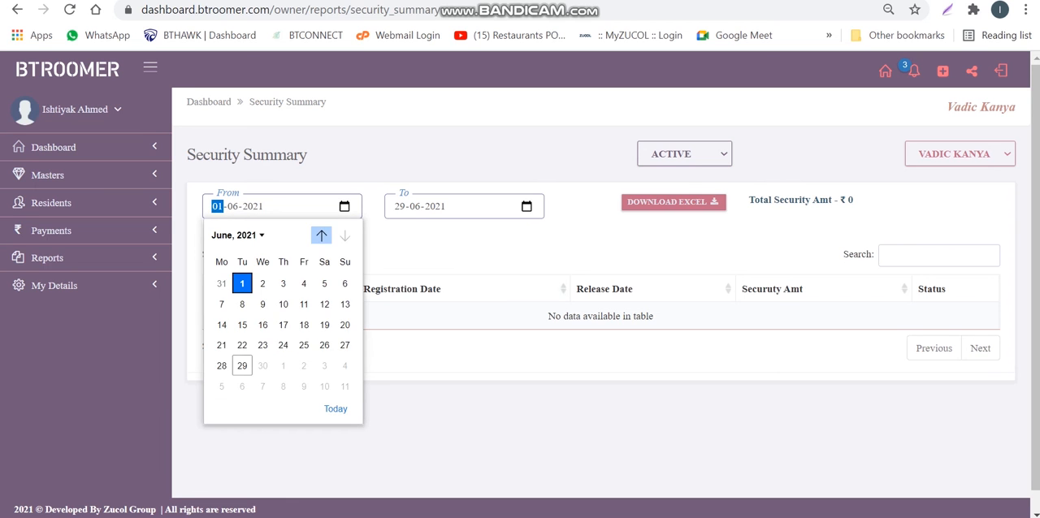
pyautogui.click(321, 235)
pyautogui.click(325, 283)
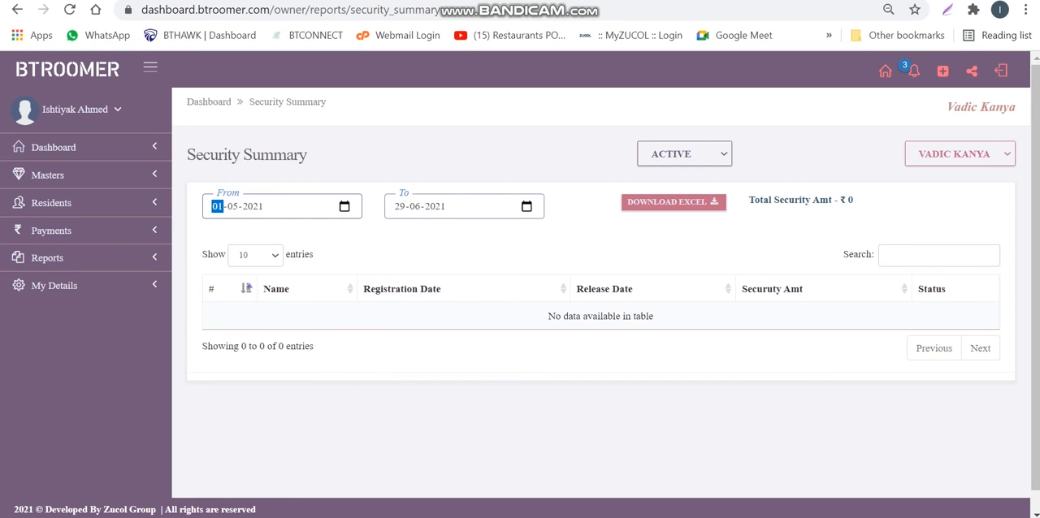
pyautogui.click(685, 154)
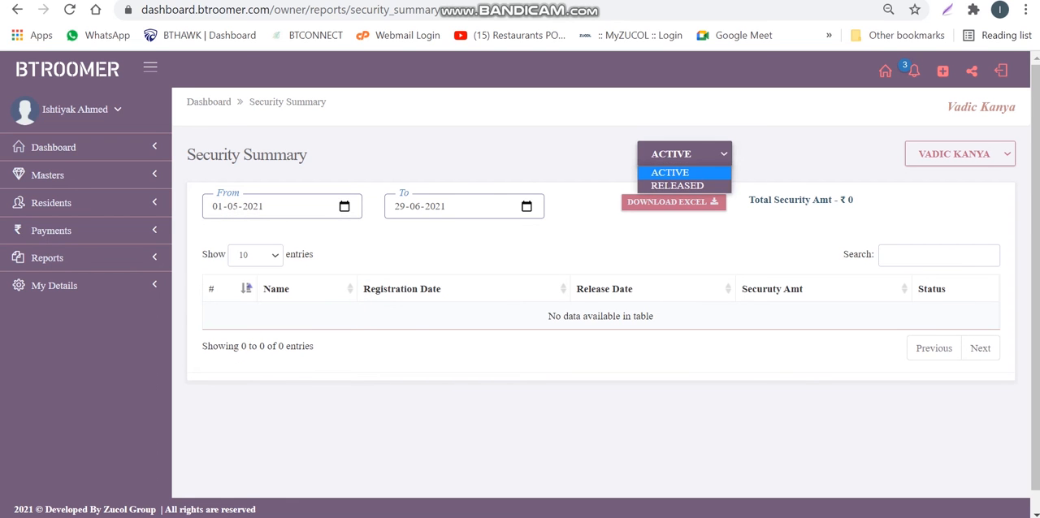
pyautogui.click(677, 185)
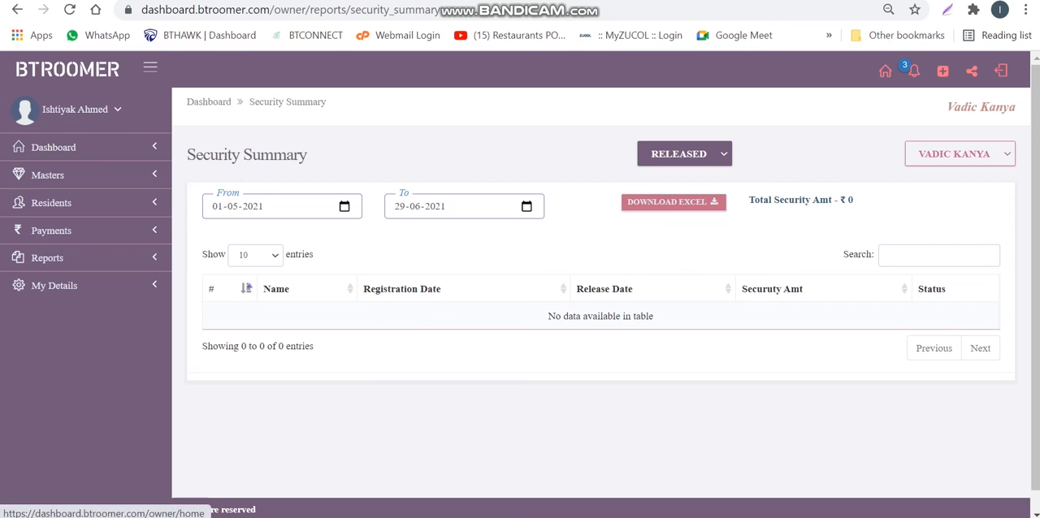
# View the dashboard home, then review the name, contact and address fields in the My Details edit form without saving
pyautogui.click(54, 148)
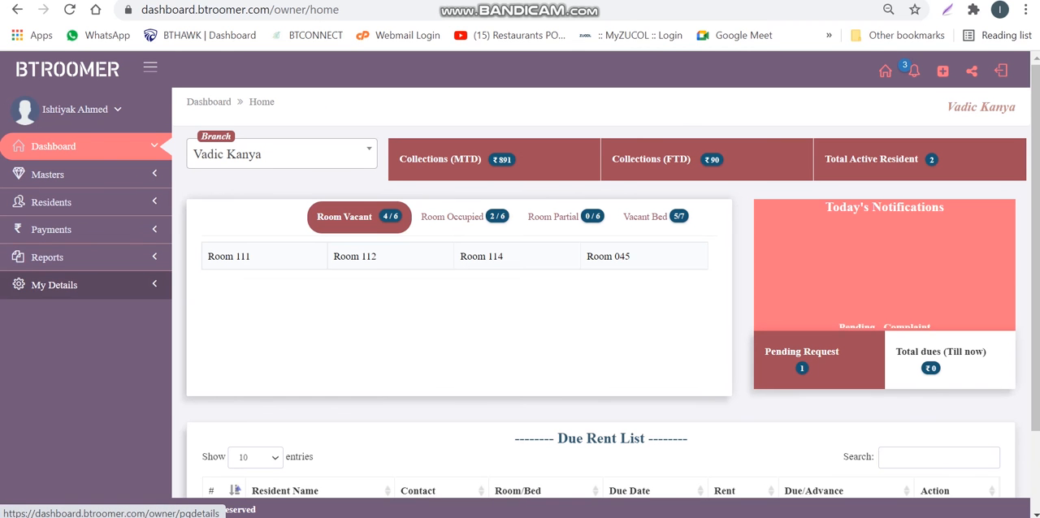
pyautogui.click(54, 285)
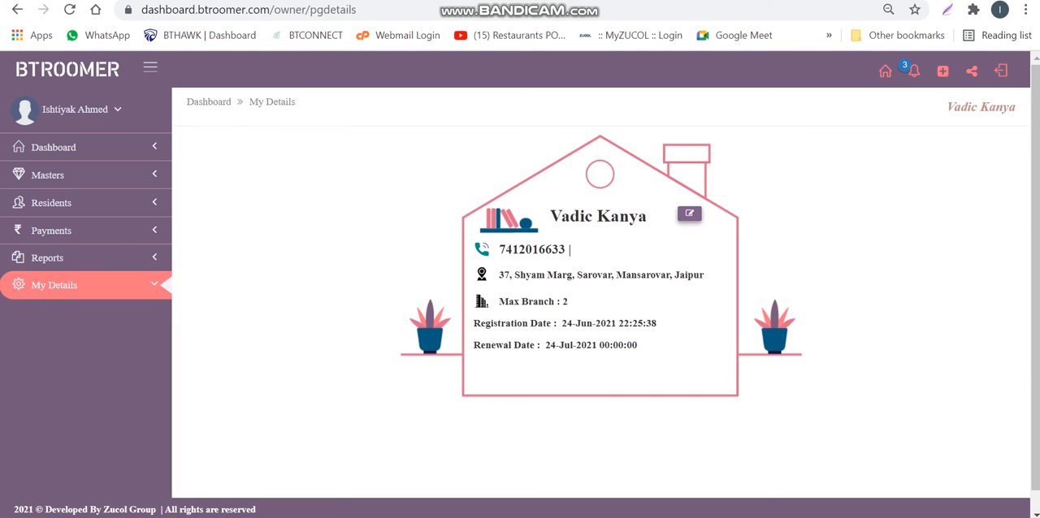
pyautogui.click(689, 213)
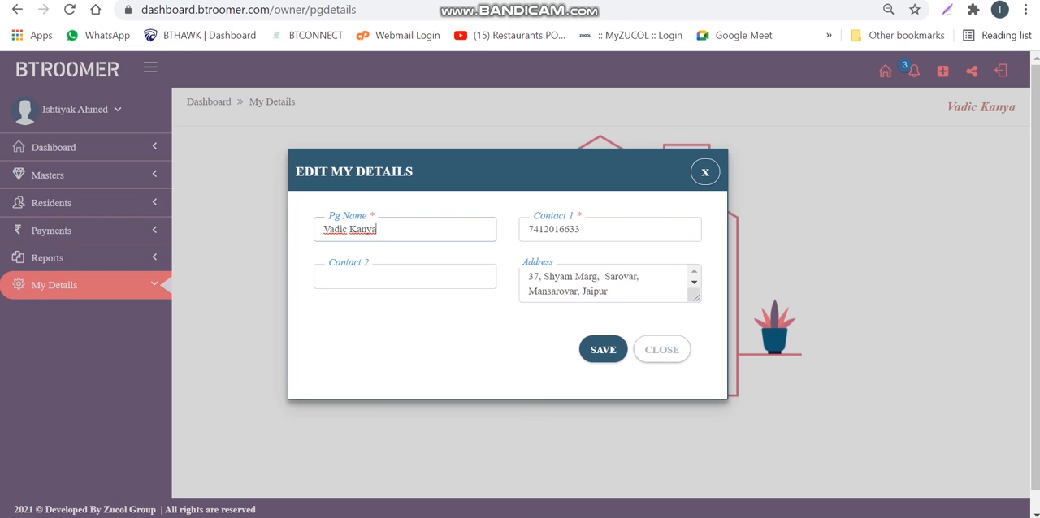
pyautogui.click(580, 229)
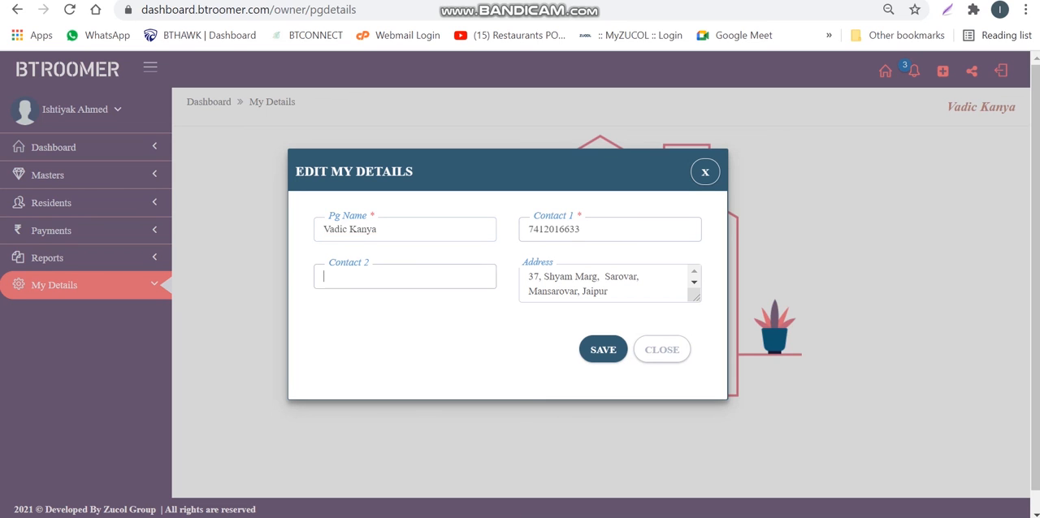
pyautogui.click(610, 291)
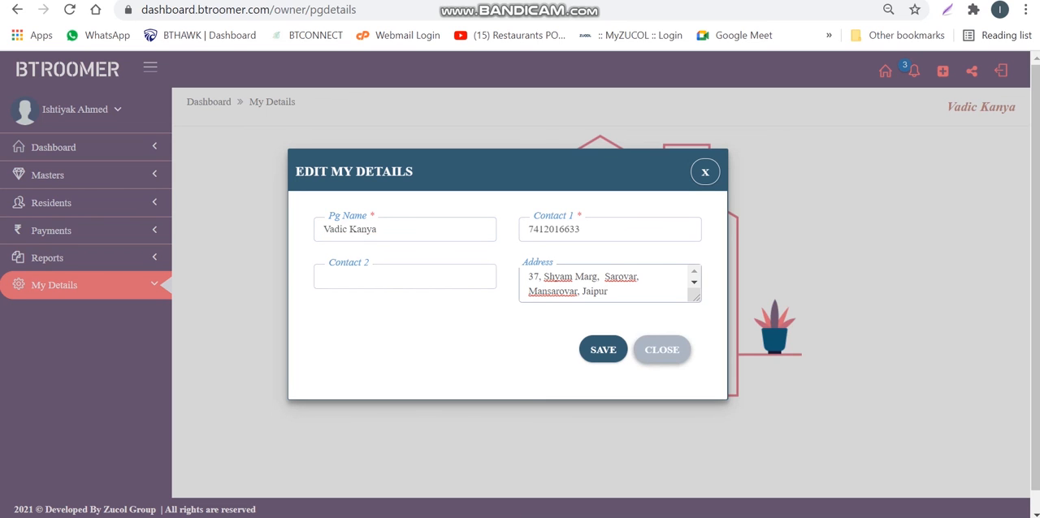
pyautogui.click(662, 349)
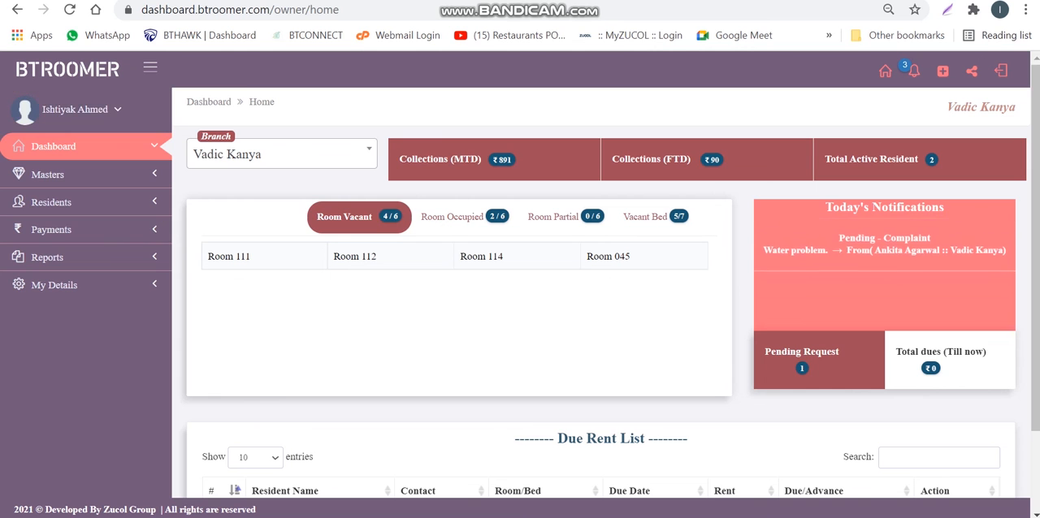
# Return to the dashboard home and look over its room overview, notifications and Due Rent List
pyautogui.scroll(-2, 602, 293)
pyautogui.scroll(2, 601, 292)
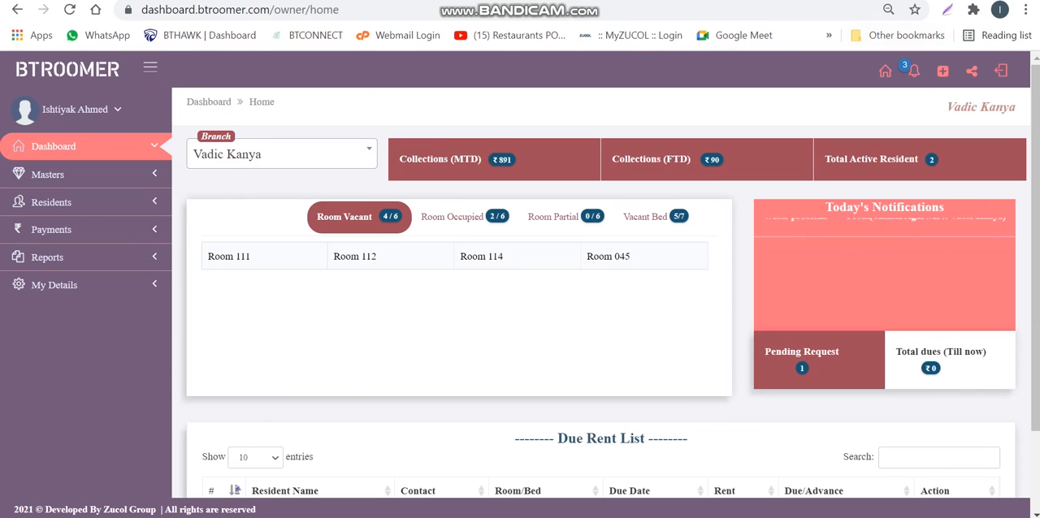